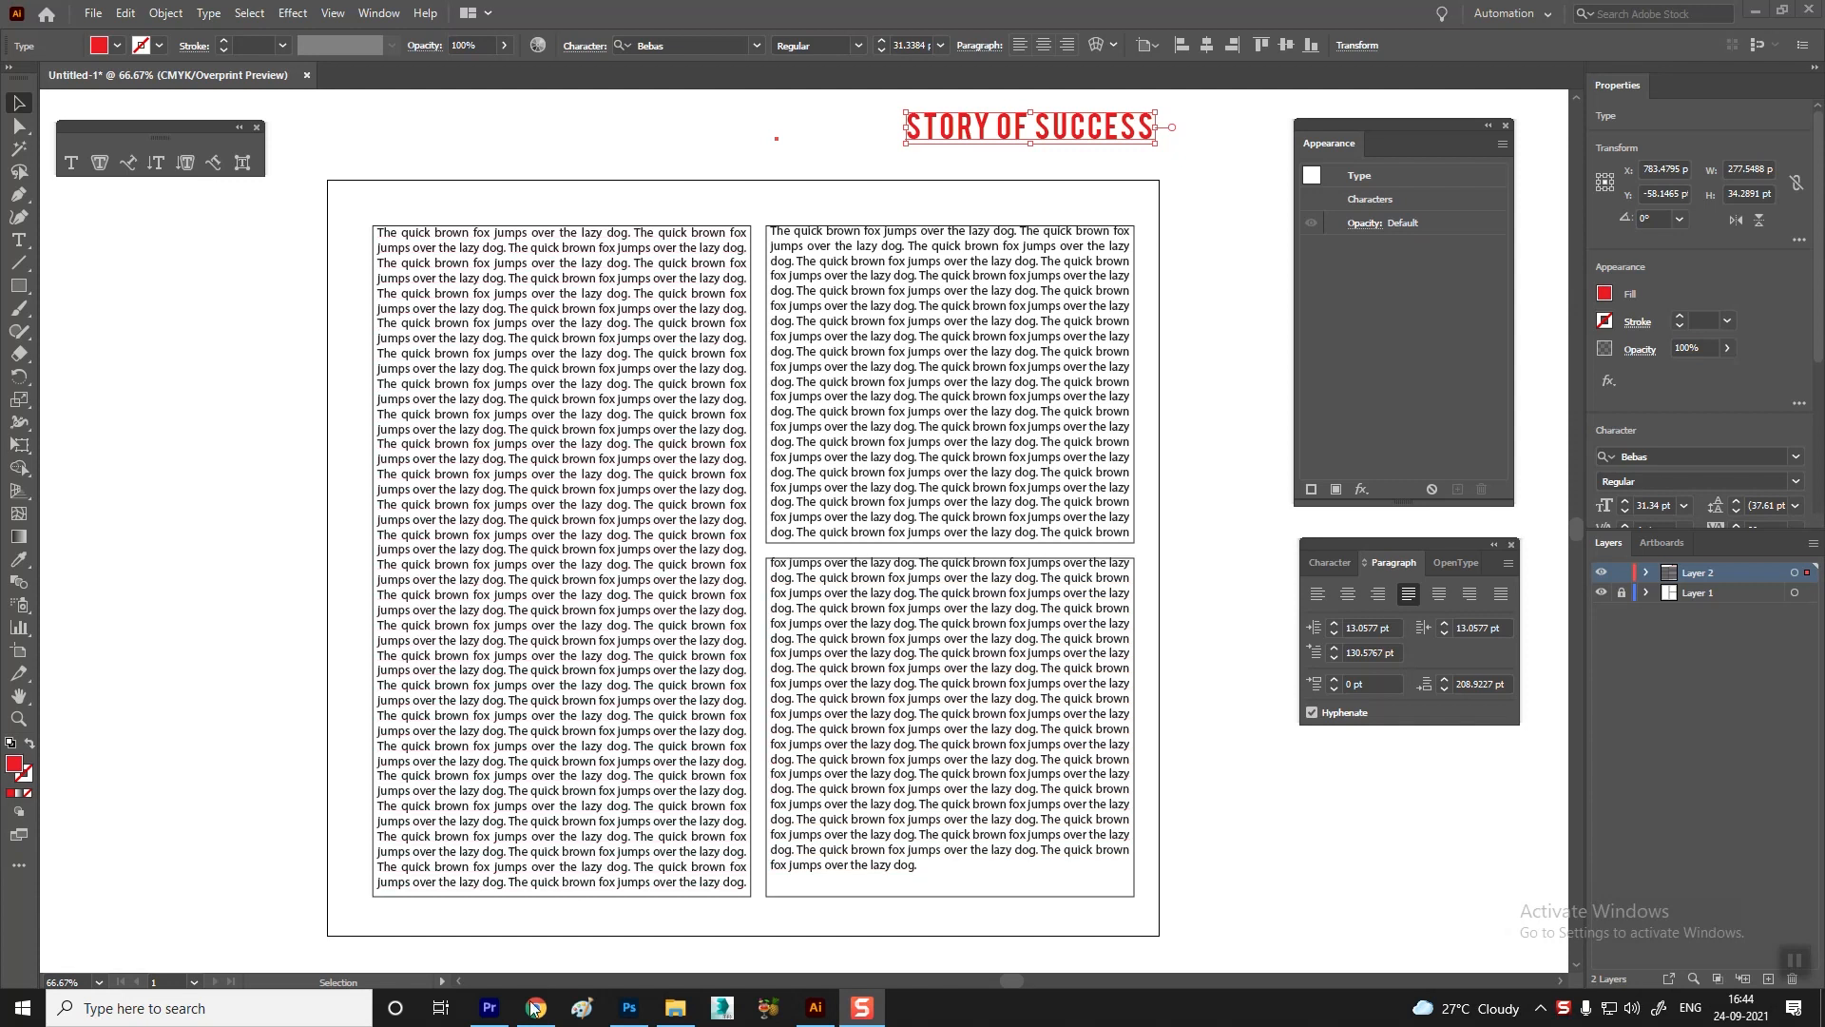
Change the case of the red "STORY OF SUCCESS" heading to UPPERCASE
{"action": "left_click", "coordinate": [209, 13]}
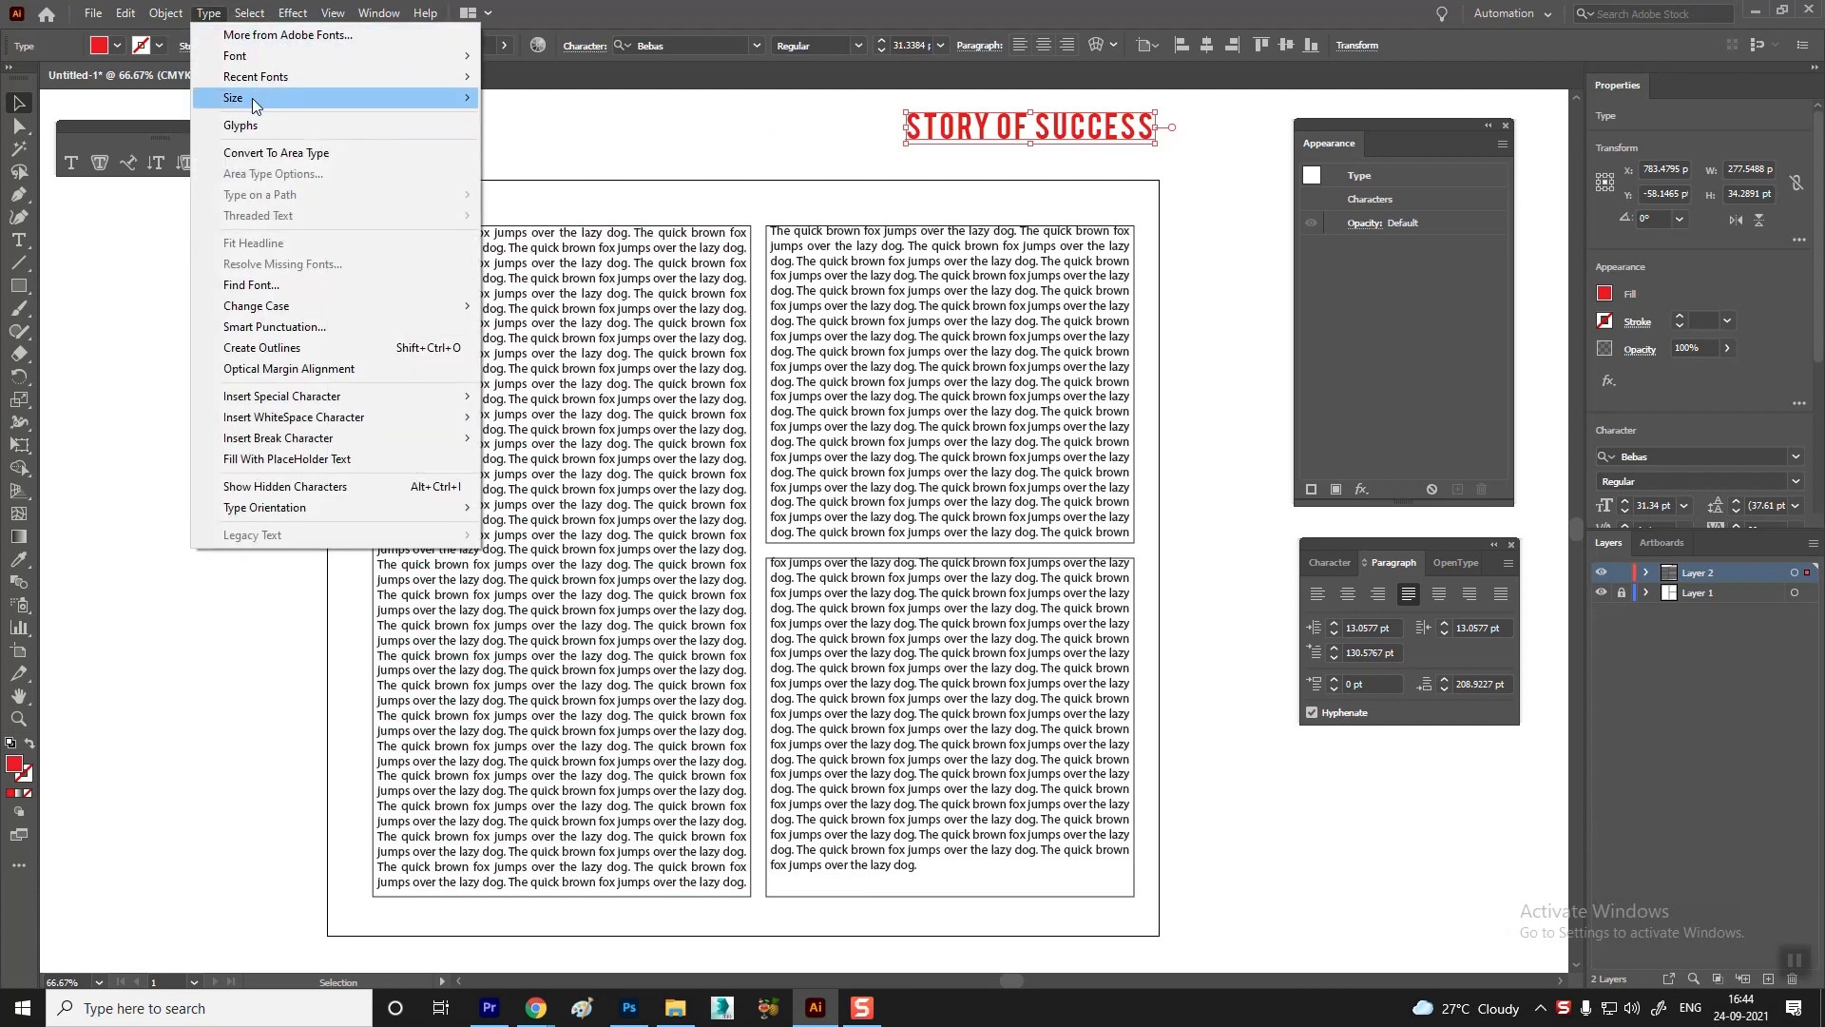
{"action": "mouse_move", "coordinate": [282, 314]}
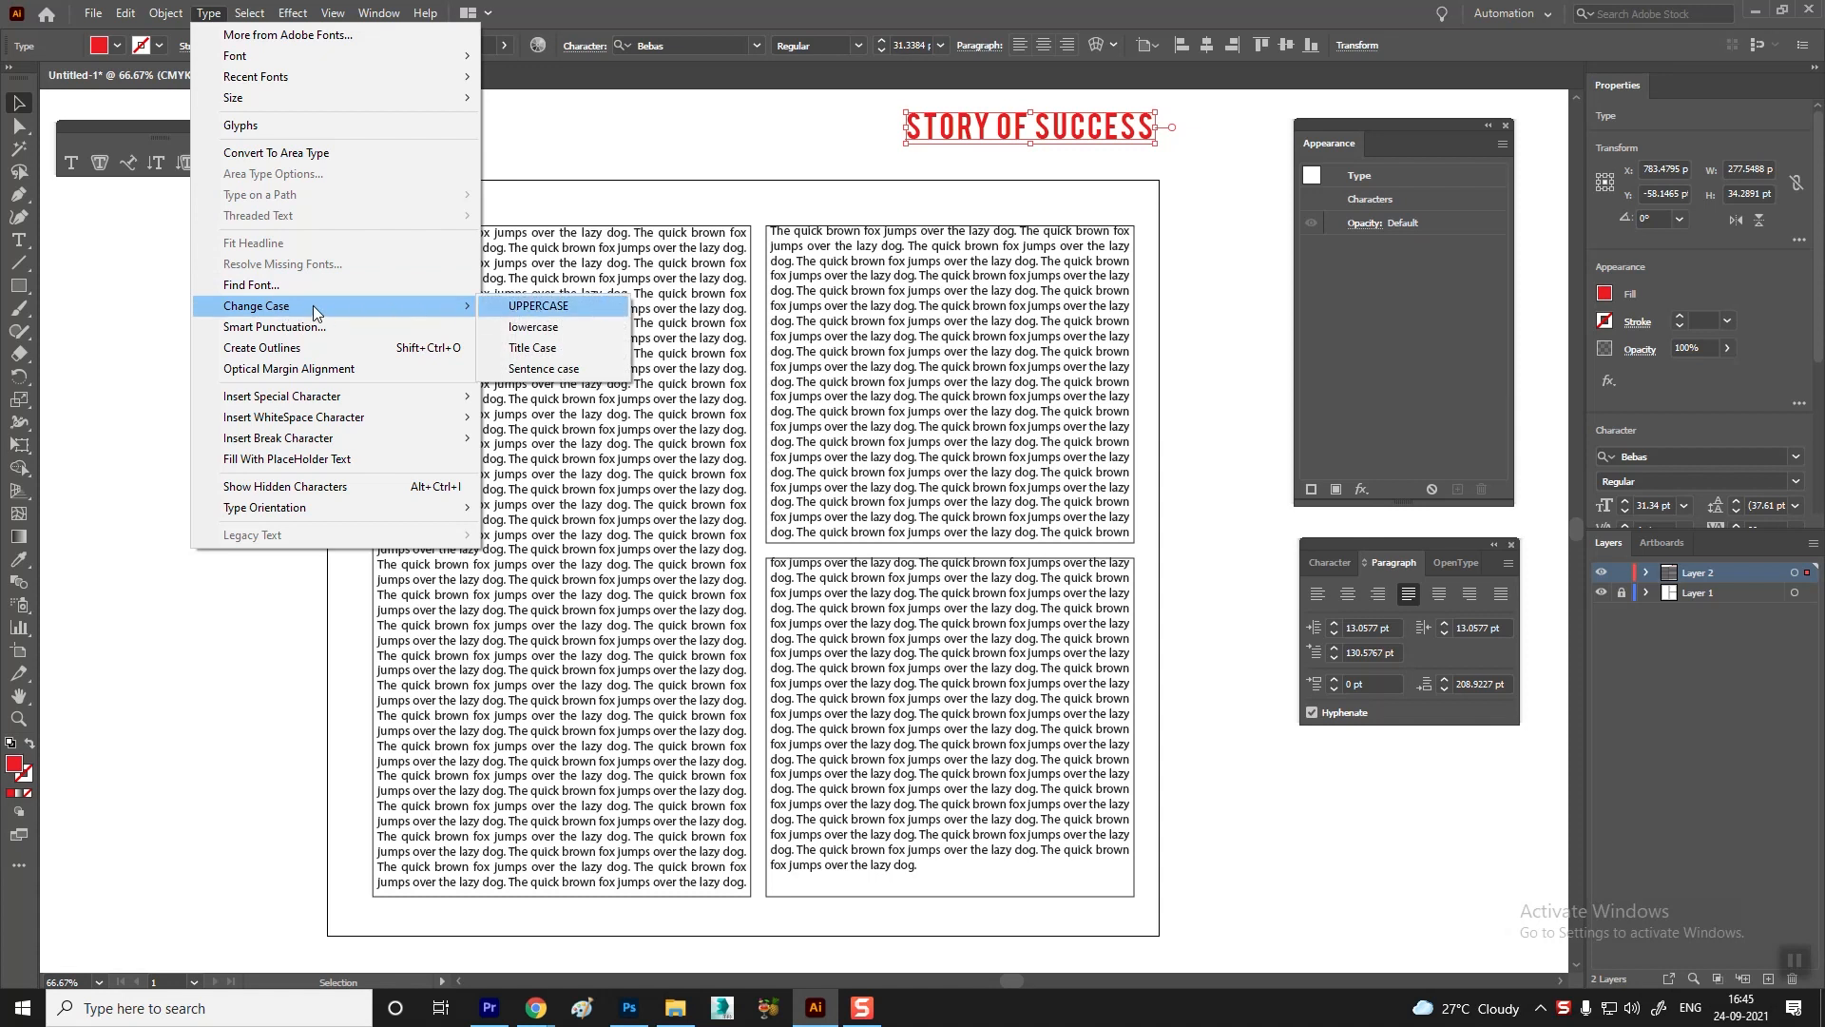
{"action": "left_click", "coordinate": [515, 308]}
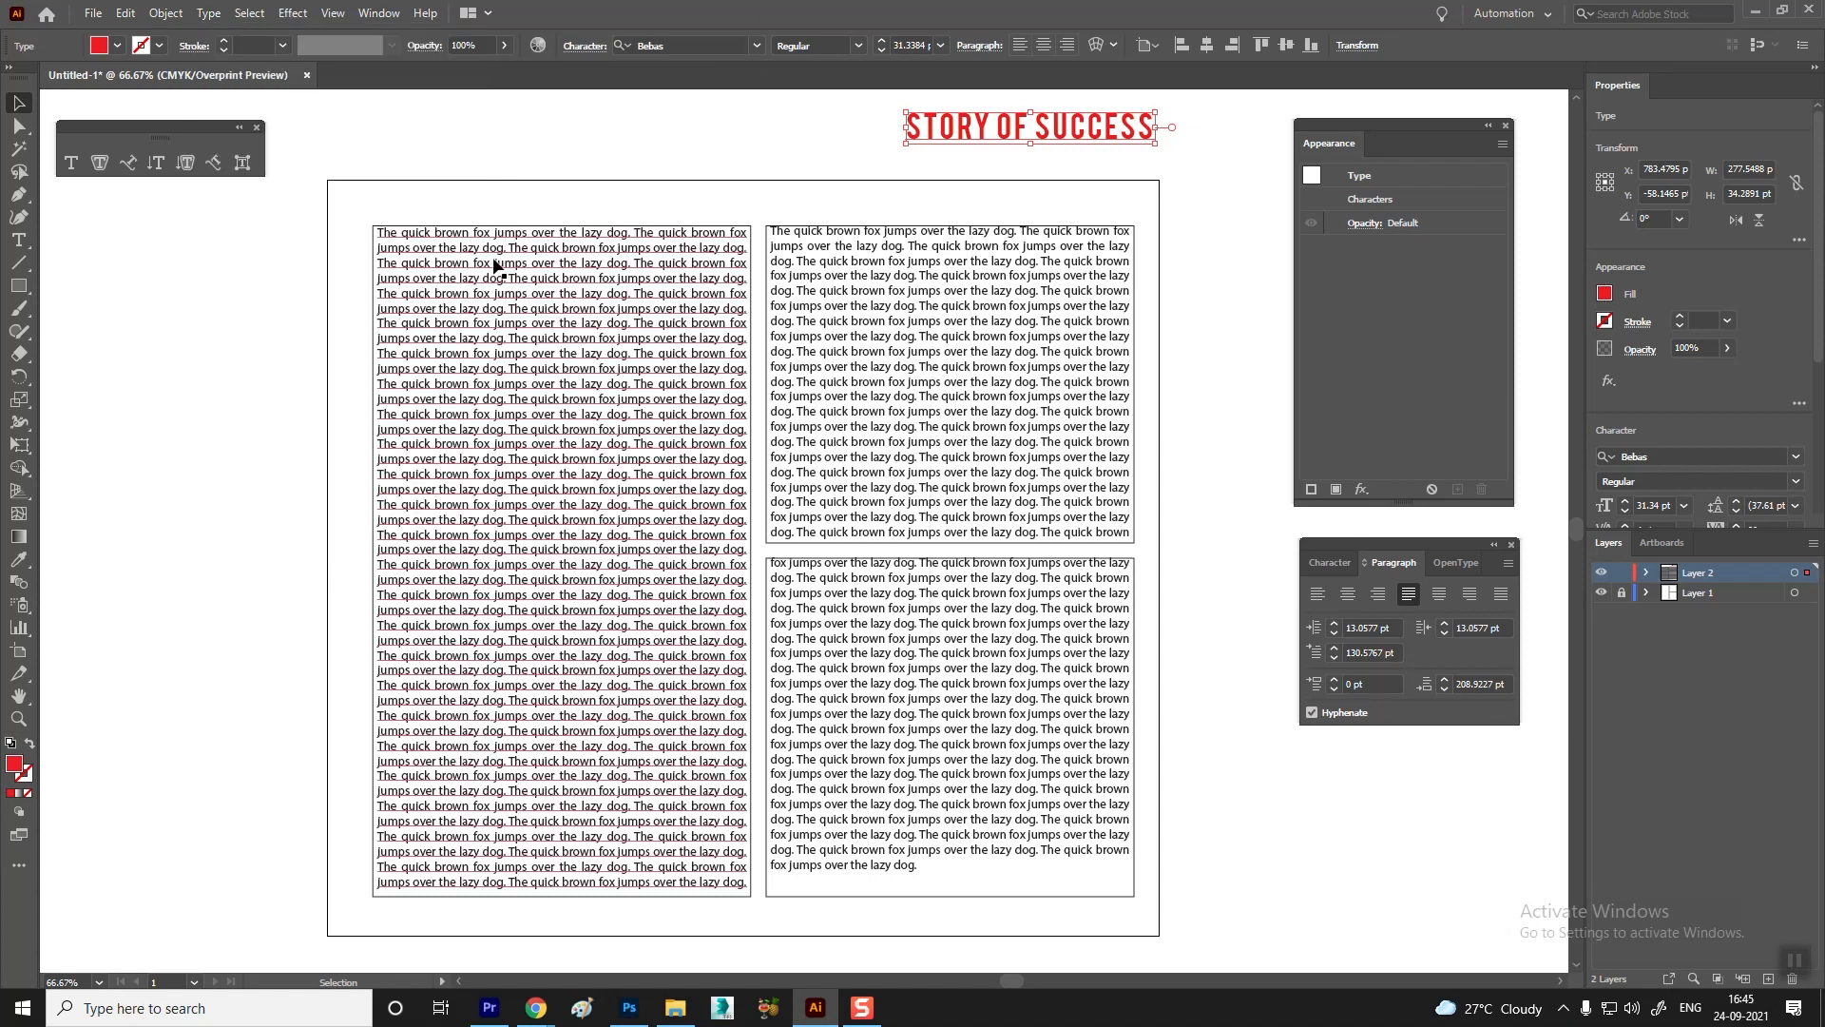
Select all characters of the "STORY OF SUCCESS" heading with the Type tool and change their case to lowercase
{"action": "key", "text": "ctrl+1"}
{"action": "key", "text": "t"}
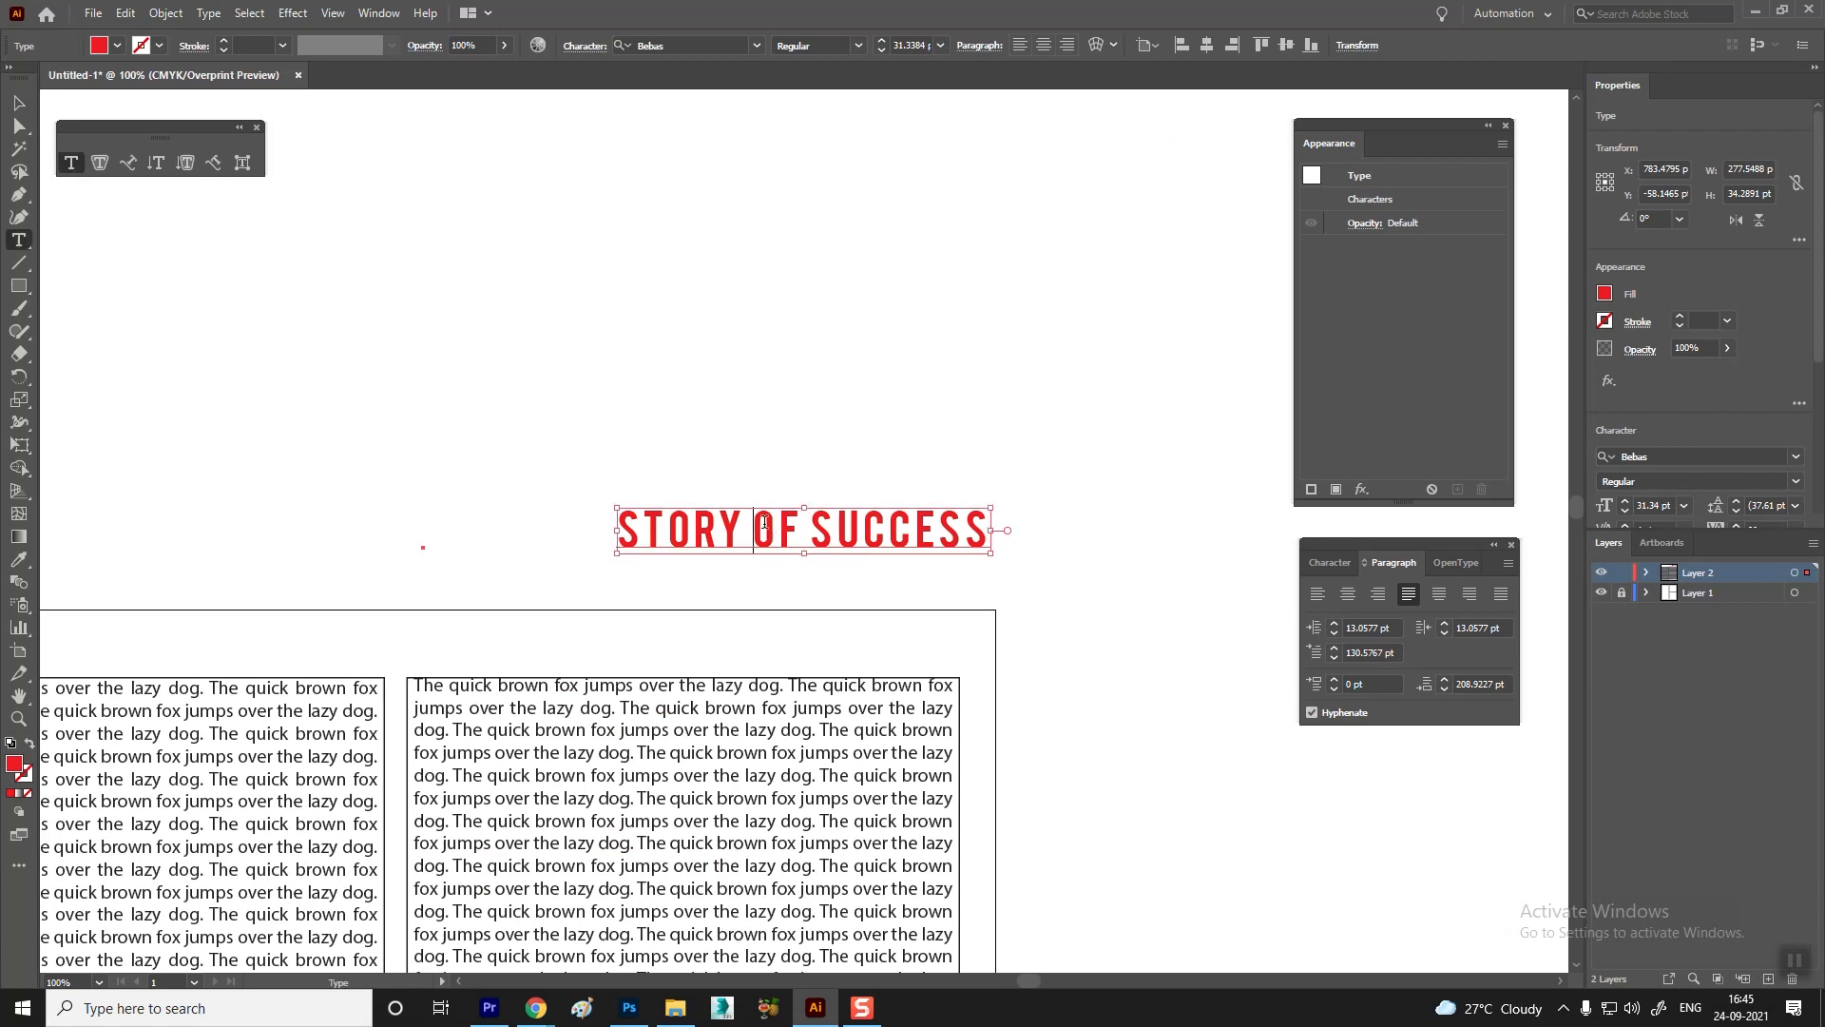
{"action": "left_click", "coordinate": [623, 532]}
{"action": "left_click_drag", "start_coordinate": [623, 533], "coordinate": [1019, 522]}
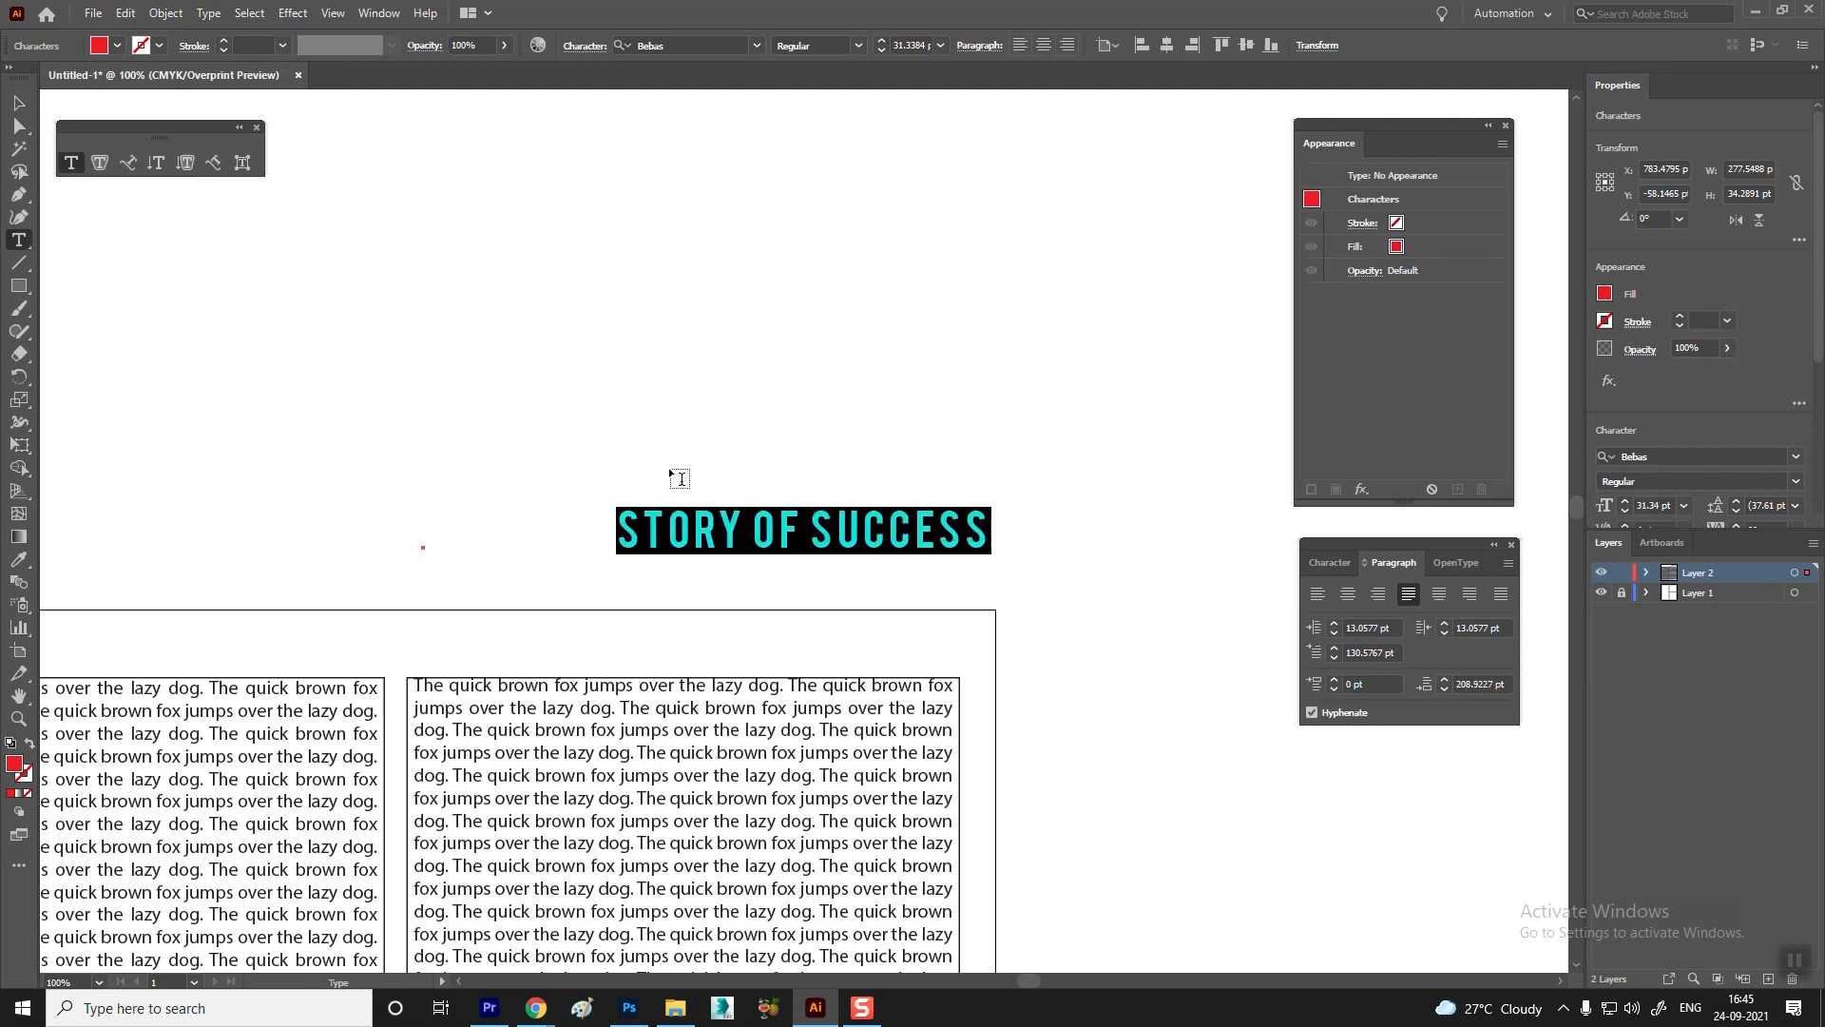
{"action": "left_click", "coordinate": [208, 15]}
{"action": "mouse_move", "coordinate": [419, 305]}
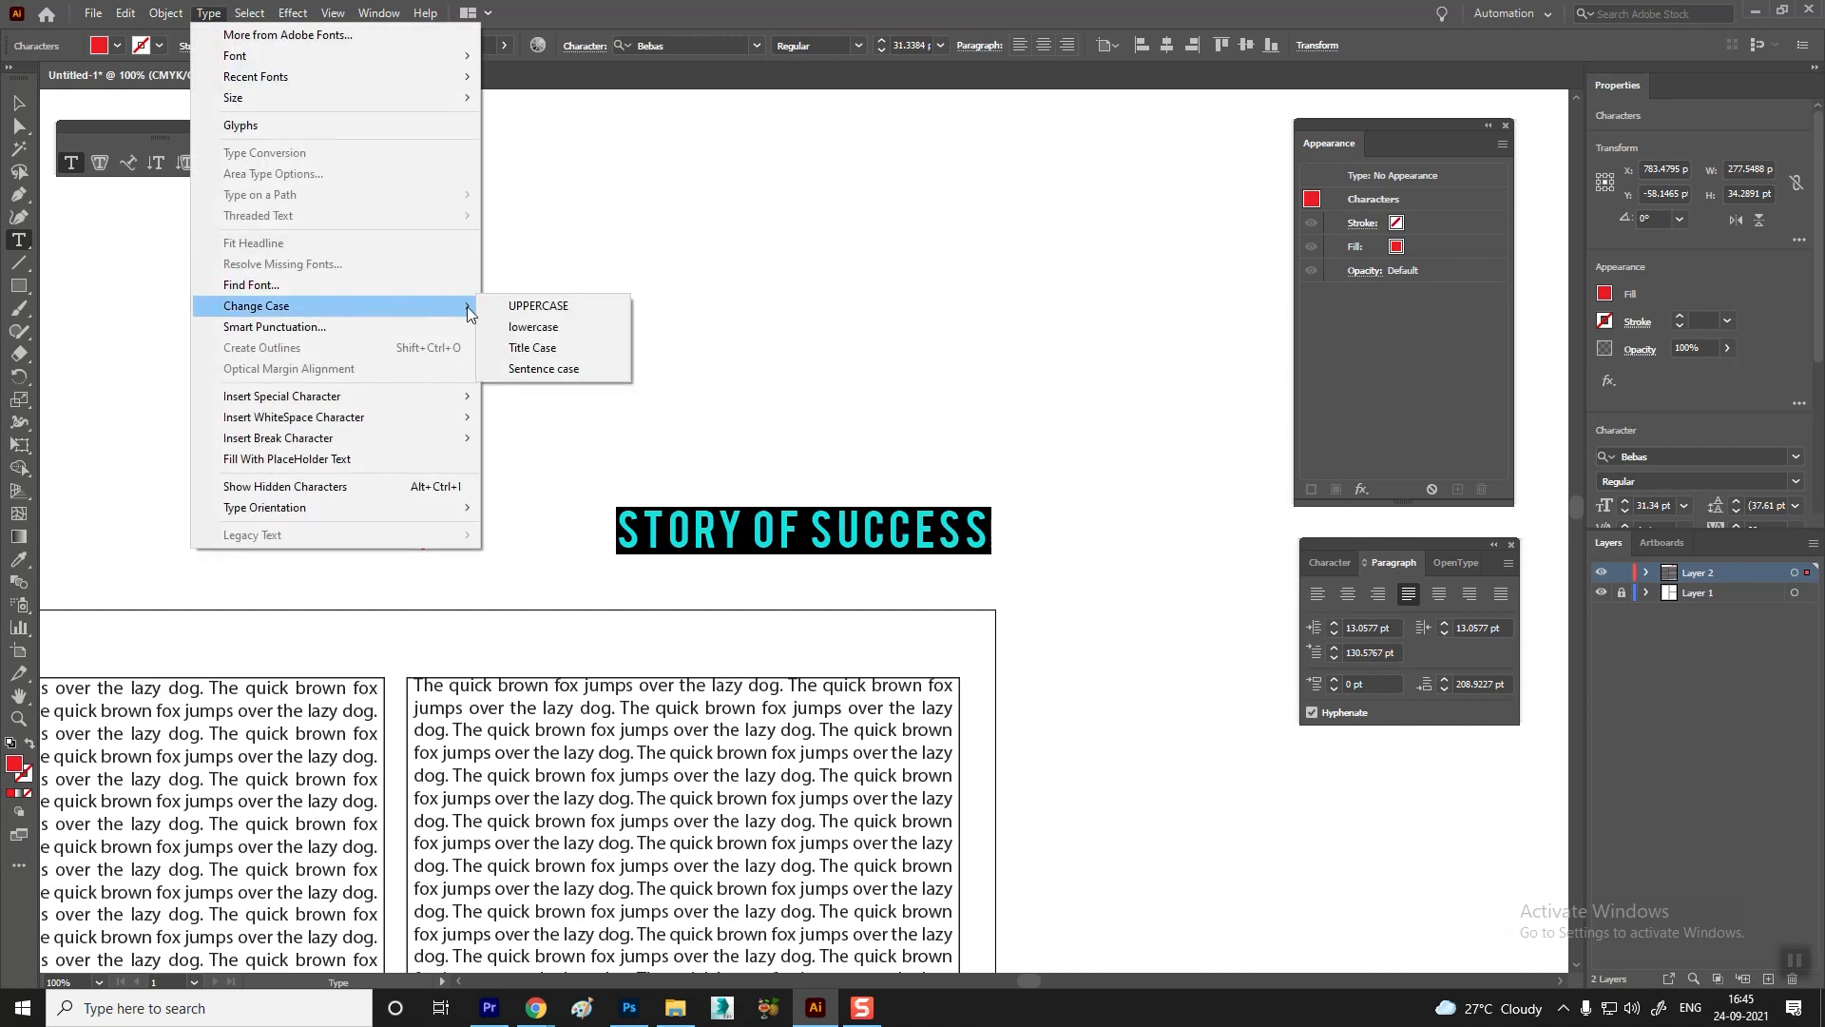
{"action": "left_click", "coordinate": [556, 328]}
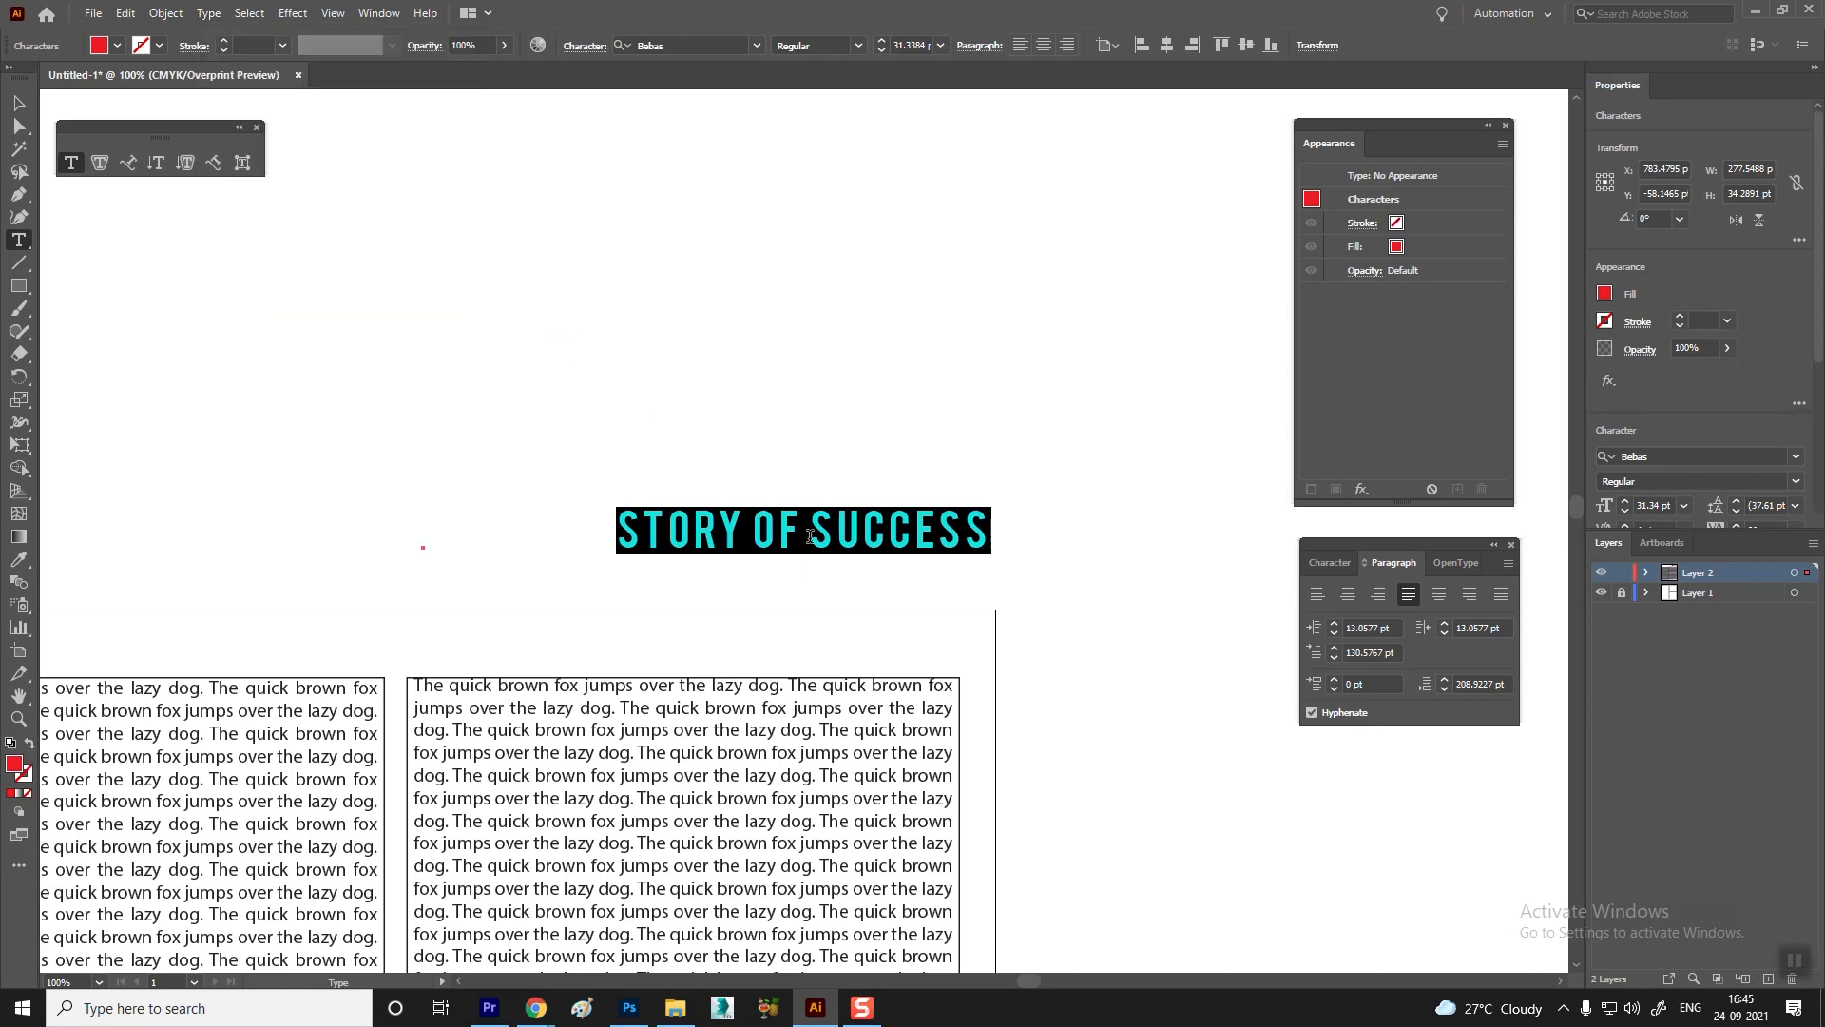
Set the font of all the red heading's text to Arial and finish editing the text
{"action": "left_click", "coordinate": [19, 102]}
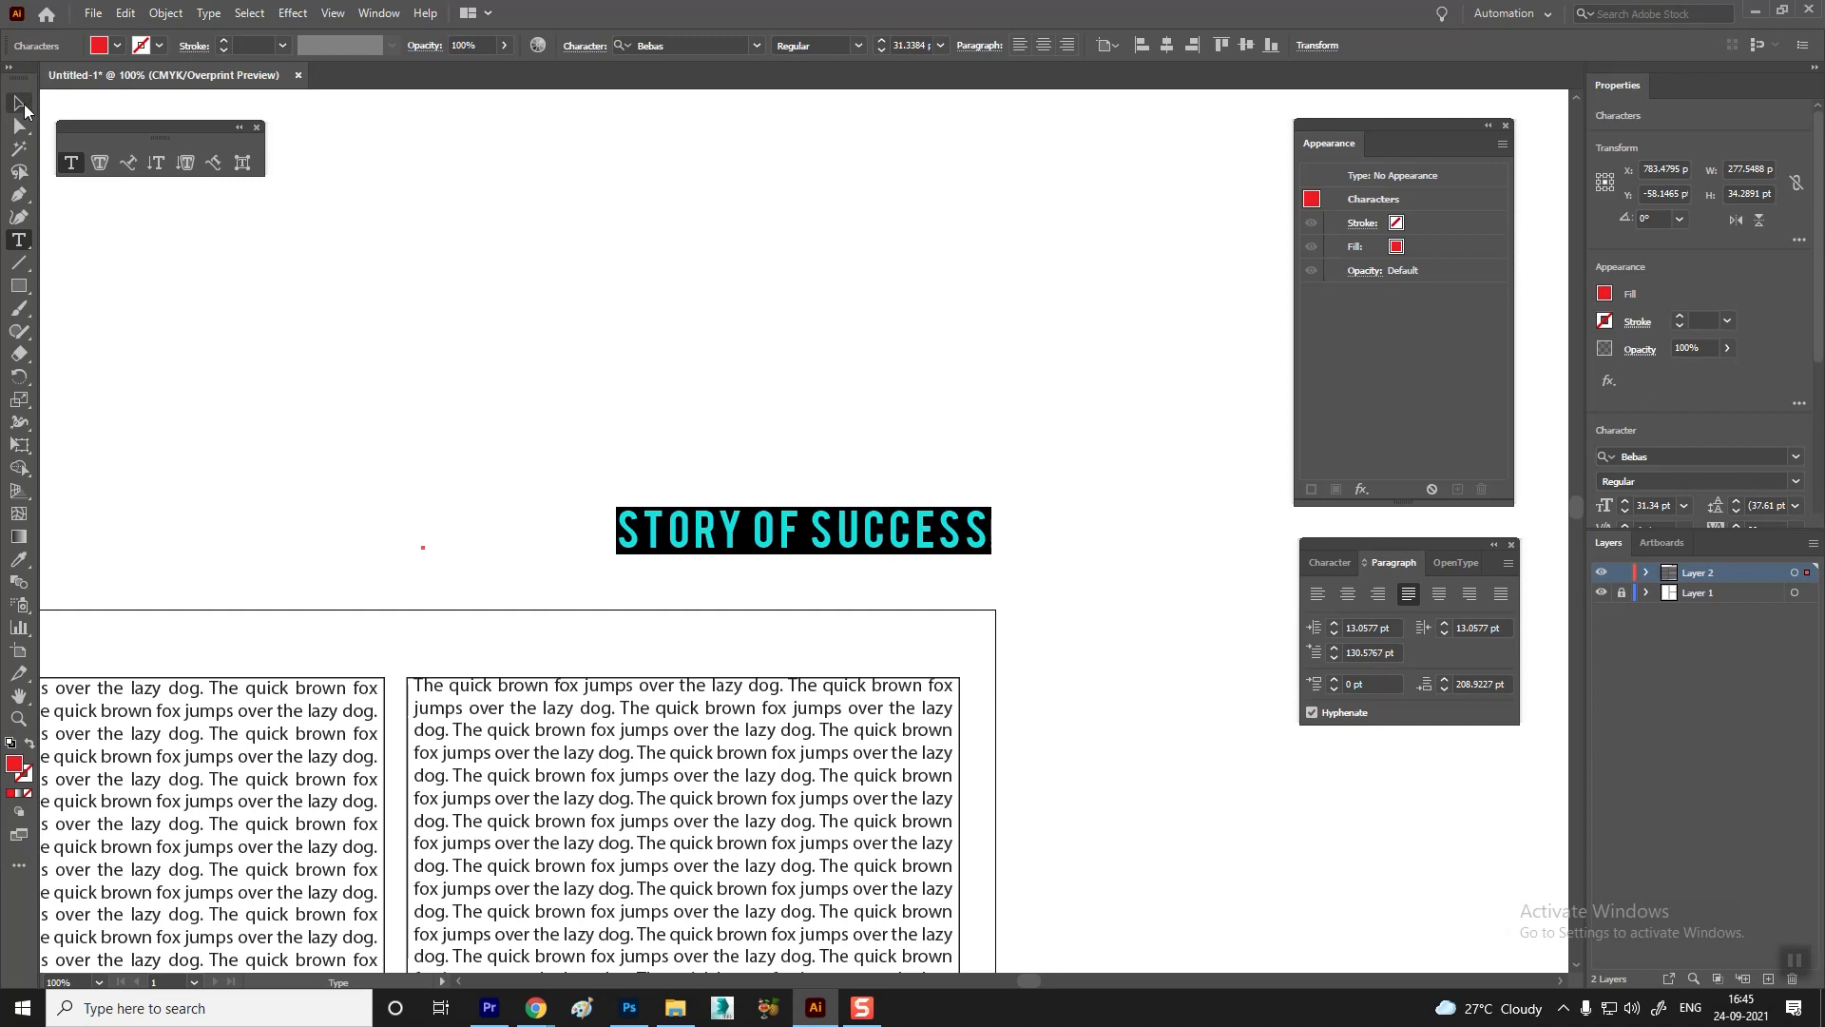
{"action": "double_click", "coordinate": [703, 538]}
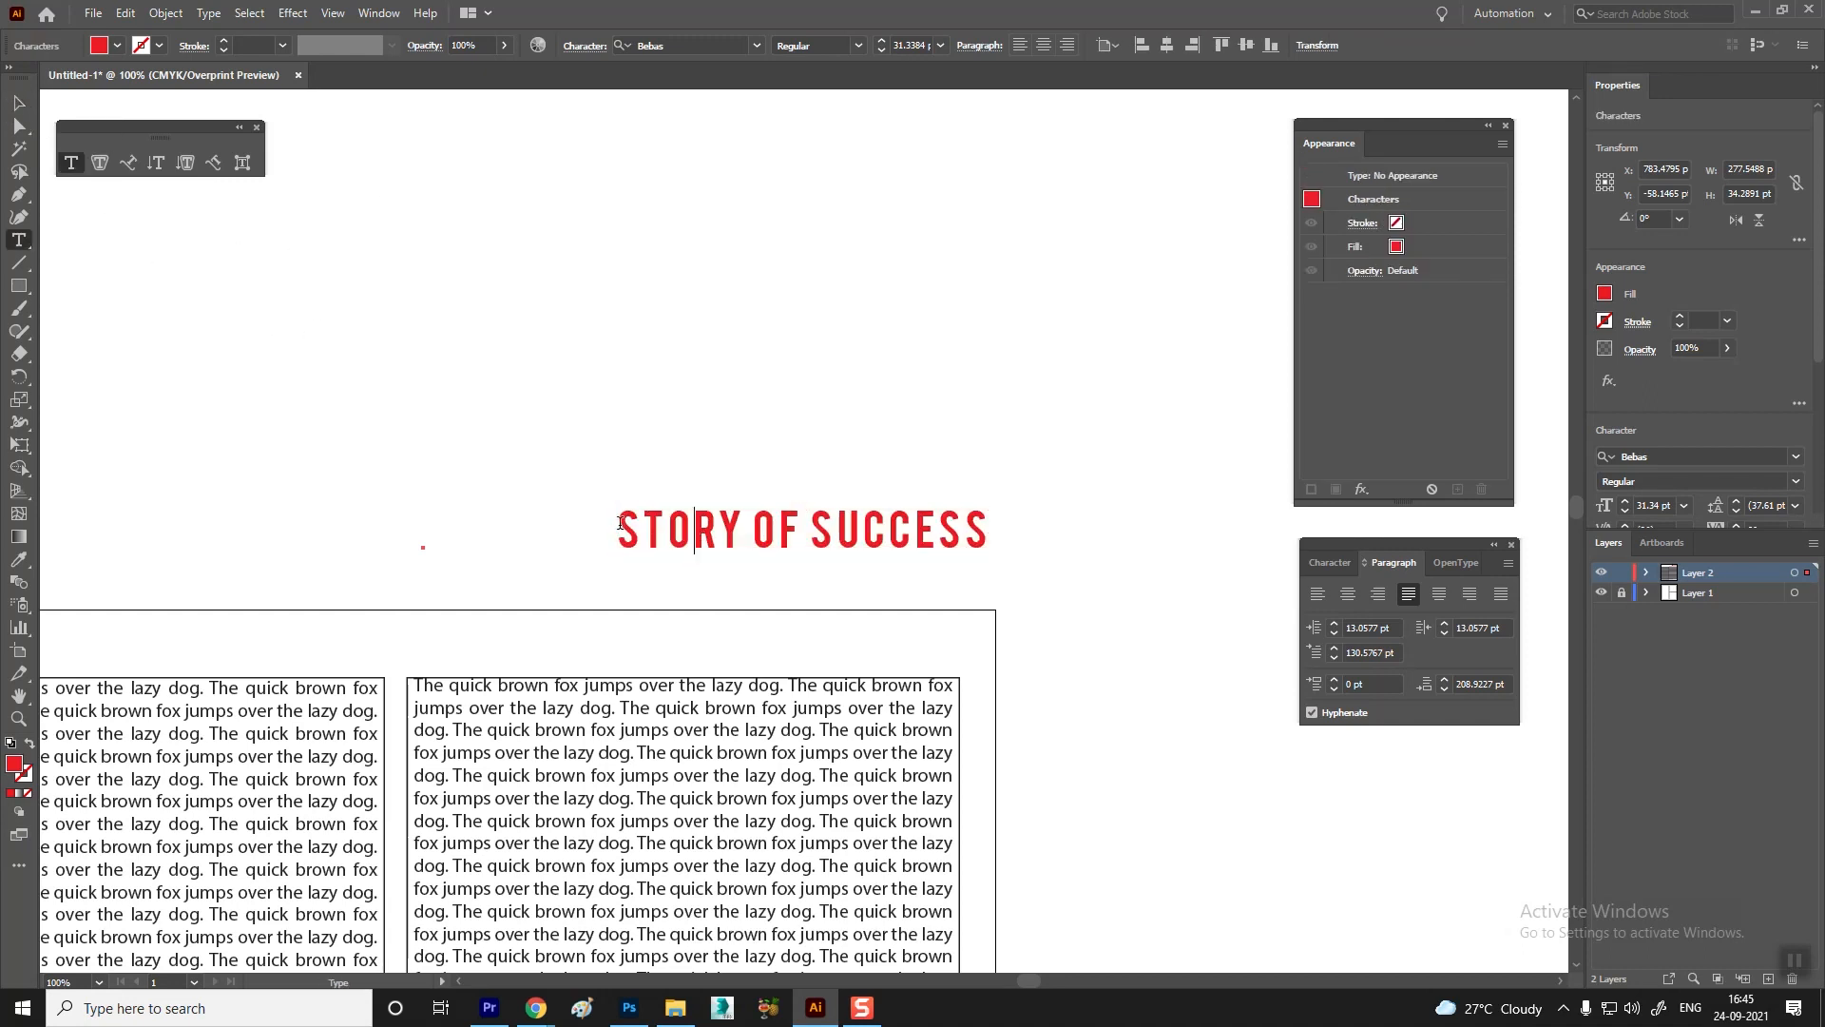
{"action": "left_click_drag", "start_coordinate": [618, 529], "coordinate": [984, 518]}
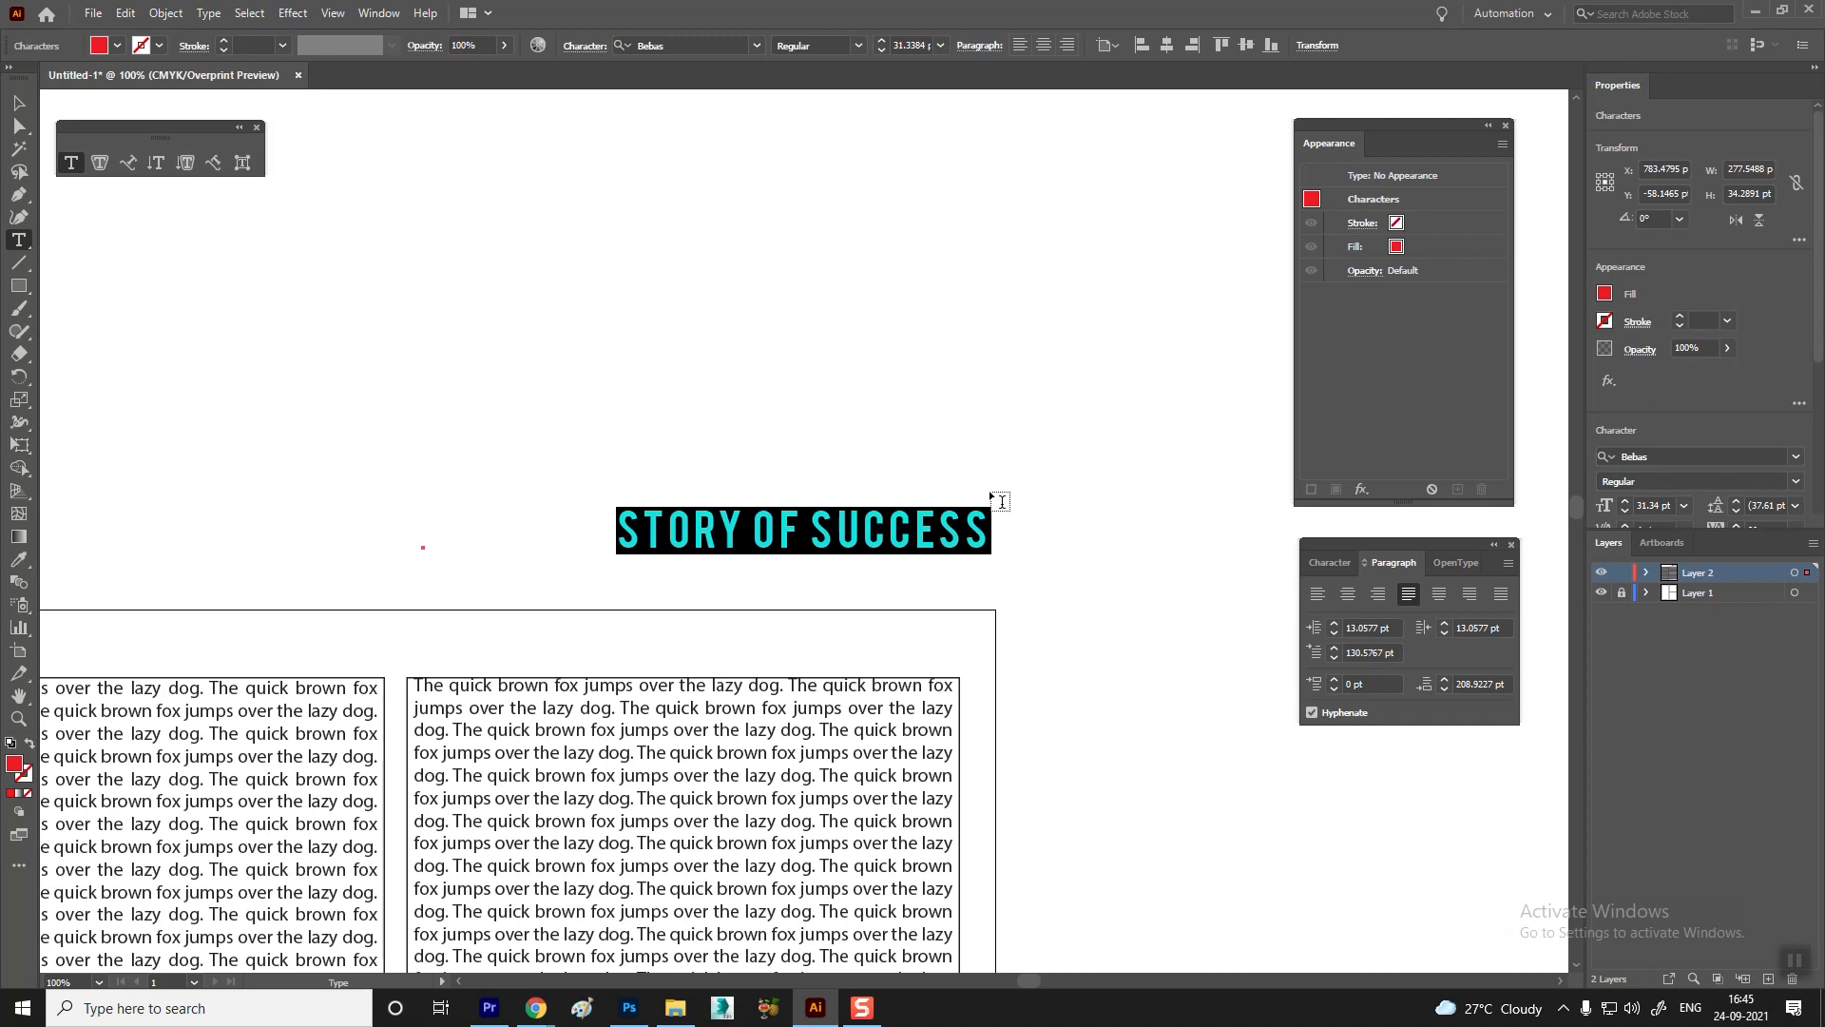
{"action": "left_click", "coordinate": [1332, 561]}
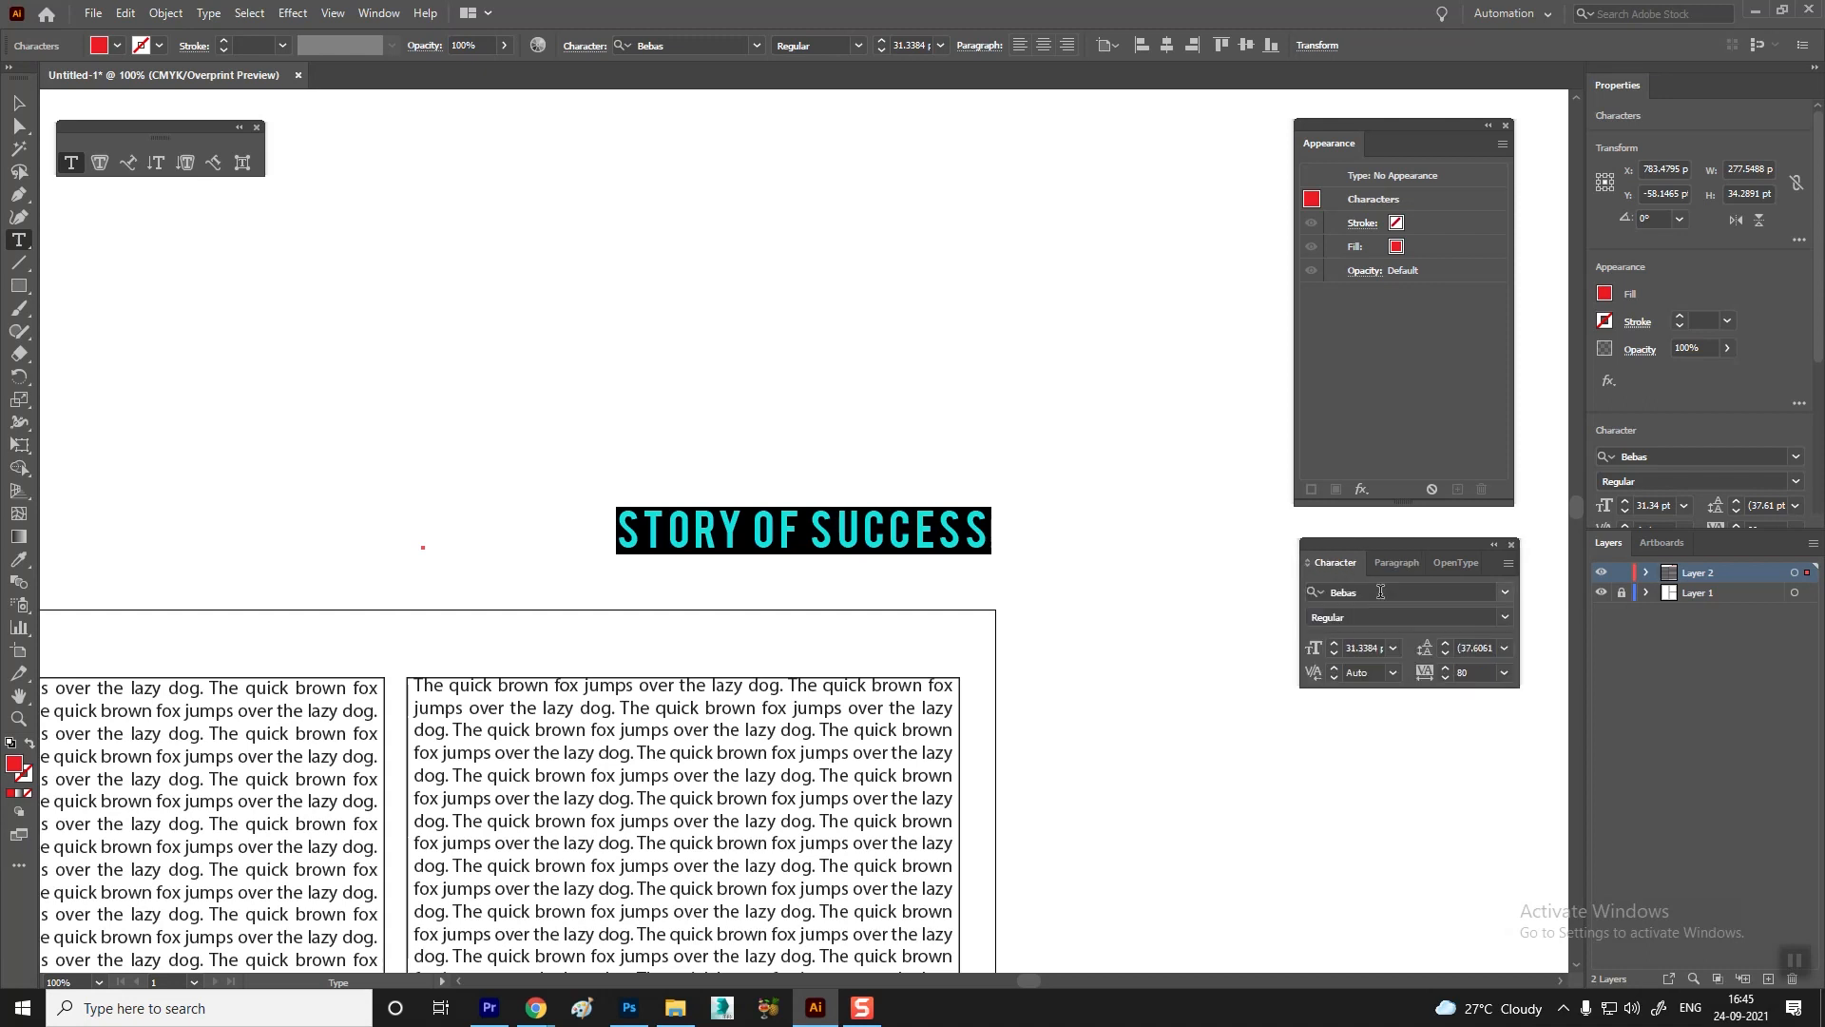
{"action": "left_click", "coordinate": [1506, 592]}
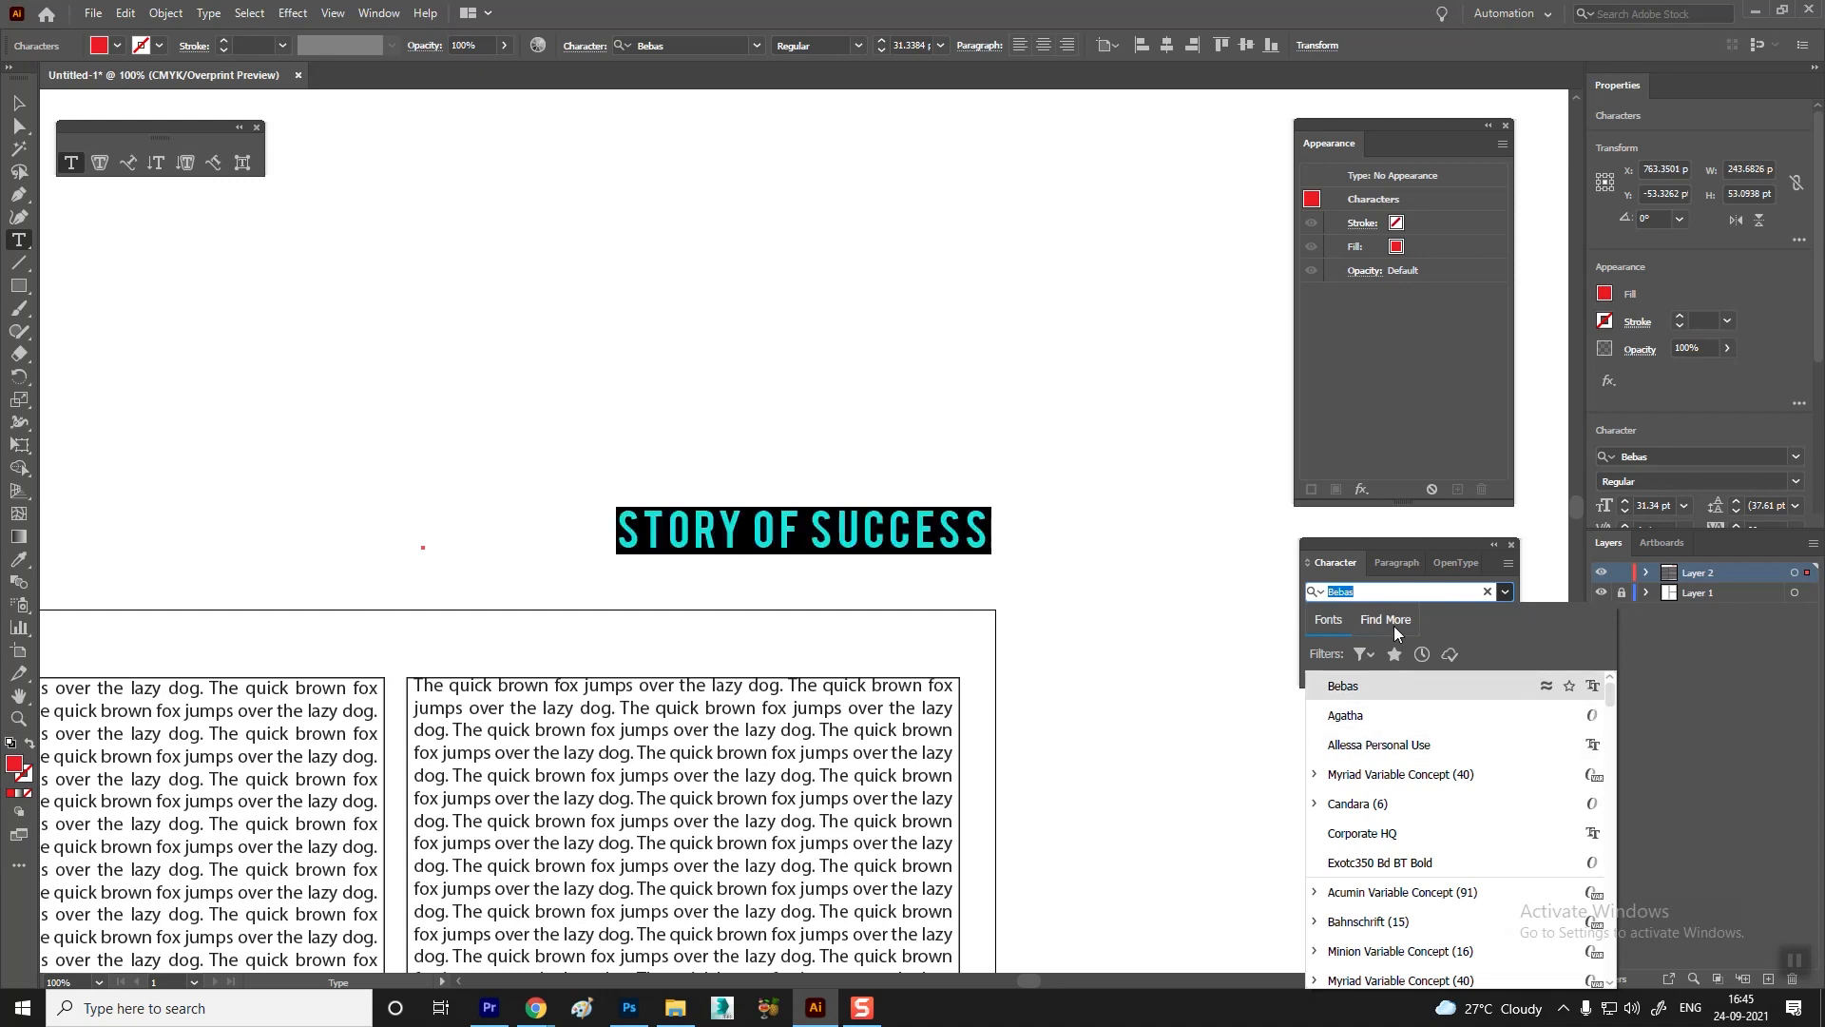
{"action": "type", "text": "arial"}
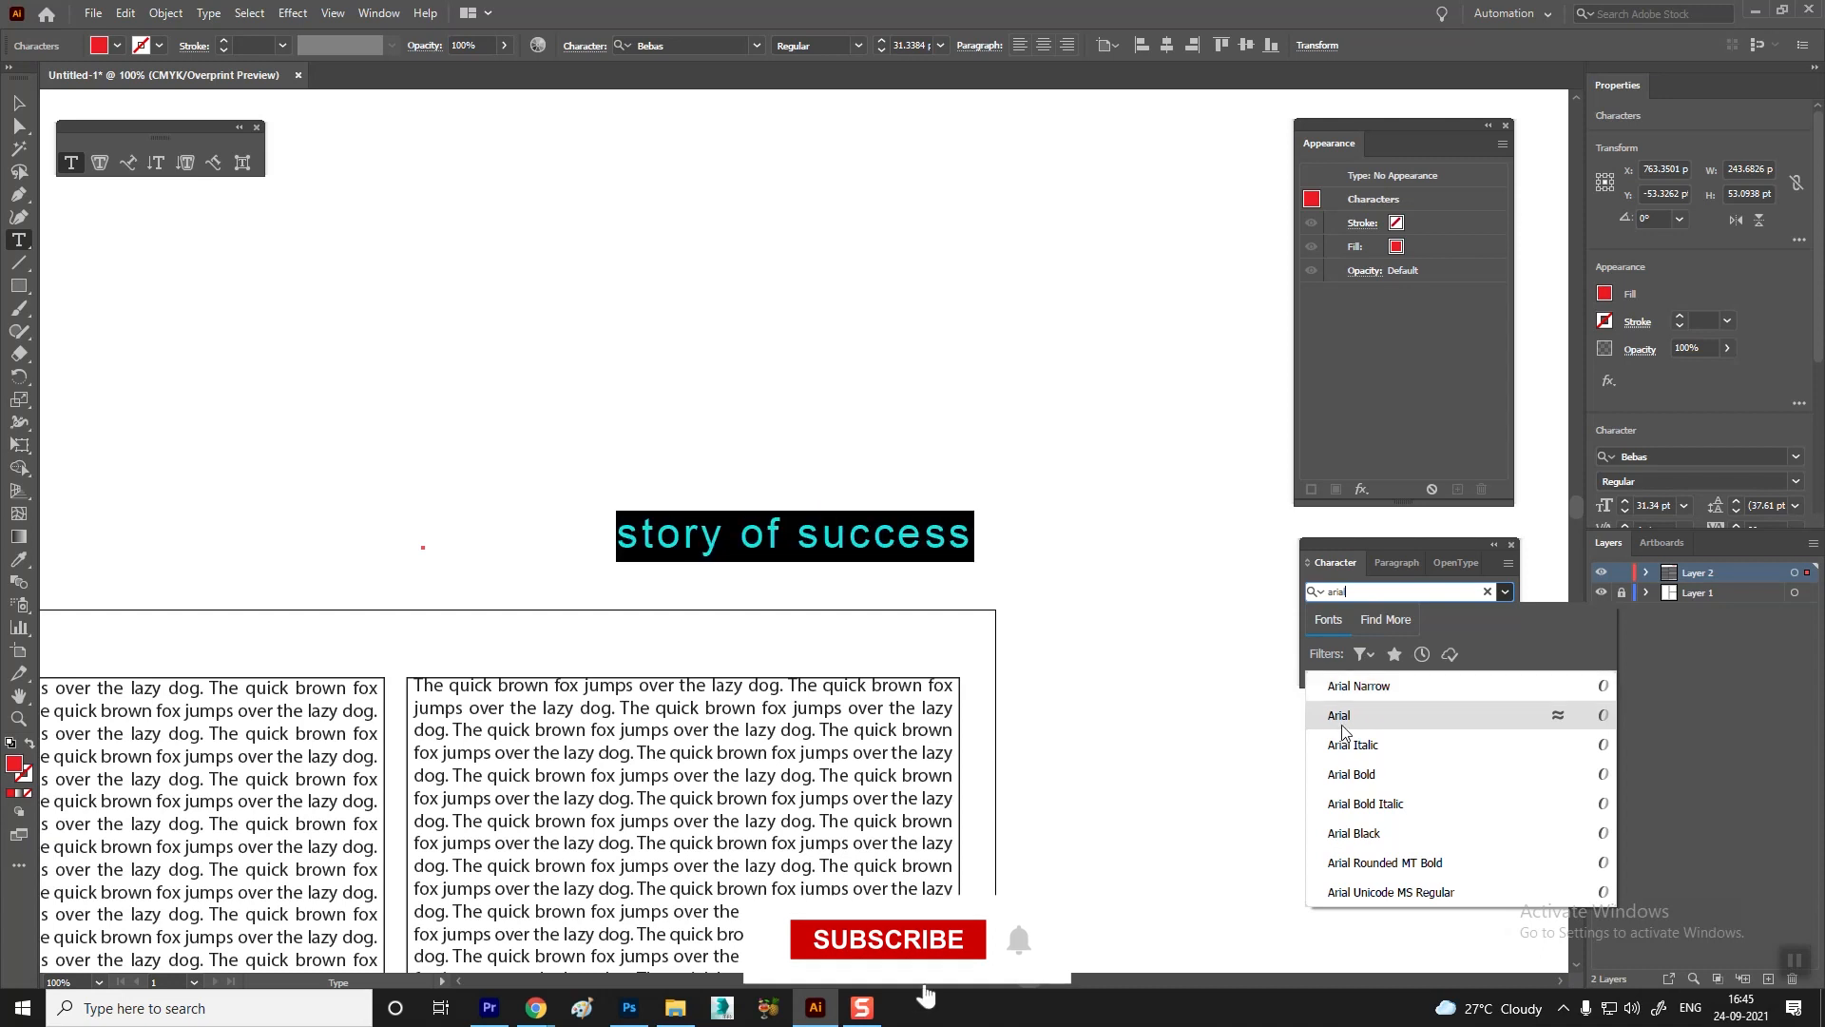
{"action": "left_click", "coordinate": [1347, 719]}
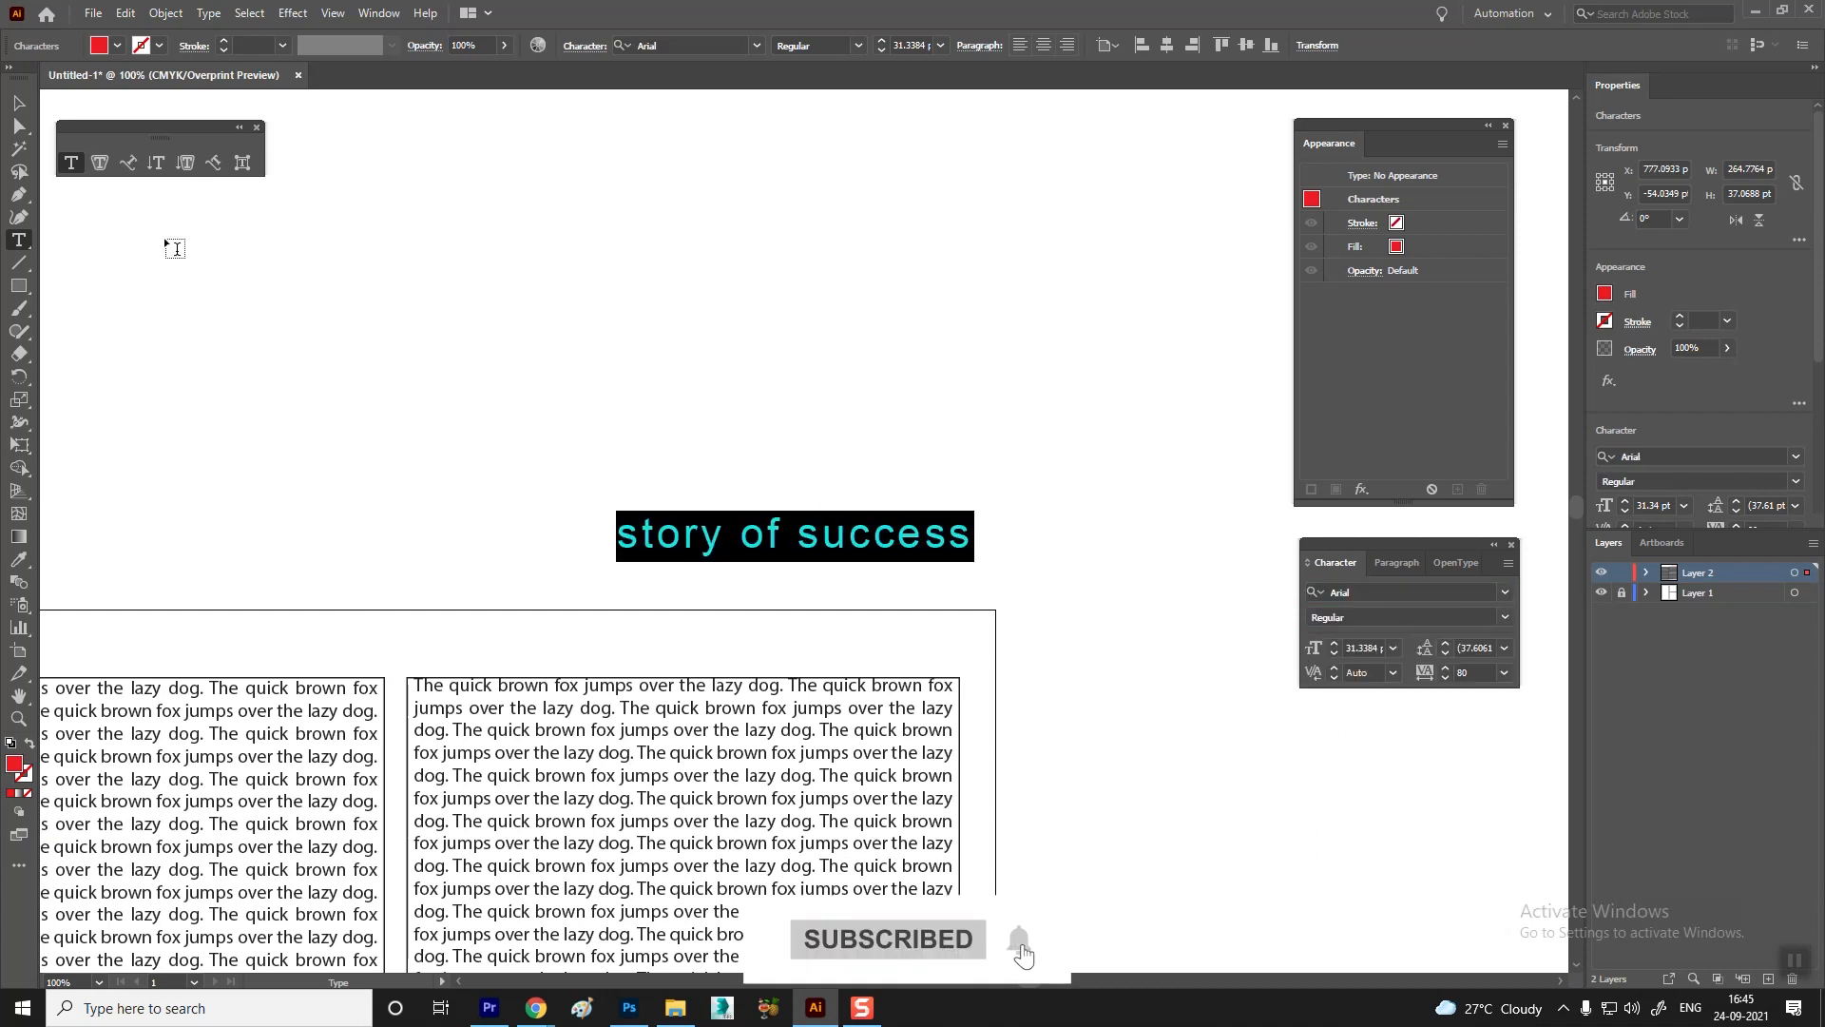
{"action": "left_click", "coordinate": [19, 103]}
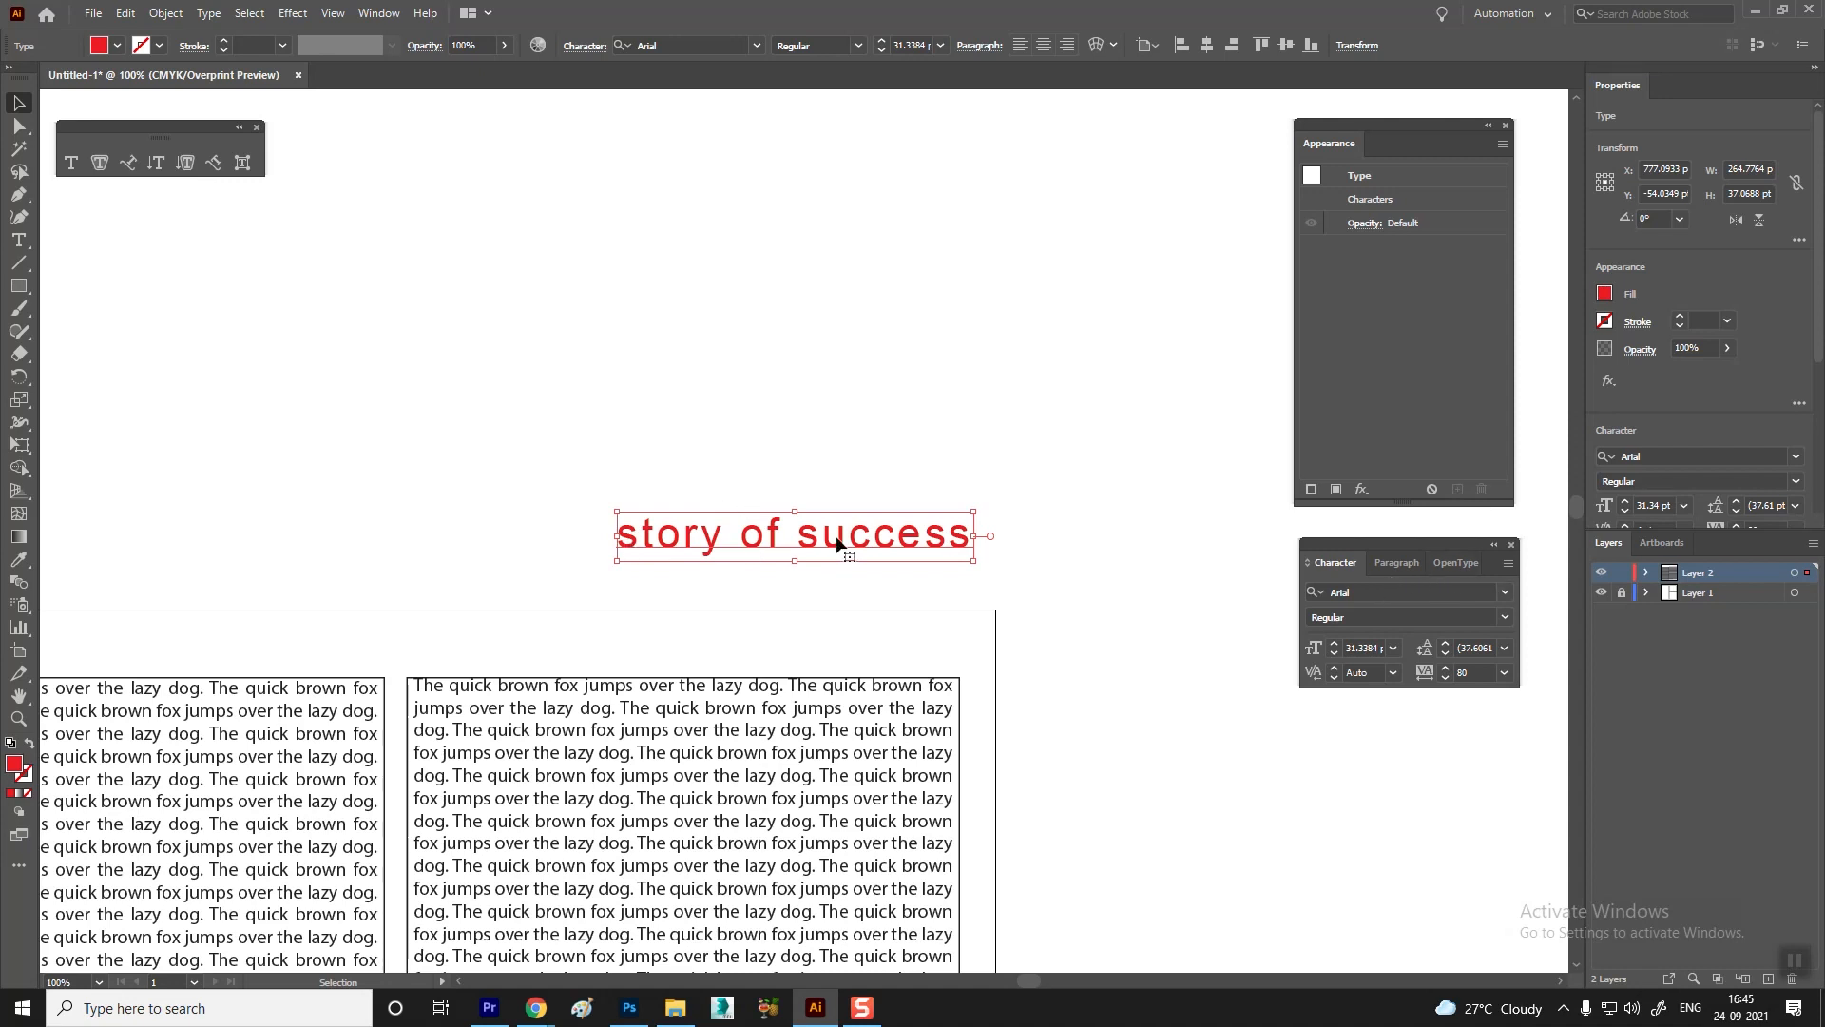
Change the case of the red "story of success" heading to Title Case
{"action": "left_click", "coordinate": [250, 14]}
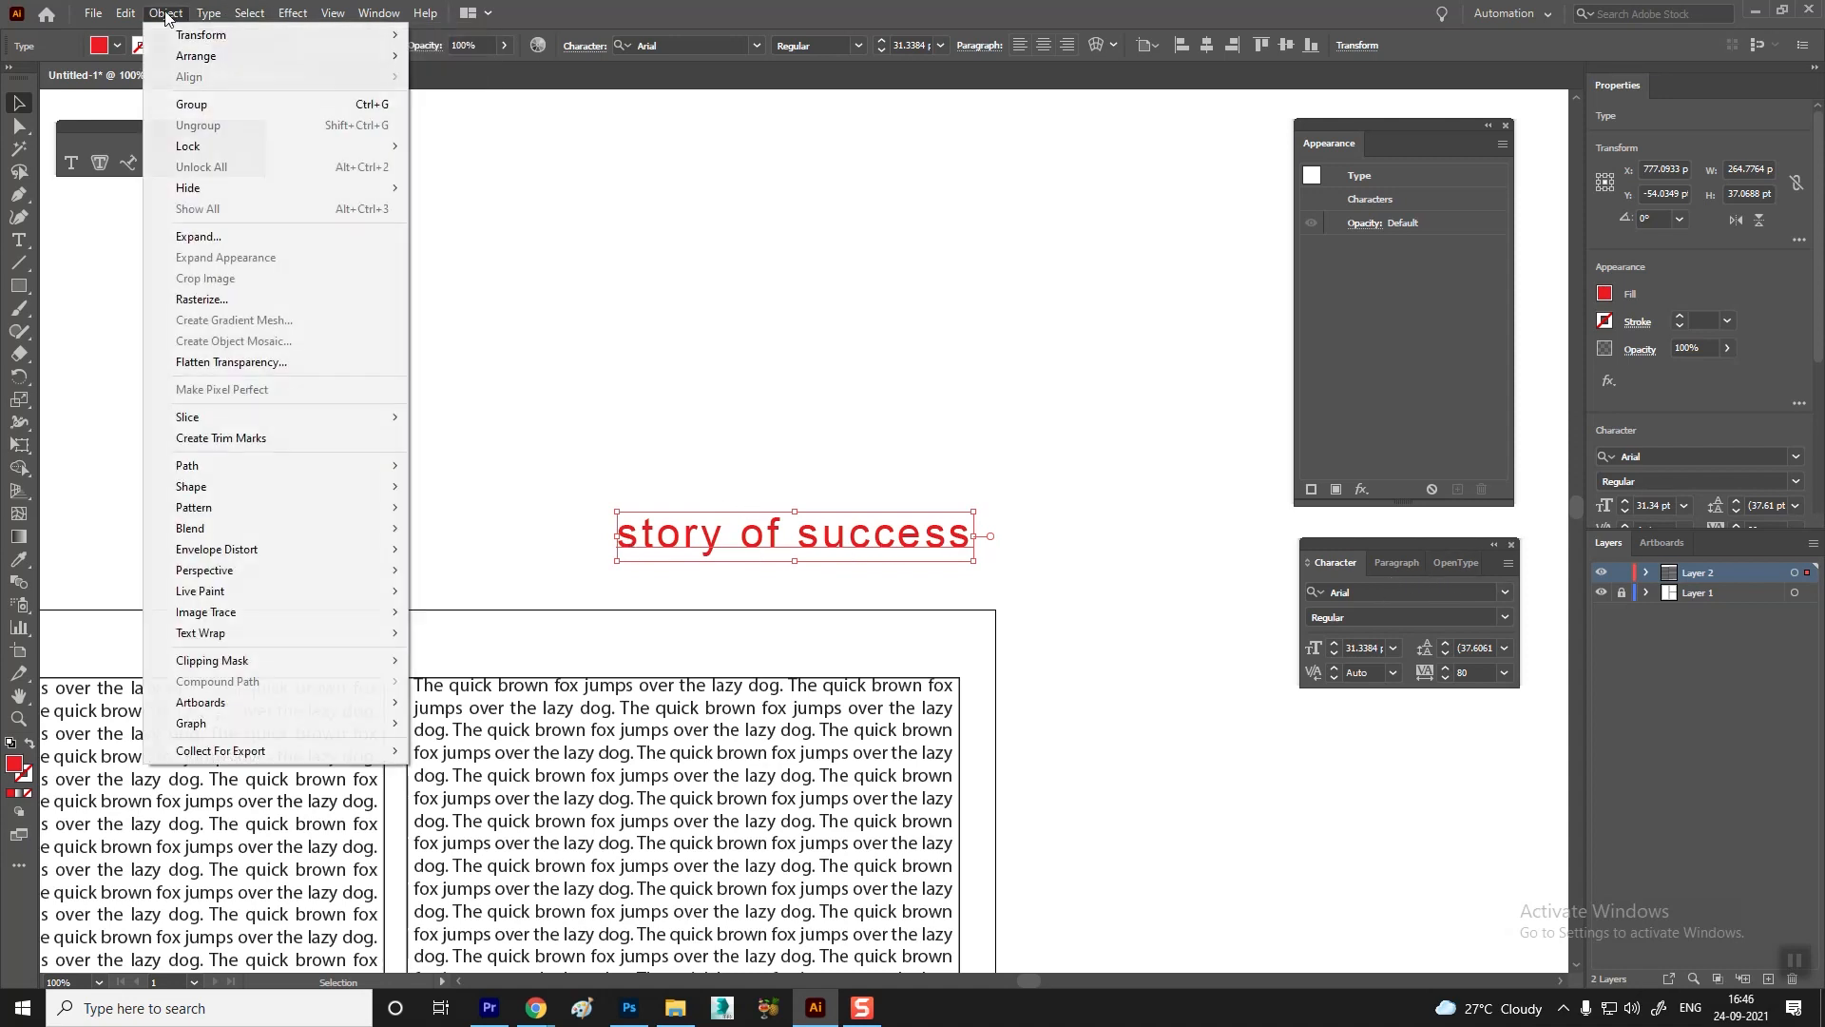
{"action": "left_click", "coordinate": [198, 14]}
{"action": "left_click", "coordinate": [209, 15]}
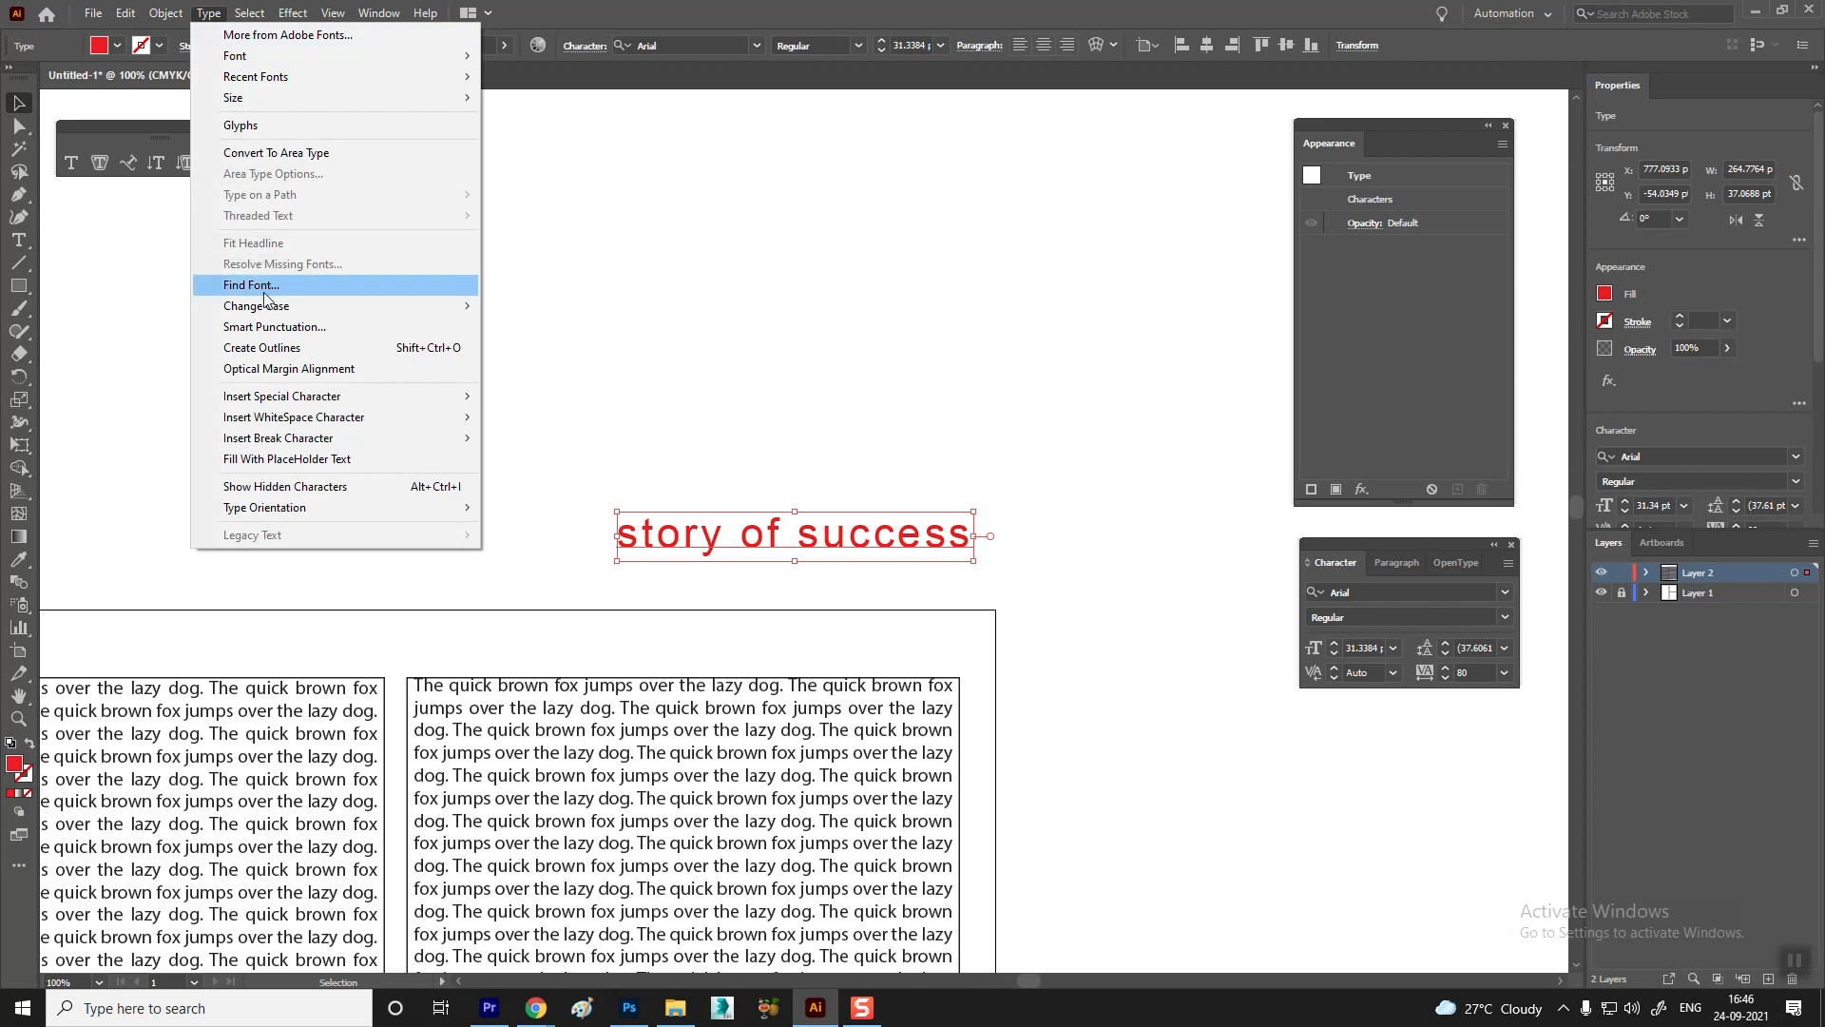
{"action": "mouse_move", "coordinate": [267, 303]}
{"action": "left_click", "coordinate": [551, 348]}
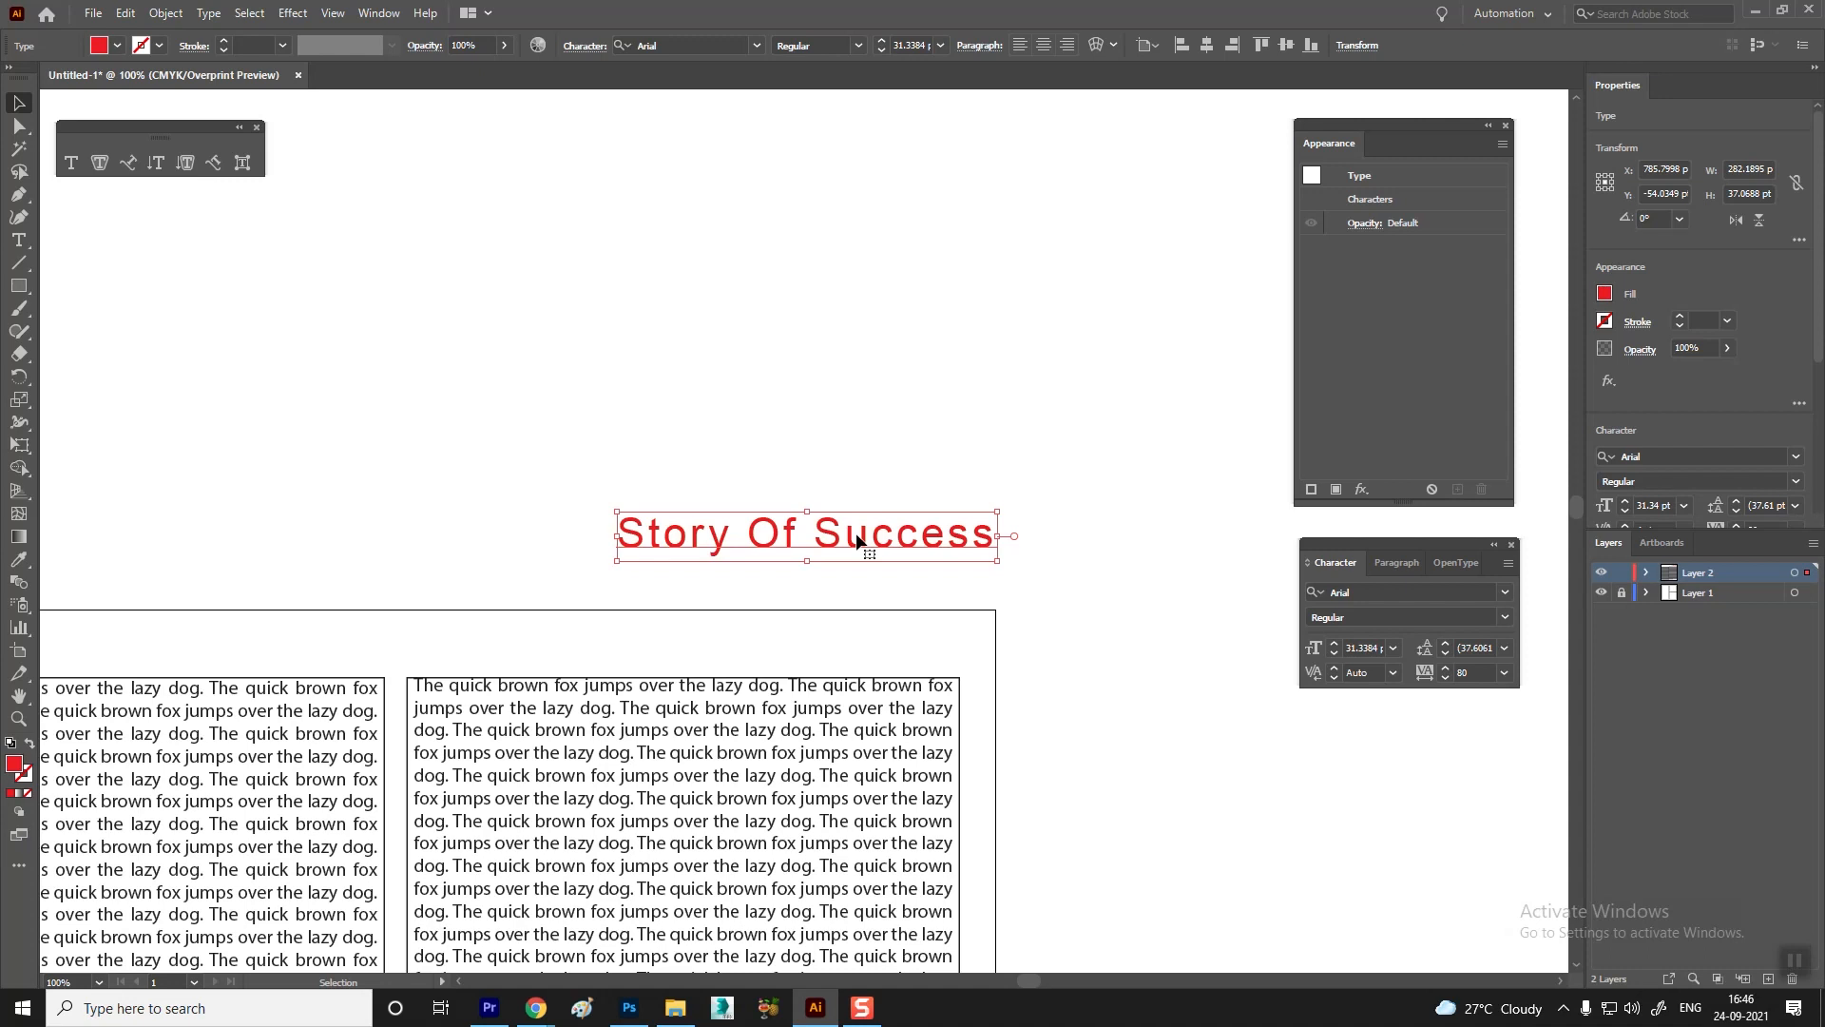
Change the case of the red "Story Of Success" heading to Sentence case
{"action": "left_click", "coordinate": [208, 13]}
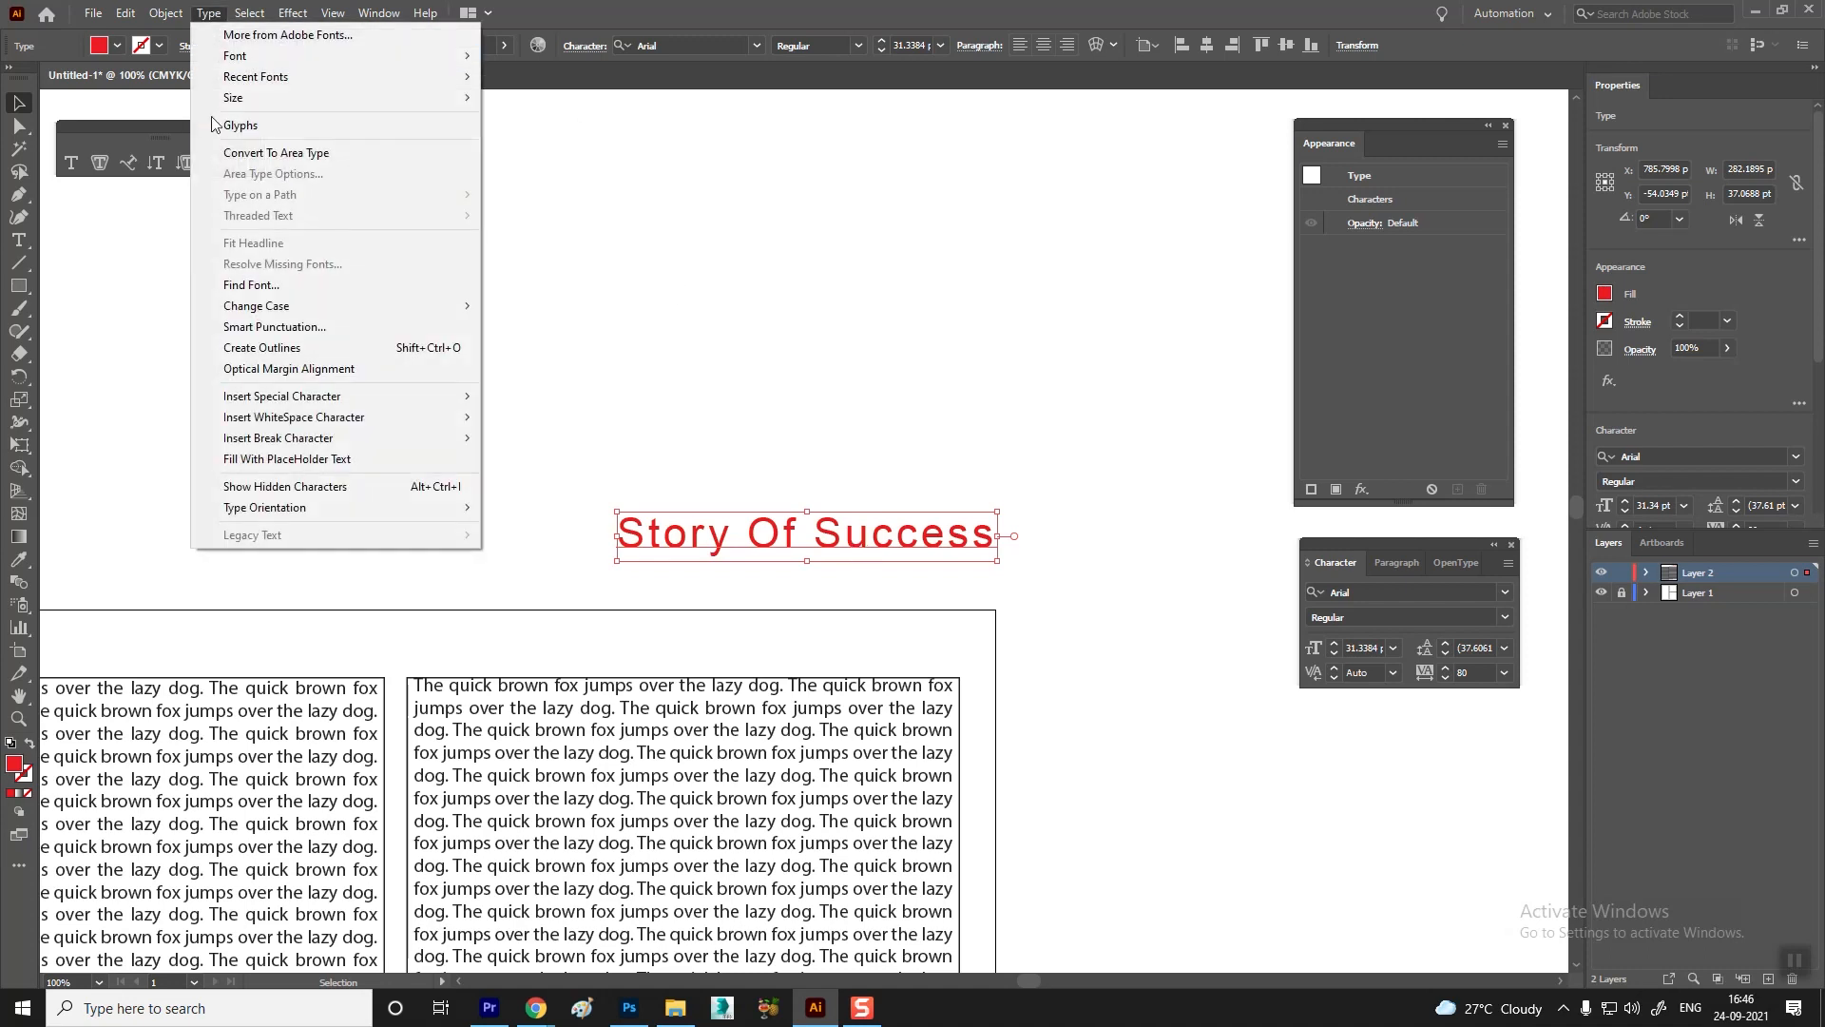
{"action": "mouse_move", "coordinate": [243, 309]}
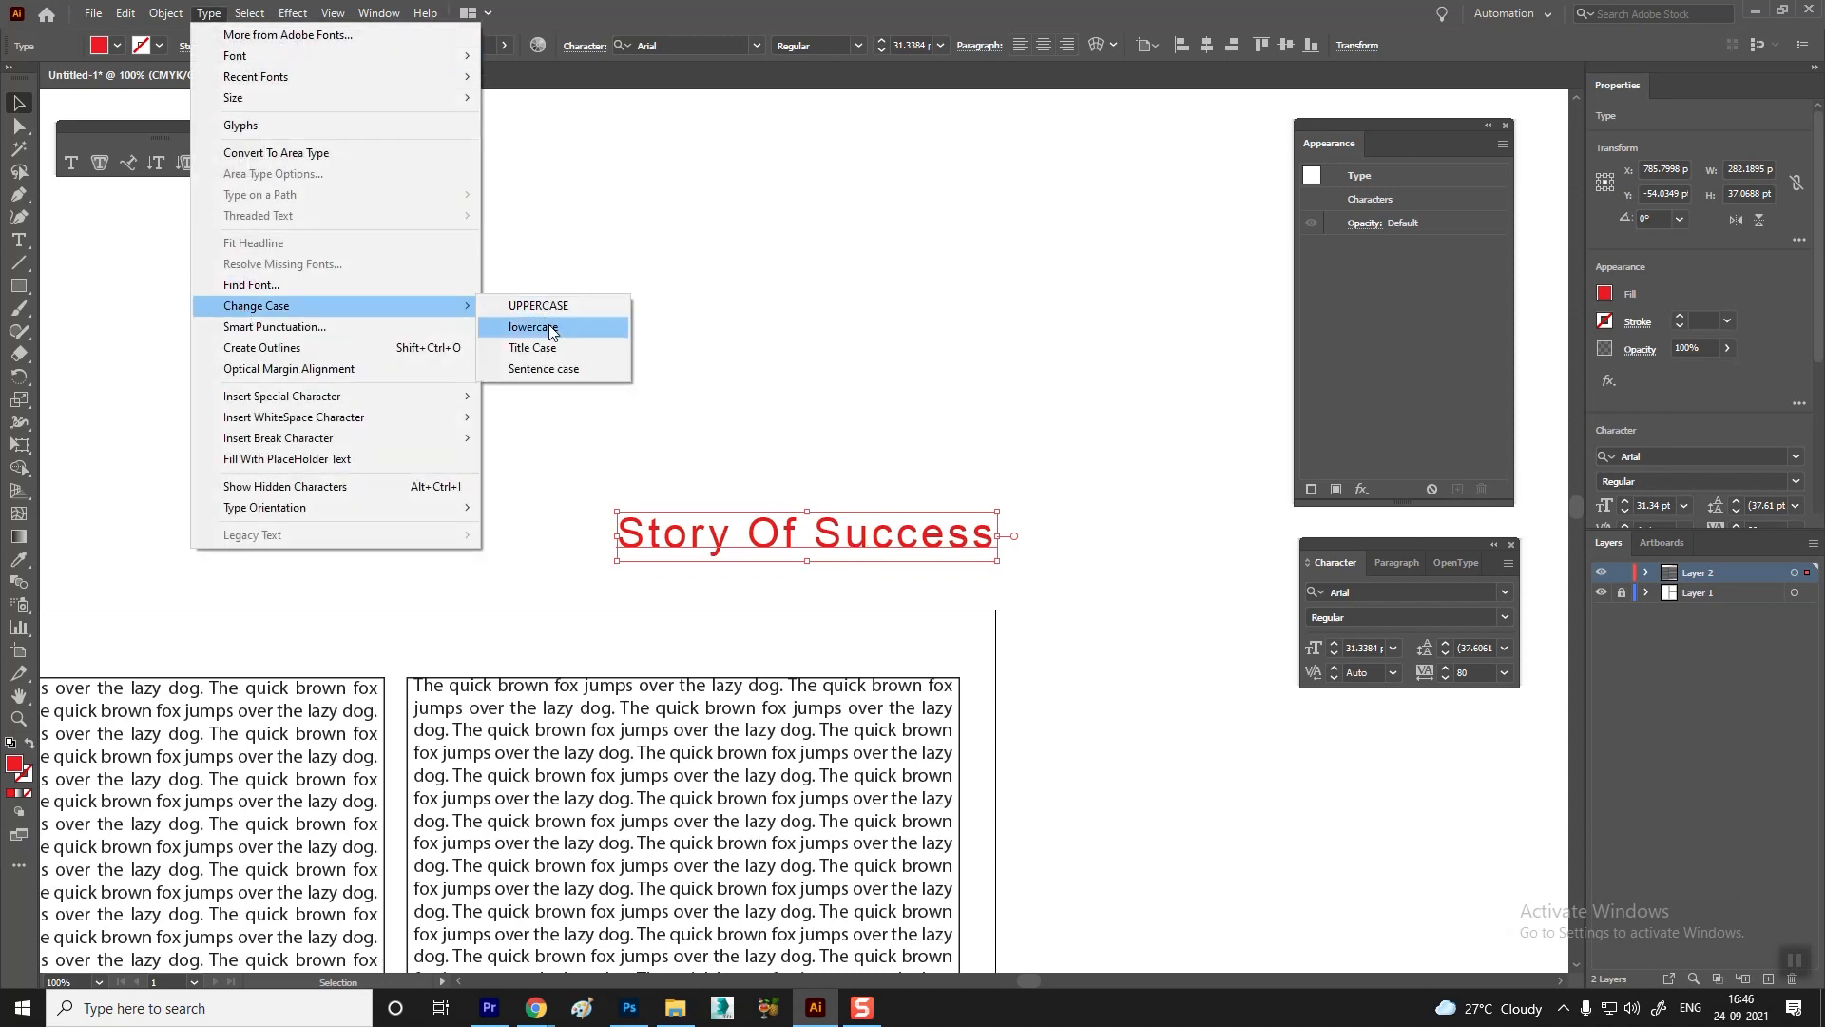
{"action": "left_click", "coordinate": [549, 373]}
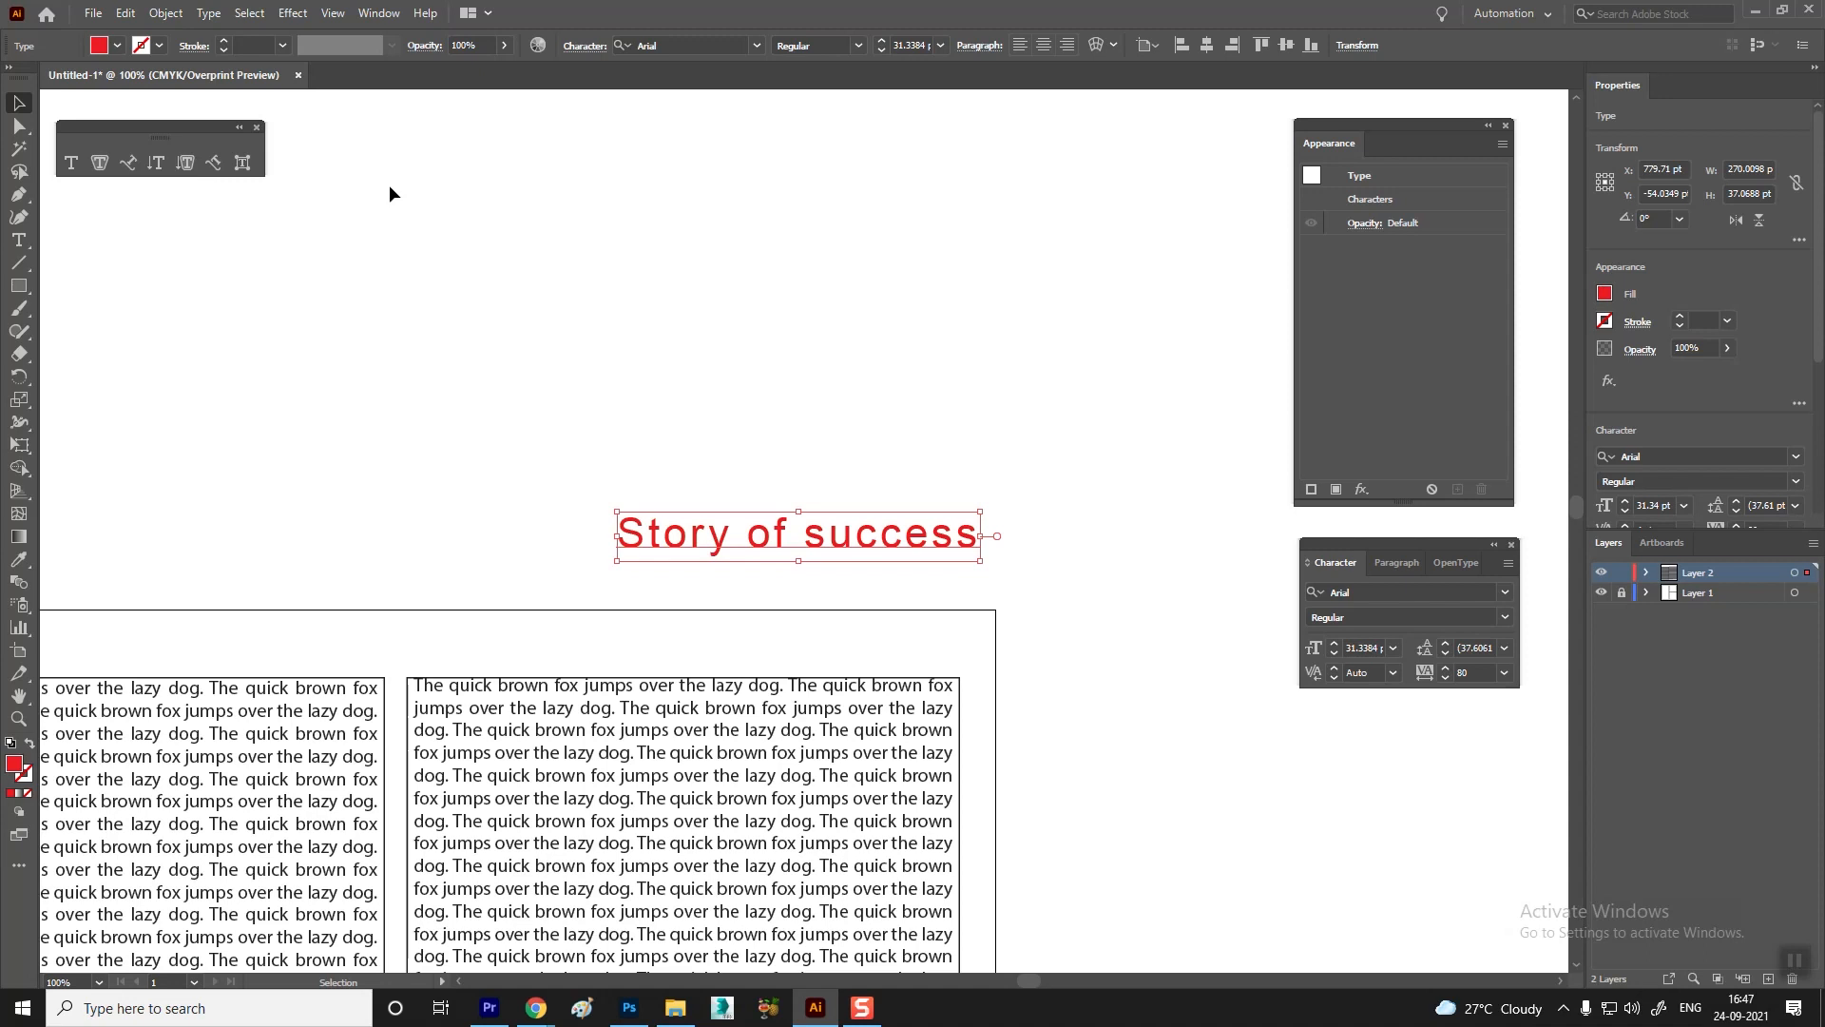
{"action": "left_click", "coordinate": [208, 13]}
{"action": "mouse_move", "coordinate": [264, 308]}
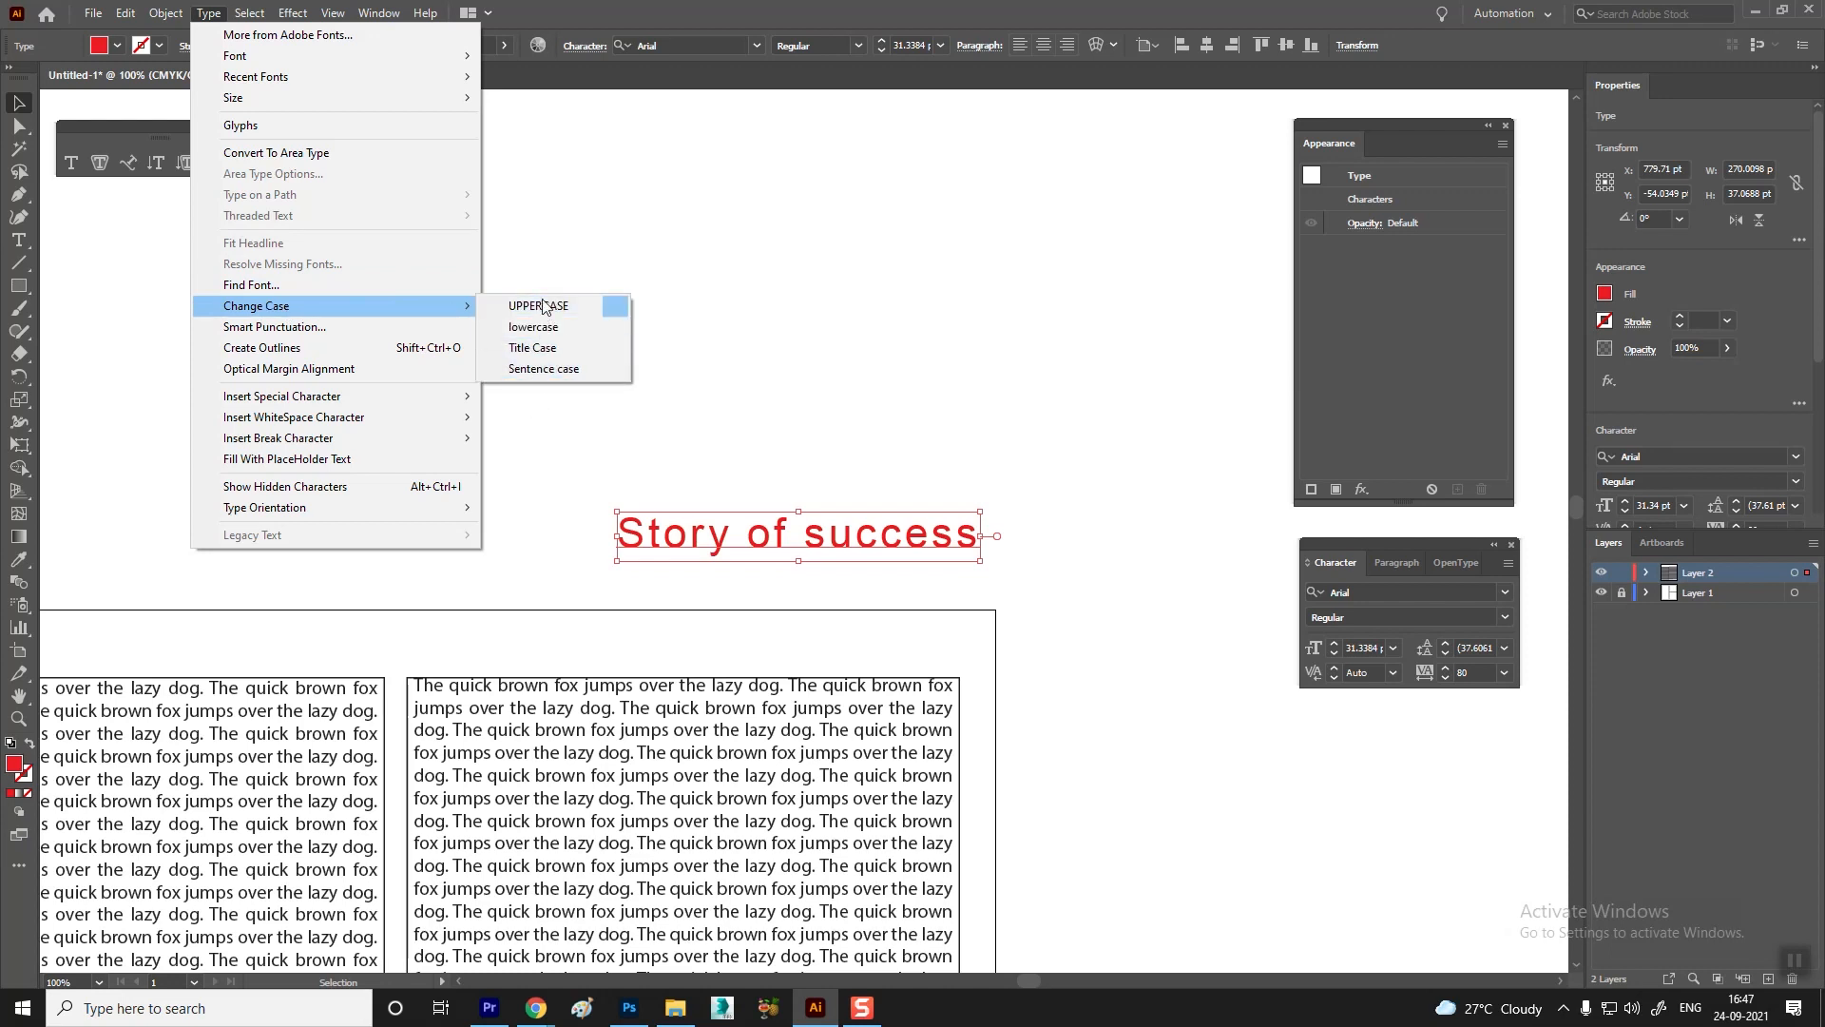
{"action": "left_click", "coordinate": [749, 7]}
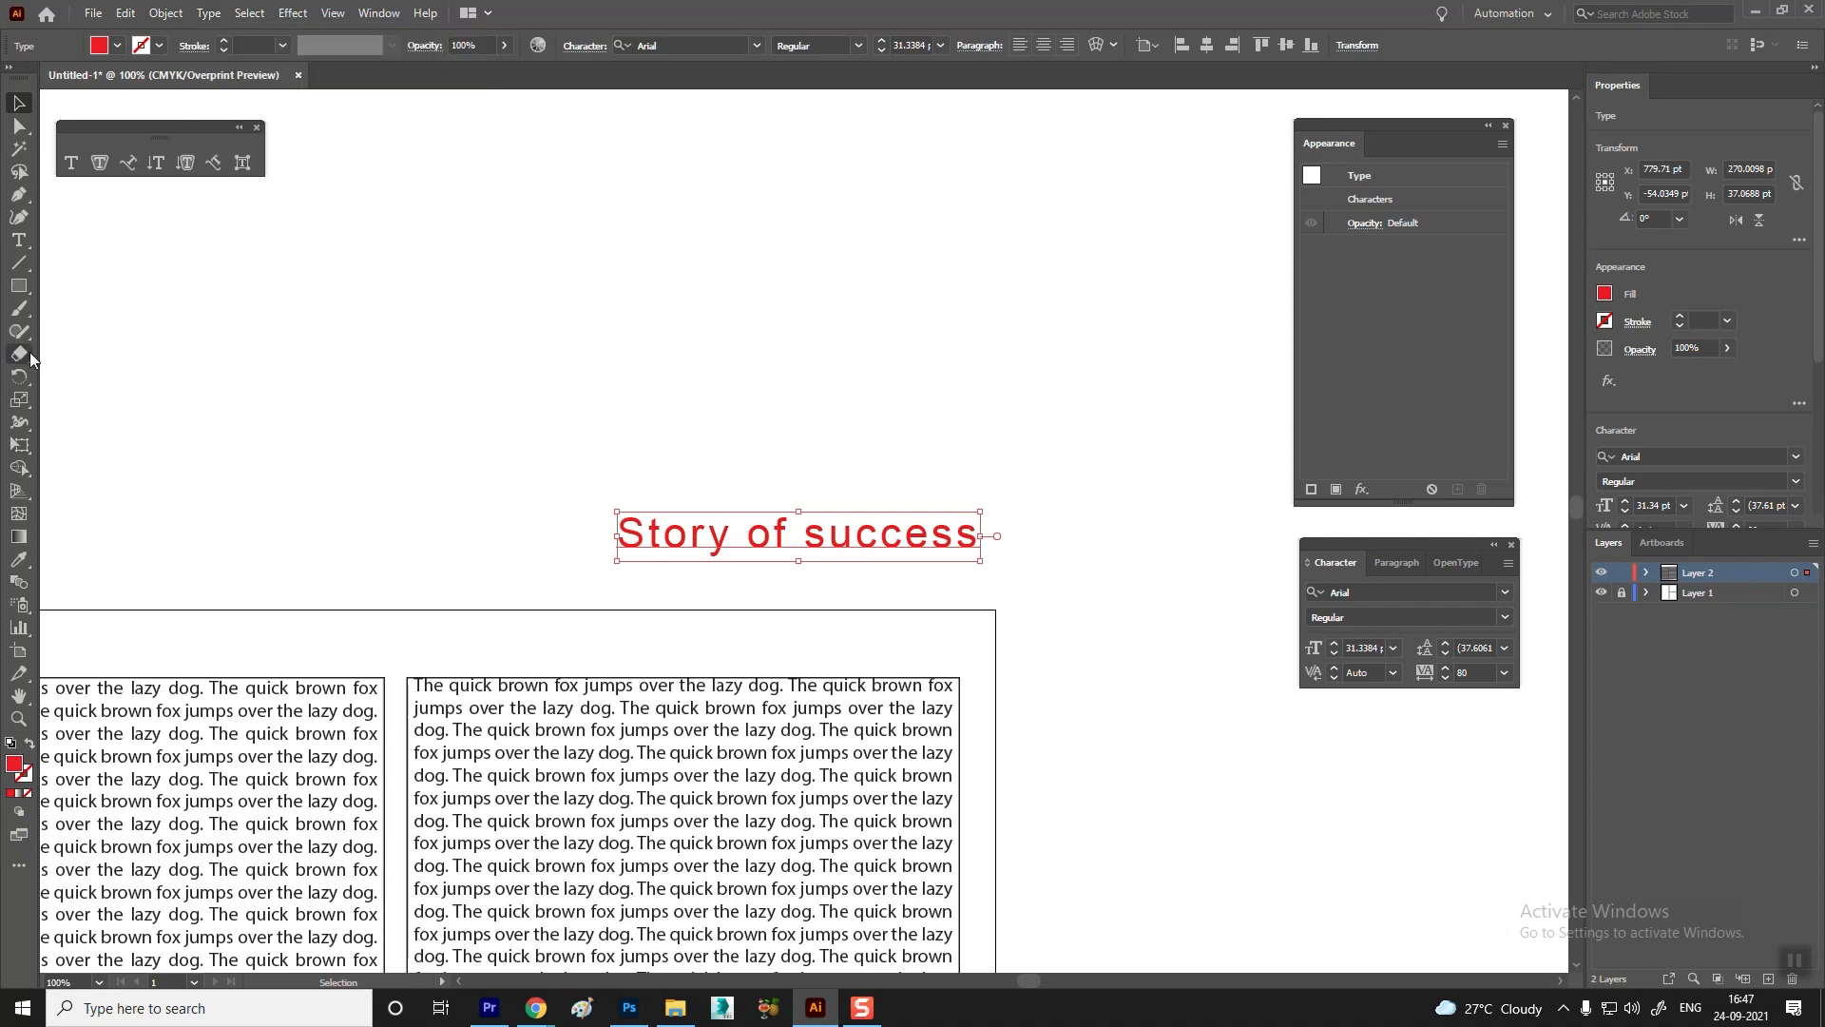
Add a new point text line reading "sTUDENT OF mAAC" in the empty area above the red heading
{"action": "left_click", "coordinate": [18, 241]}
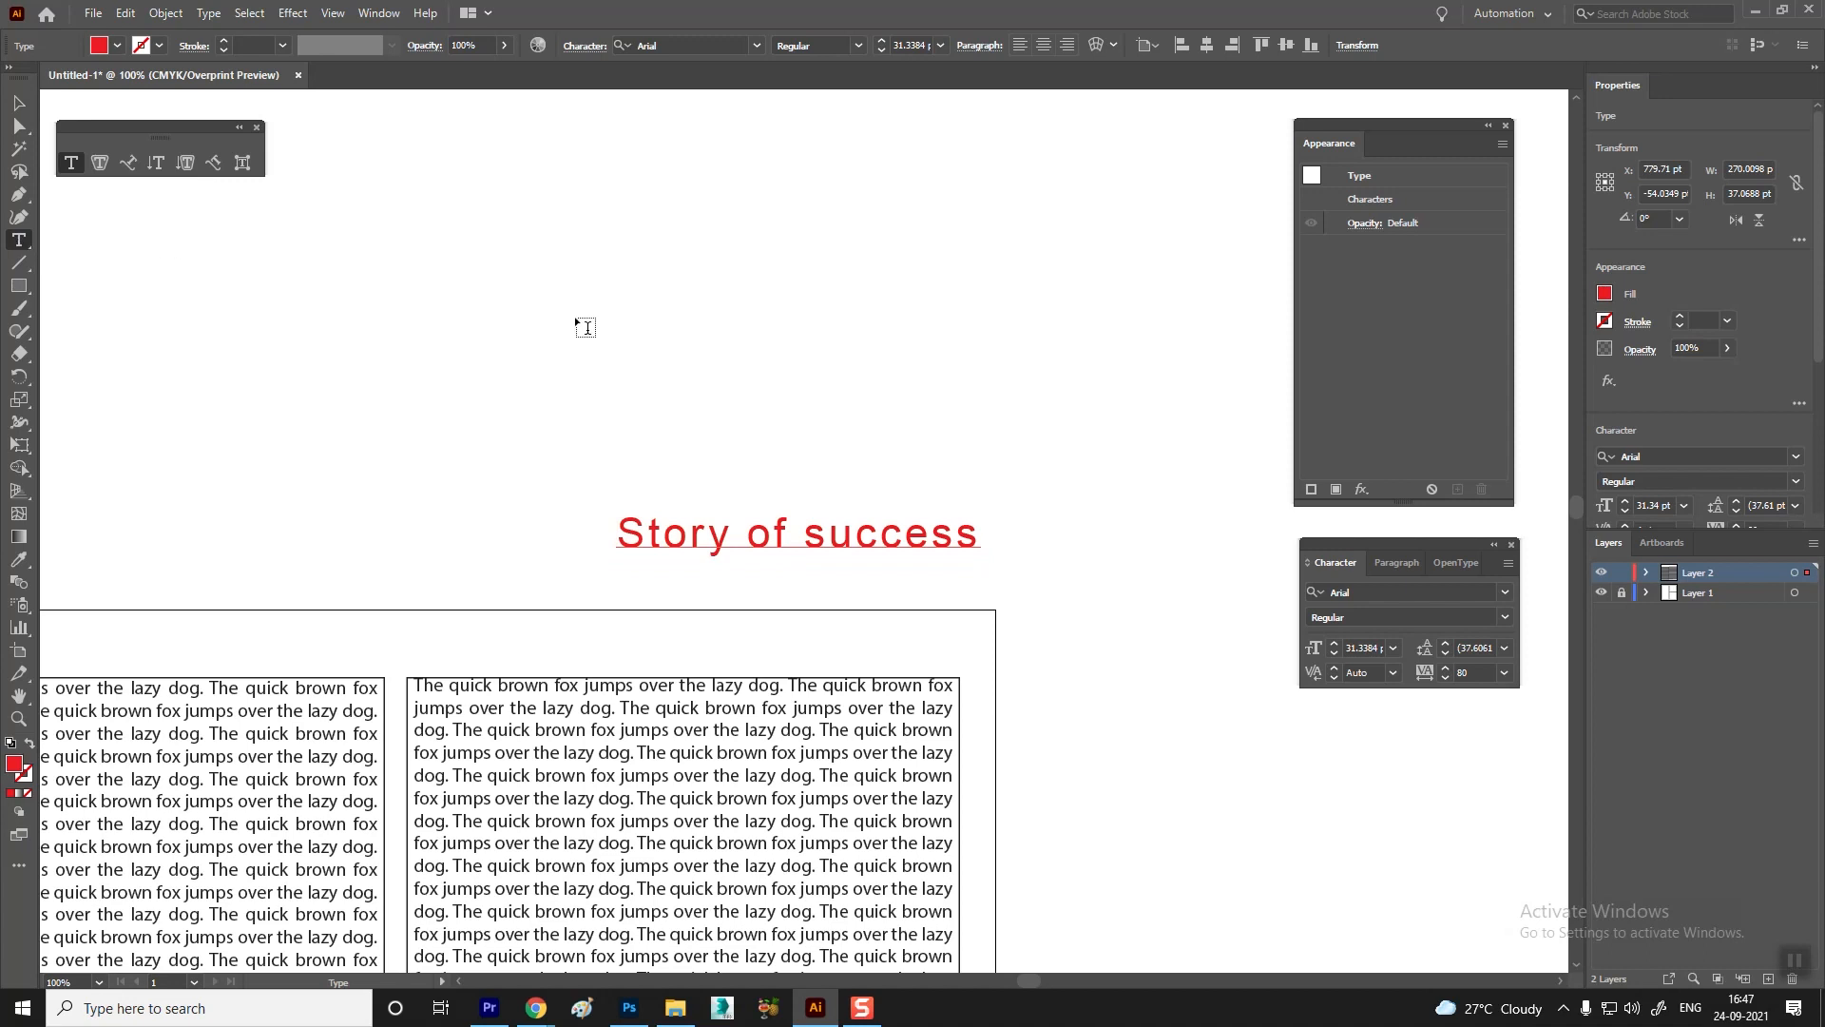
{"action": "left_click", "coordinate": [649, 318]}
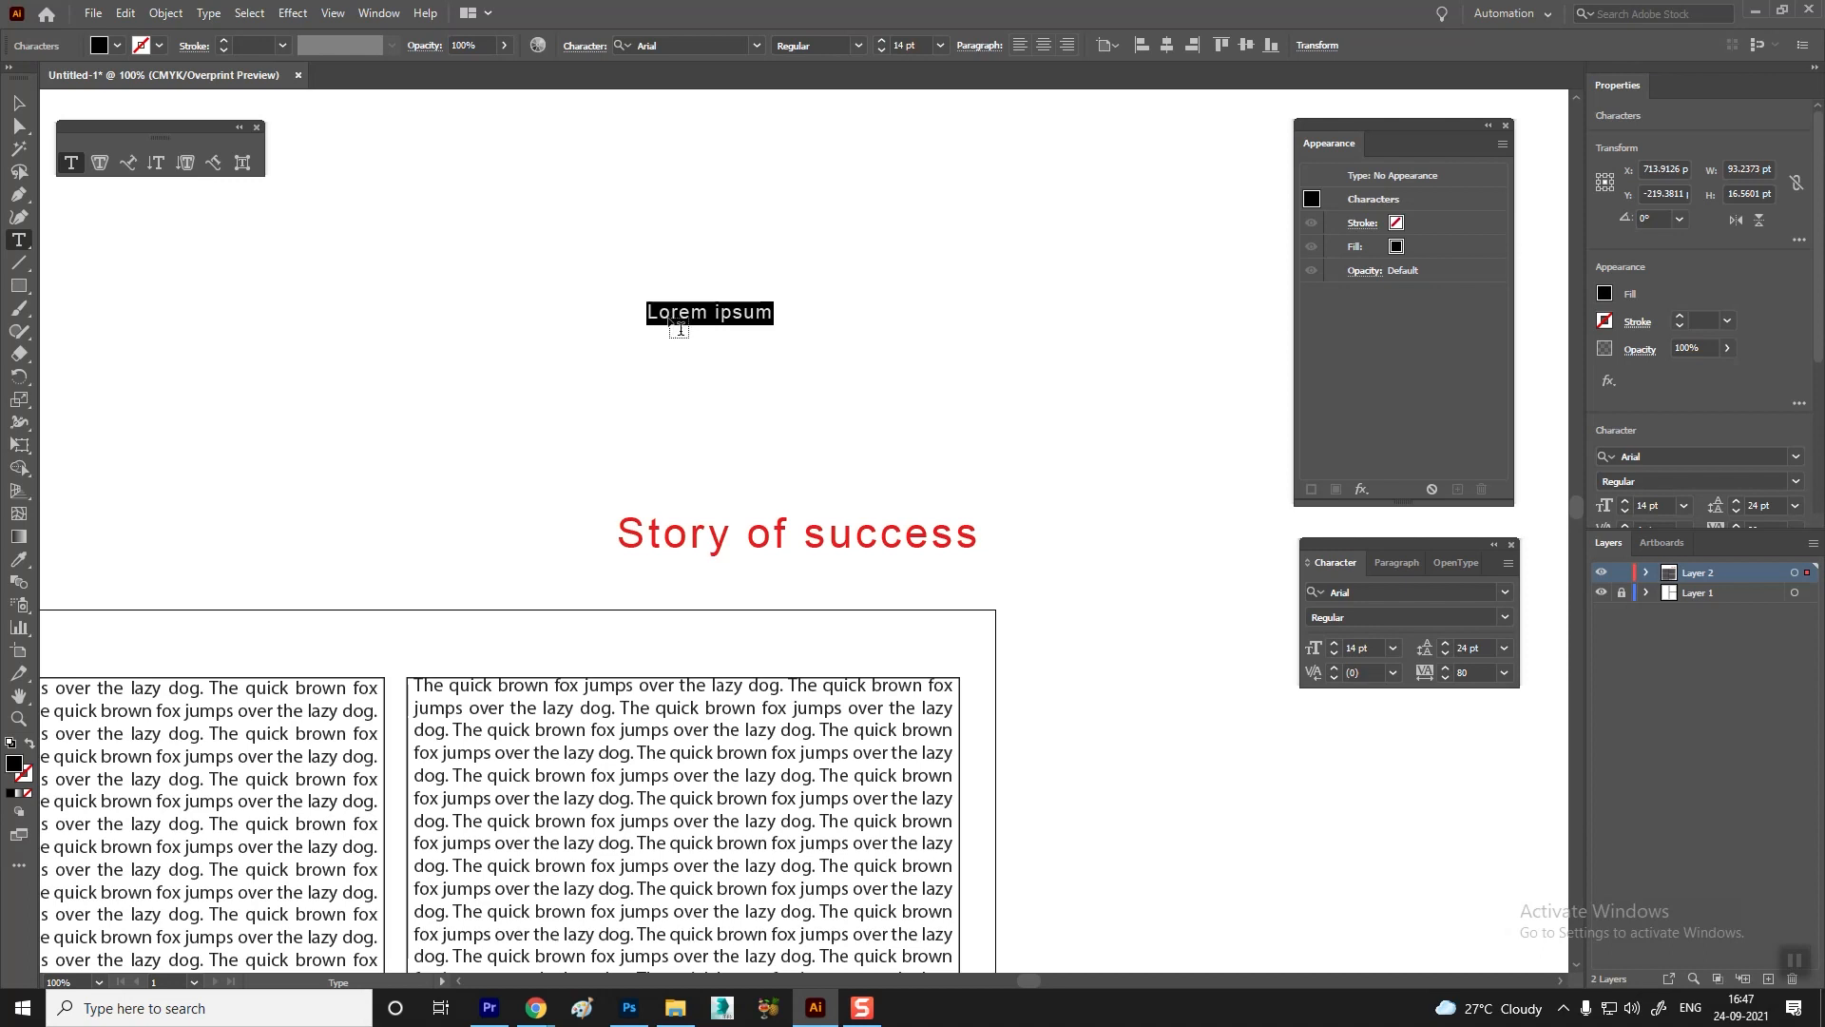
{"action": "type", "text": "sTUDENT"}
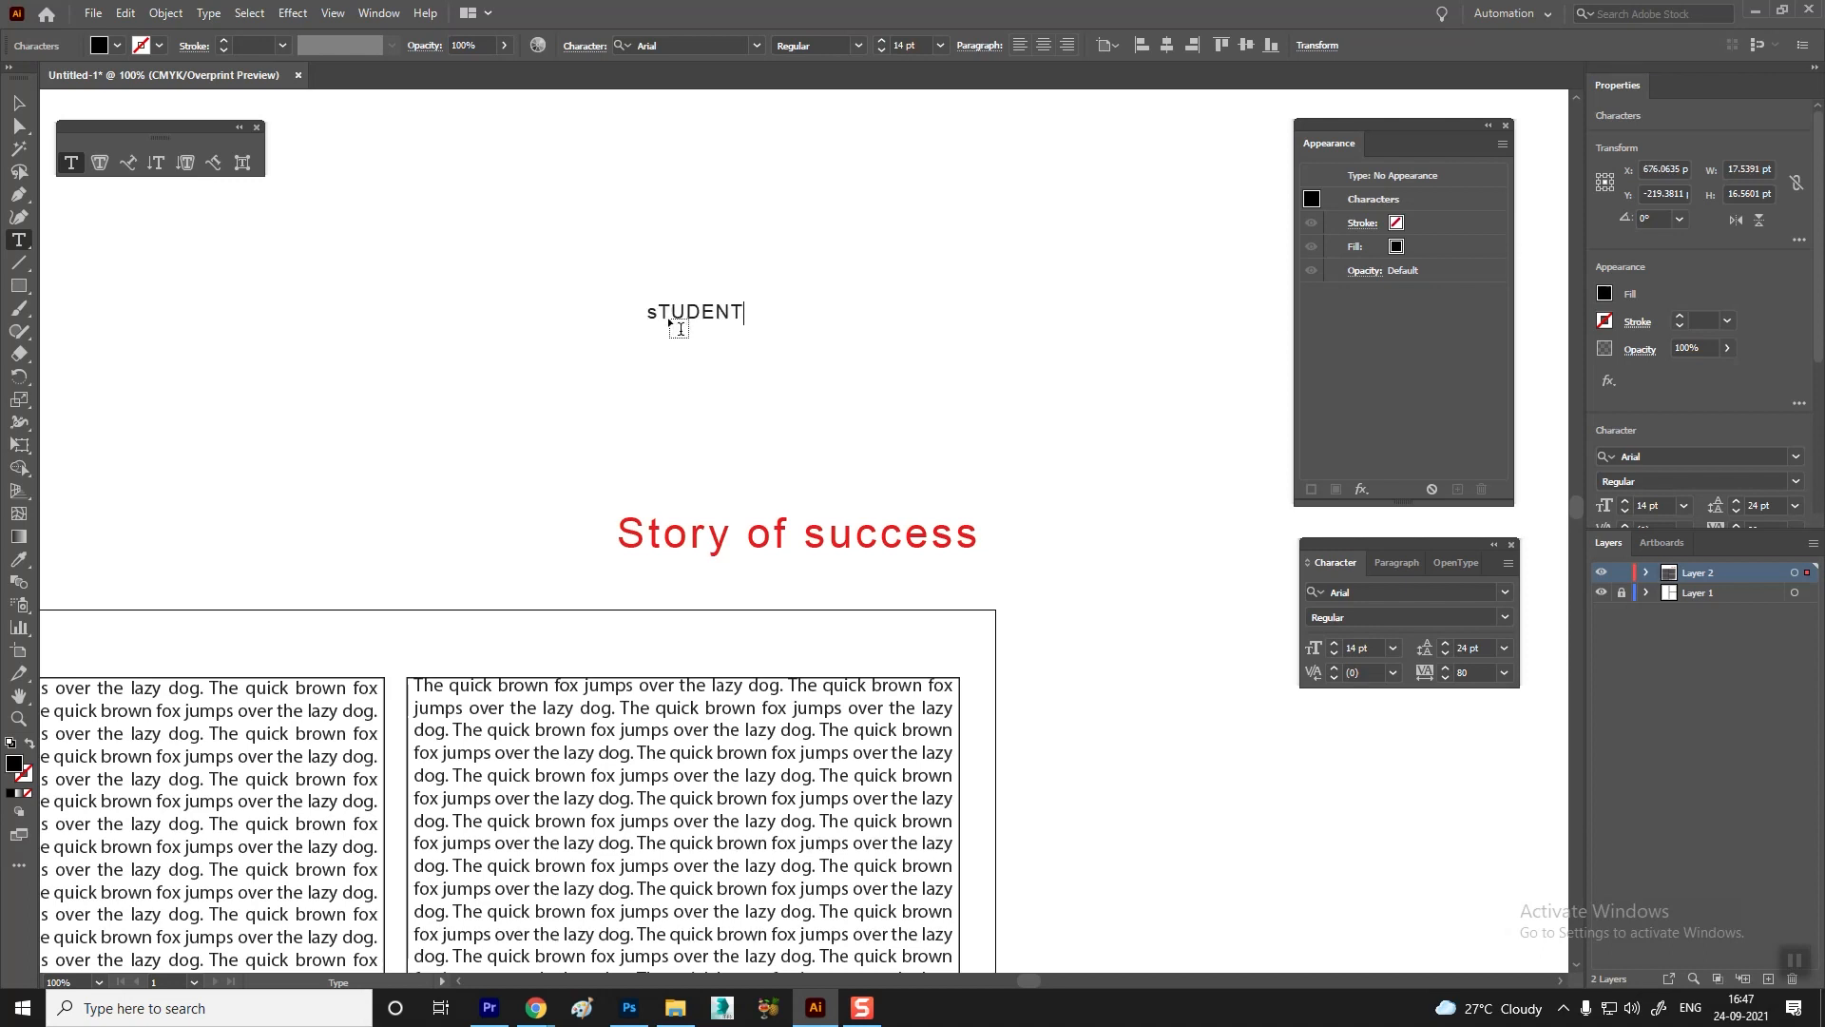
{"action": "type", "text": " OF mAAC"}
Change the case of the whole "sTUDENT OF mAAC" line to Title Case
{"action": "left_click_drag", "start_coordinate": [647, 313], "coordinate": [888, 315]}
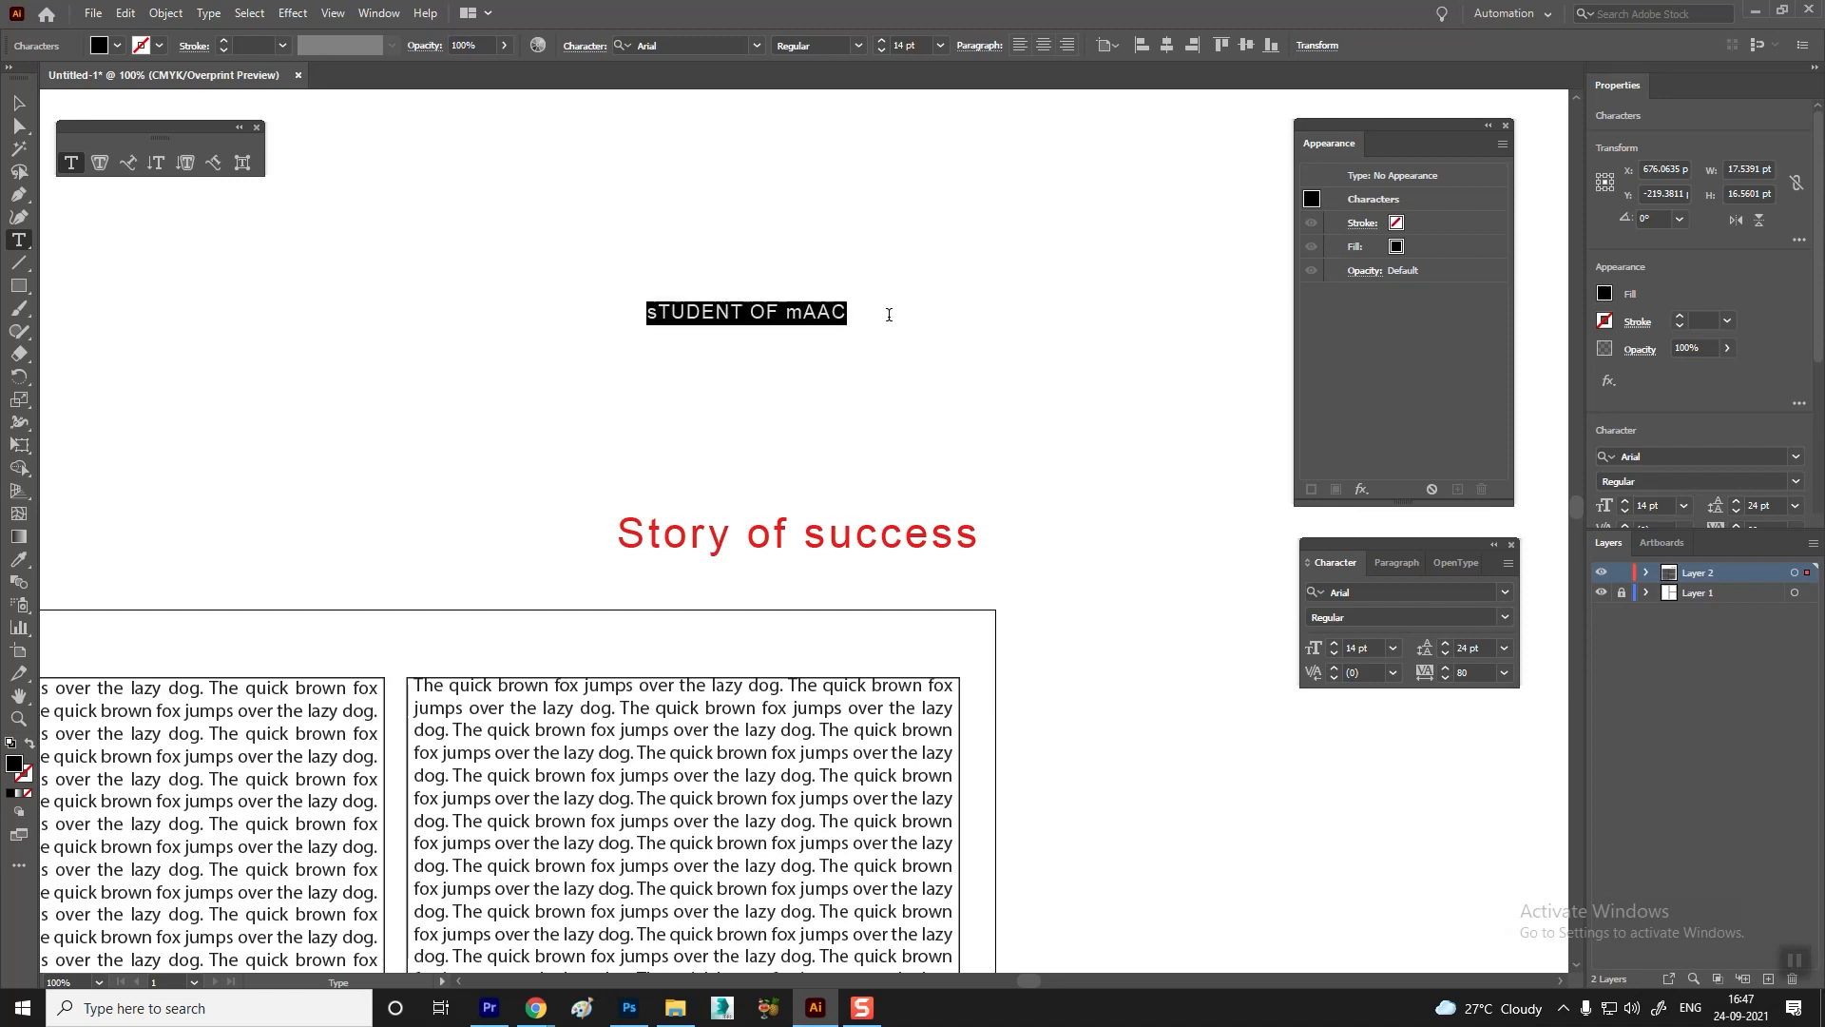
{"action": "left_click", "coordinate": [208, 13]}
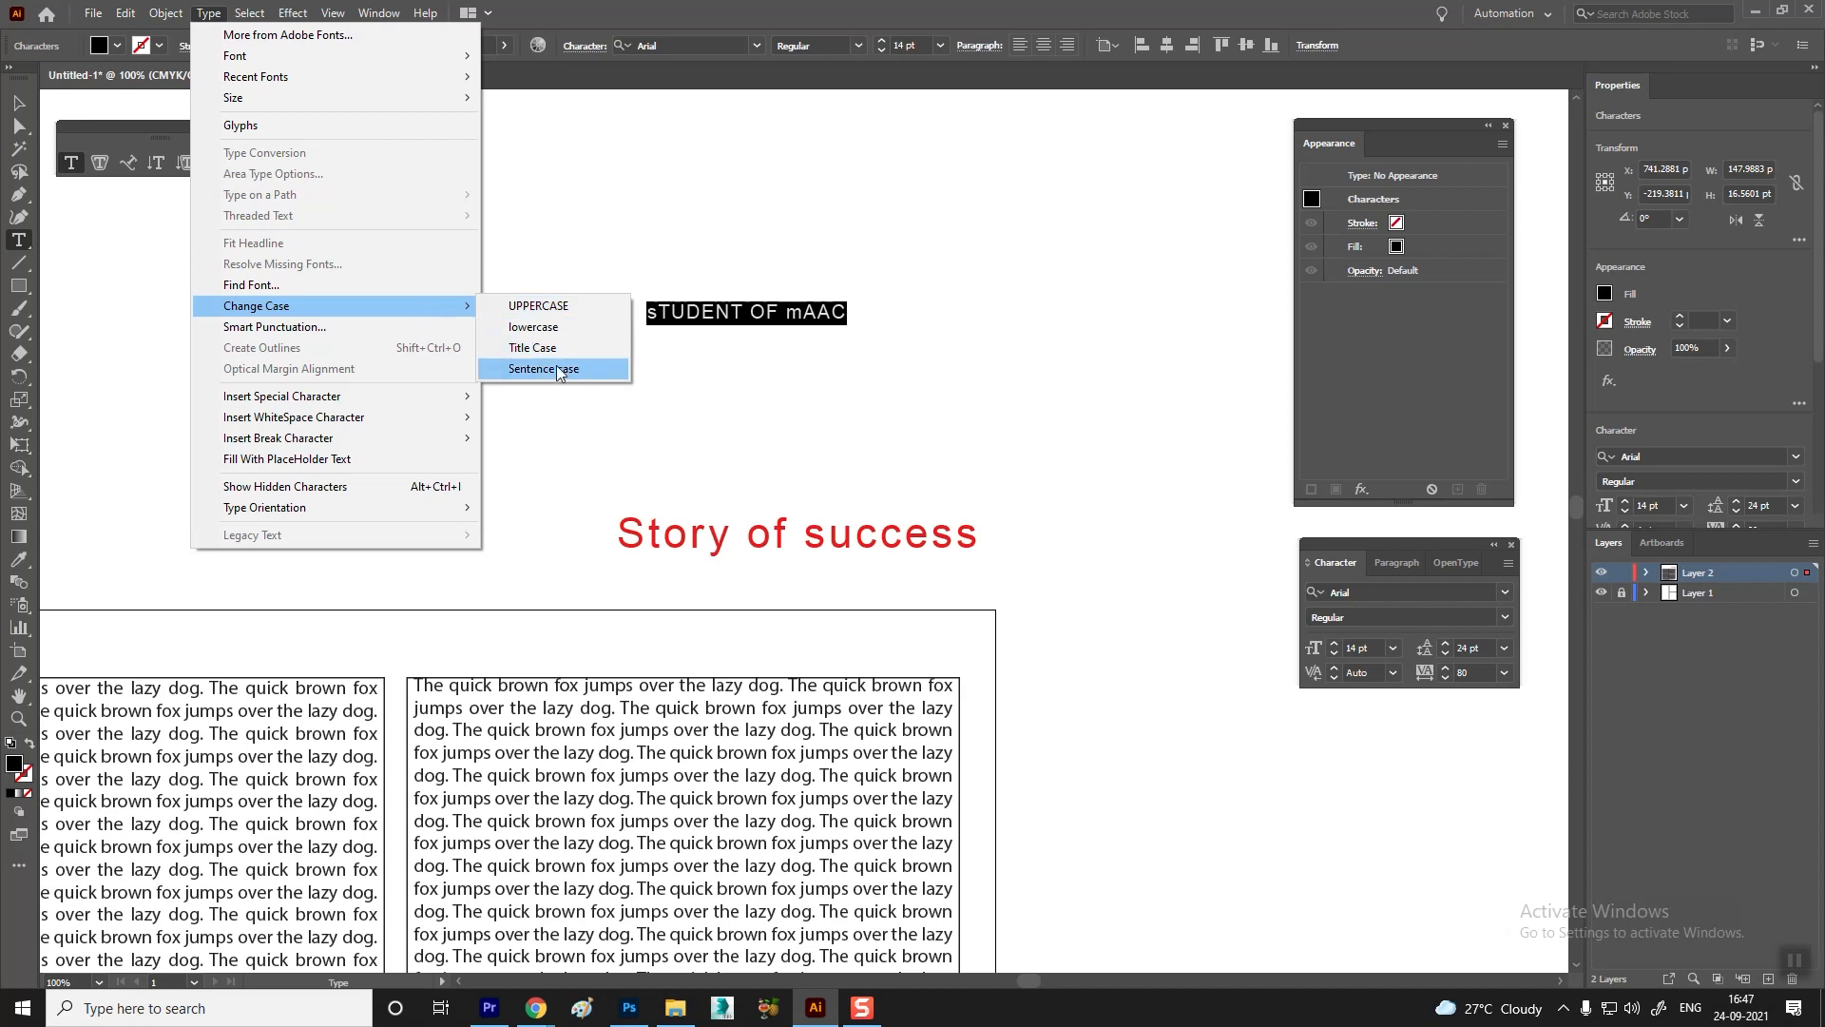
{"action": "left_click", "coordinate": [545, 347]}
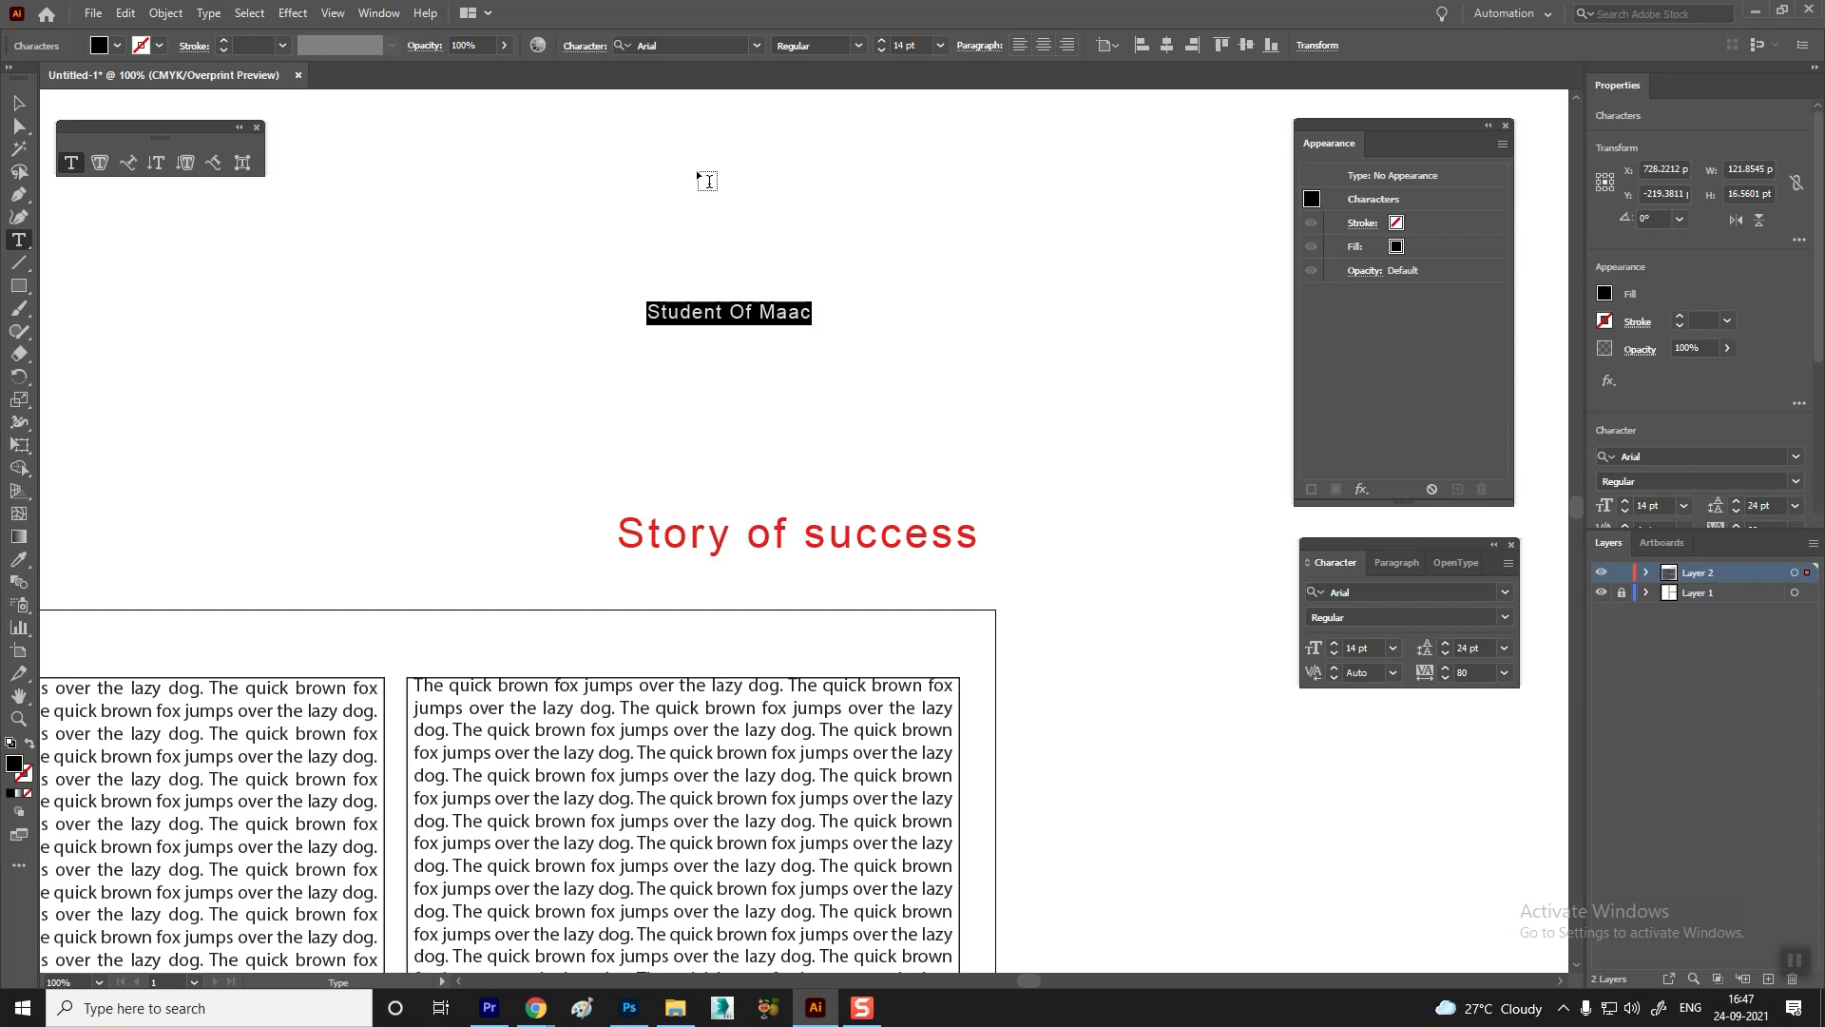
Try filling the red "Story of success" heading with placeholder text, and undo the fill
{"action": "left_click_drag", "start_coordinate": [618, 534], "coordinate": [994, 537]}
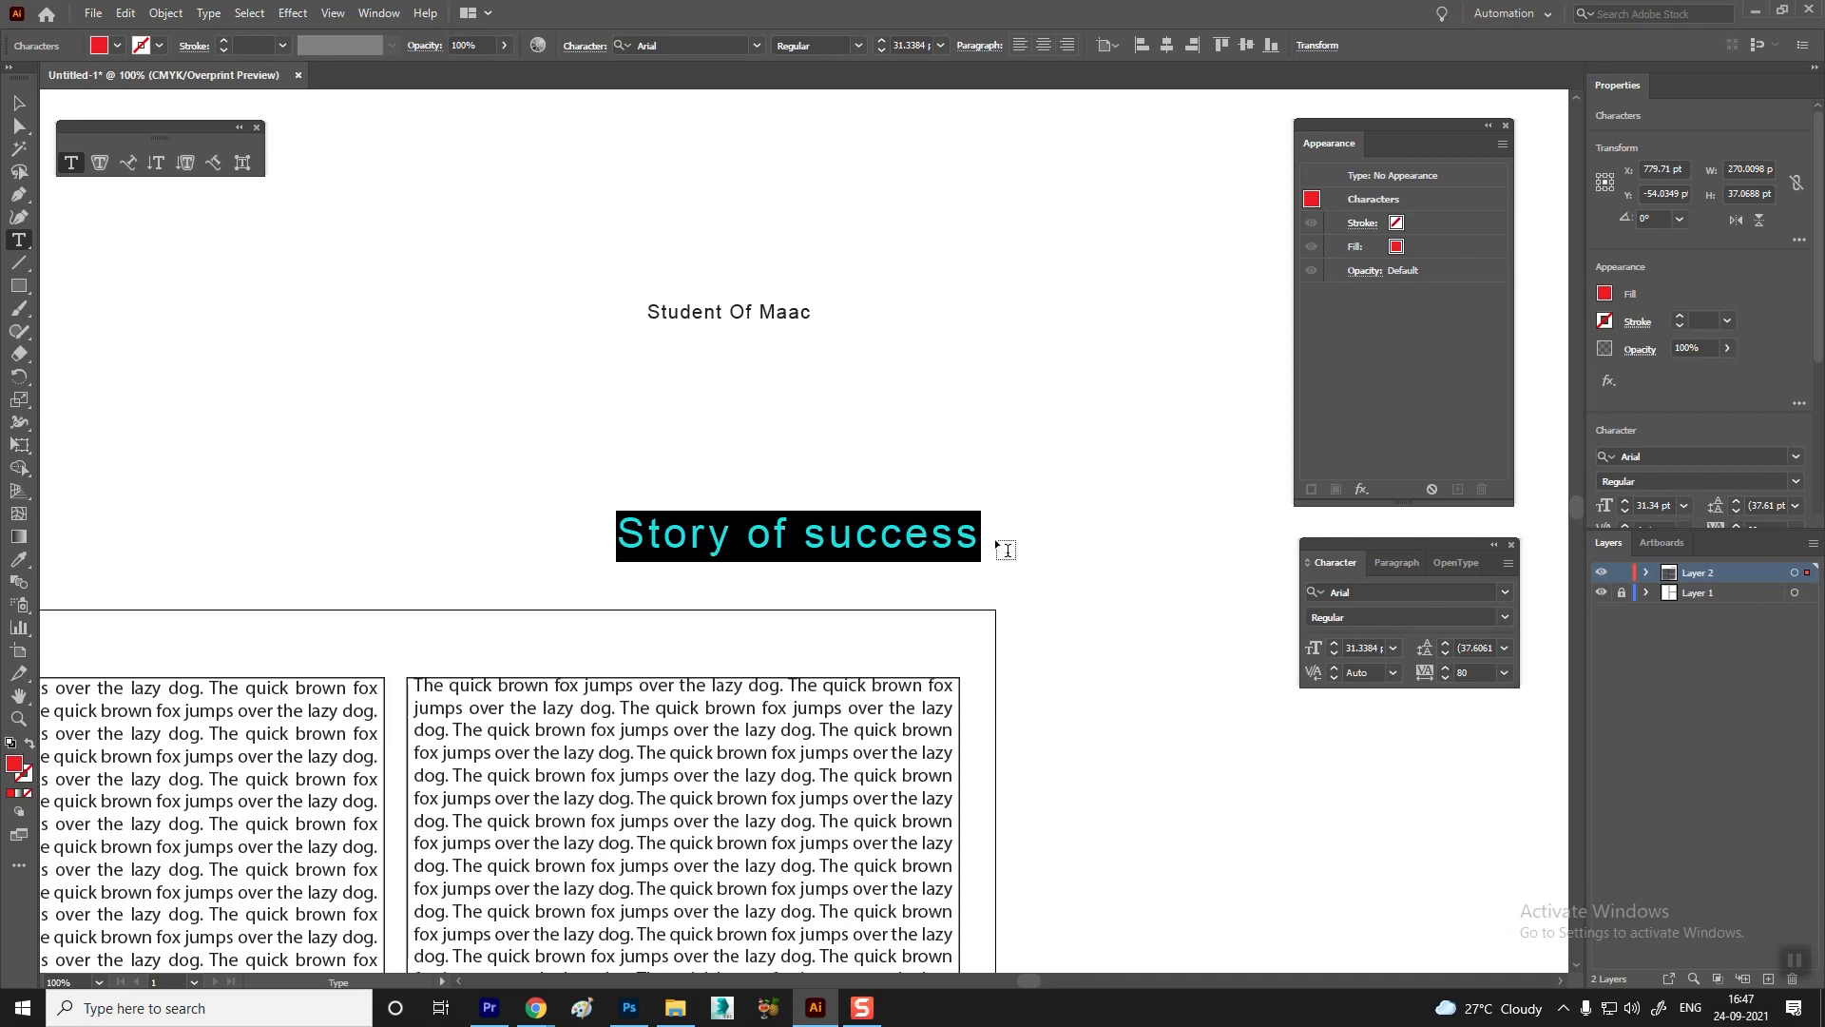
{"action": "left_click", "coordinate": [19, 105]}
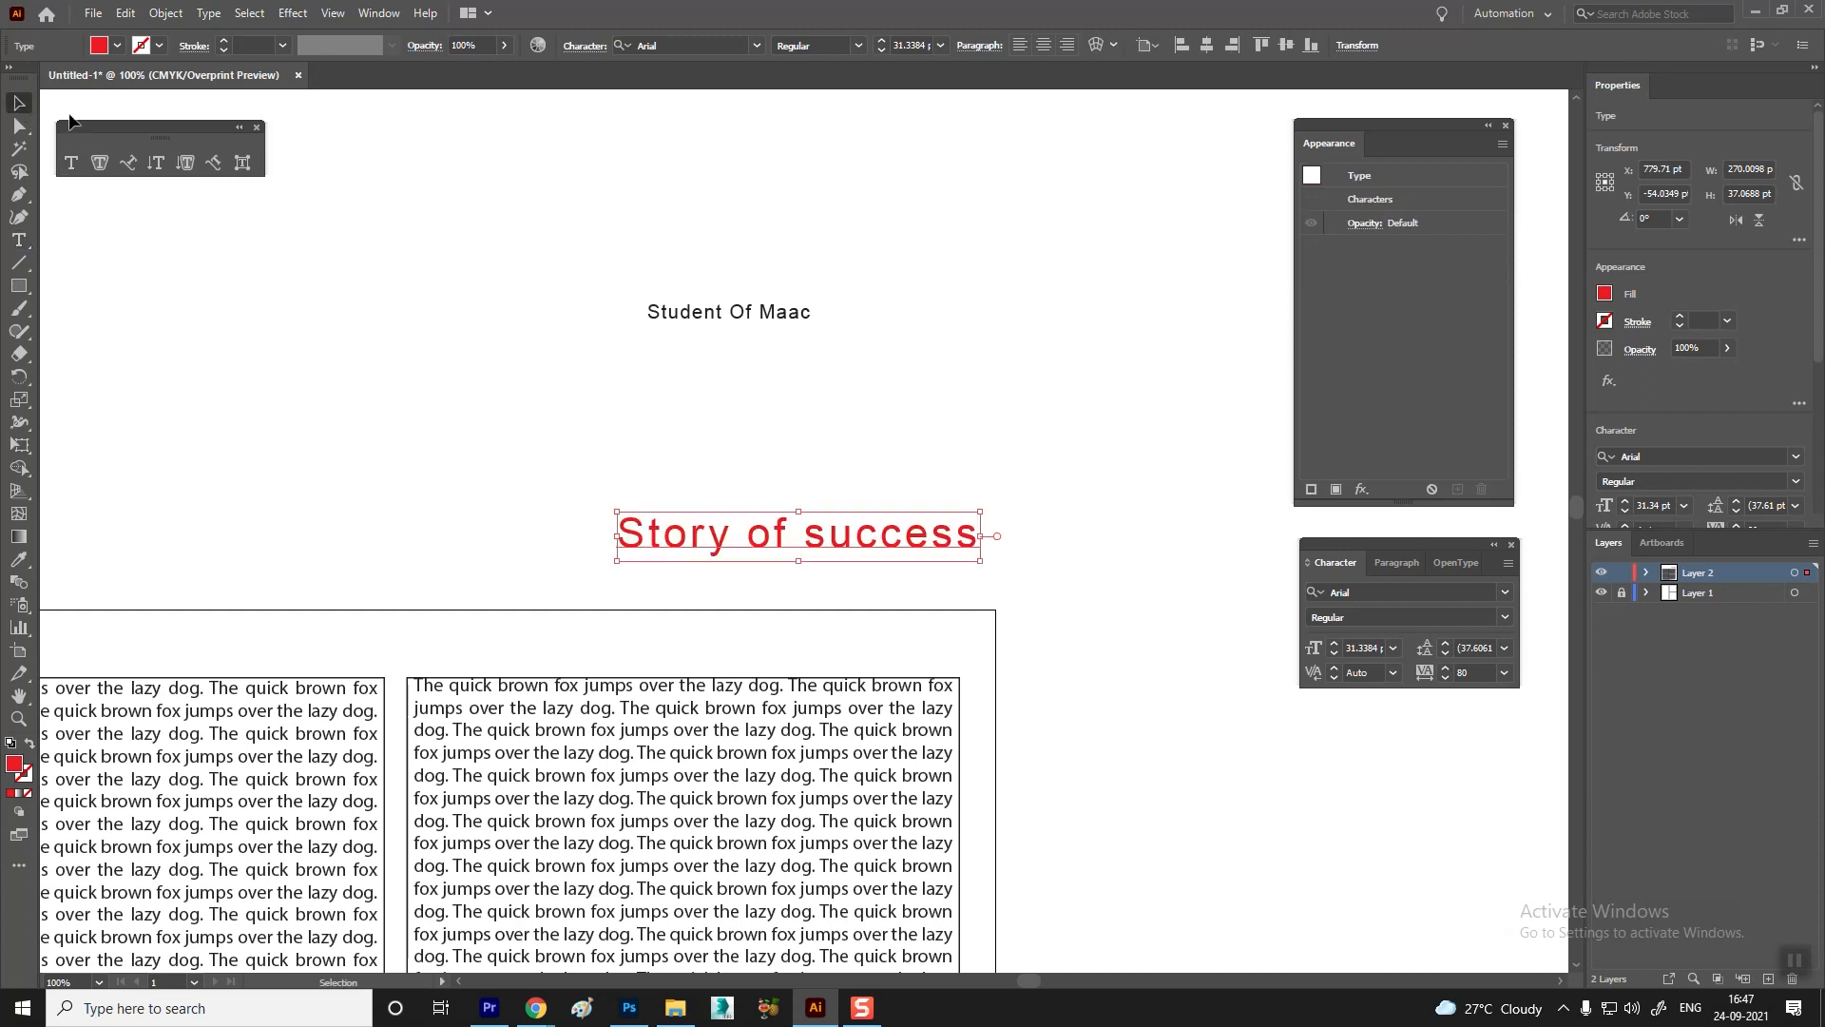
{"action": "left_click", "coordinate": [207, 13]}
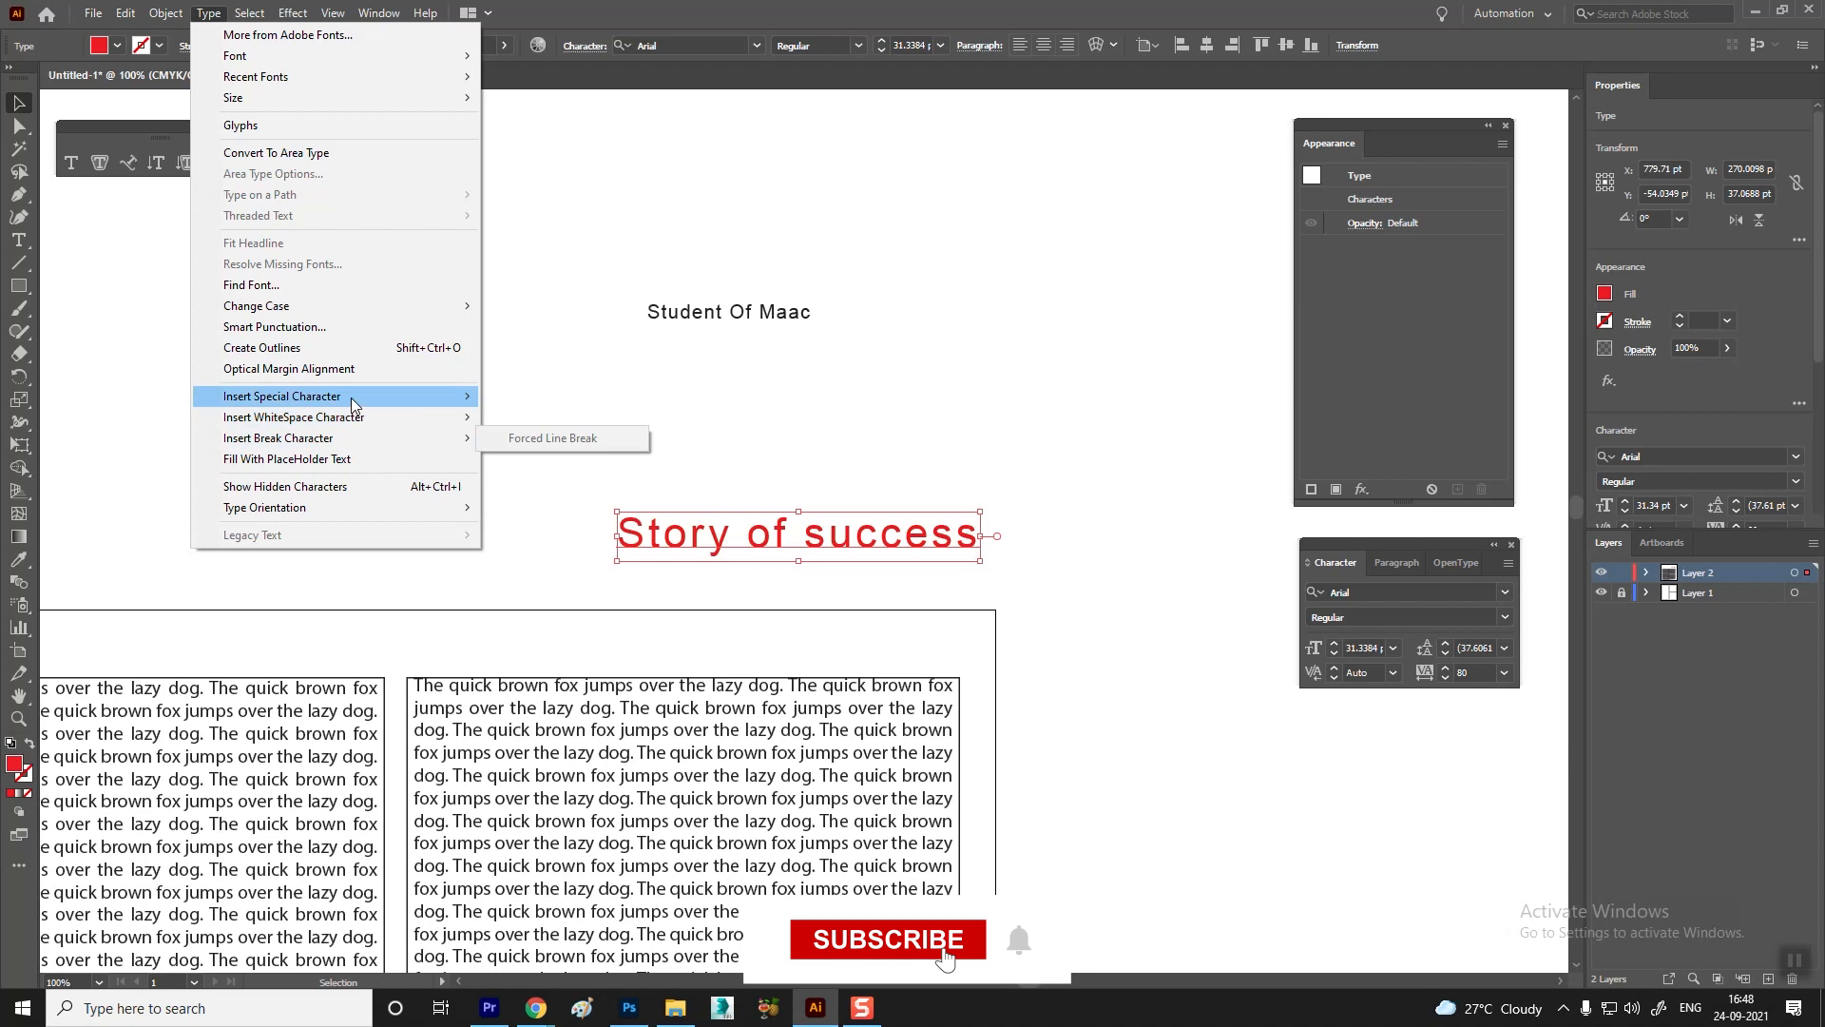
{"action": "left_click", "coordinate": [331, 463]}
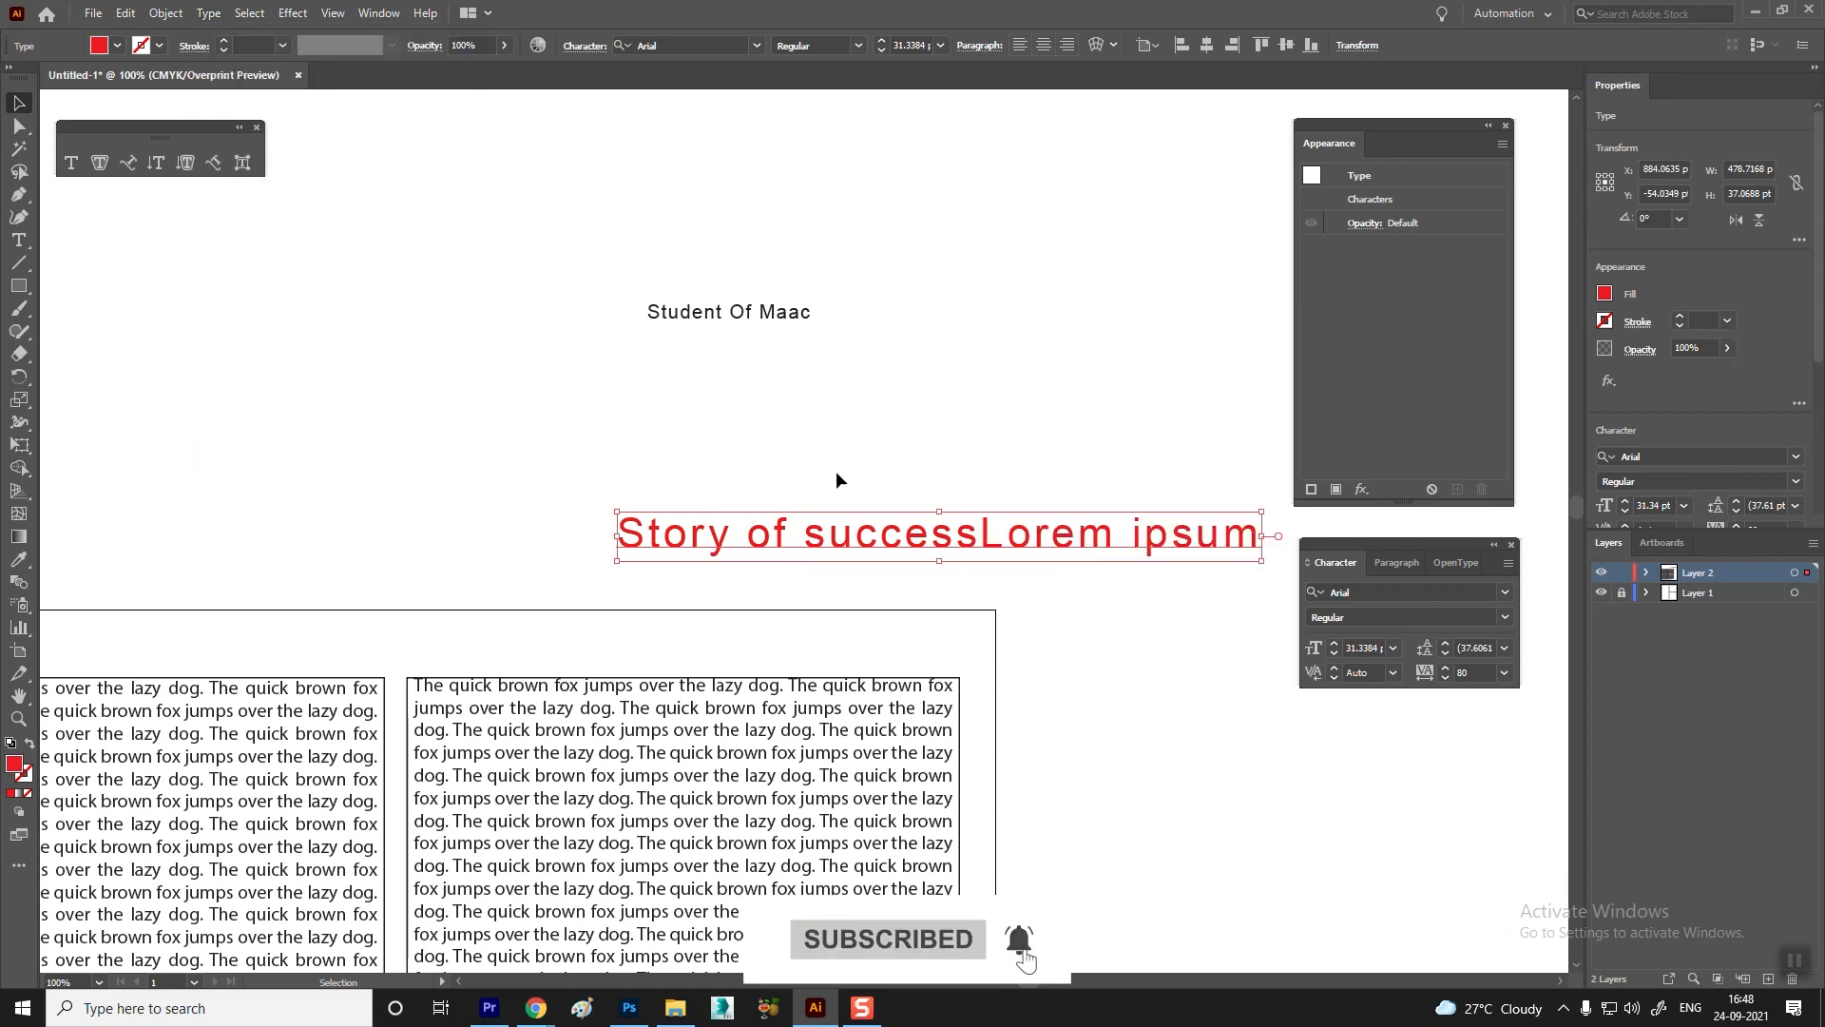
{"action": "key", "text": "ctrl+z"}
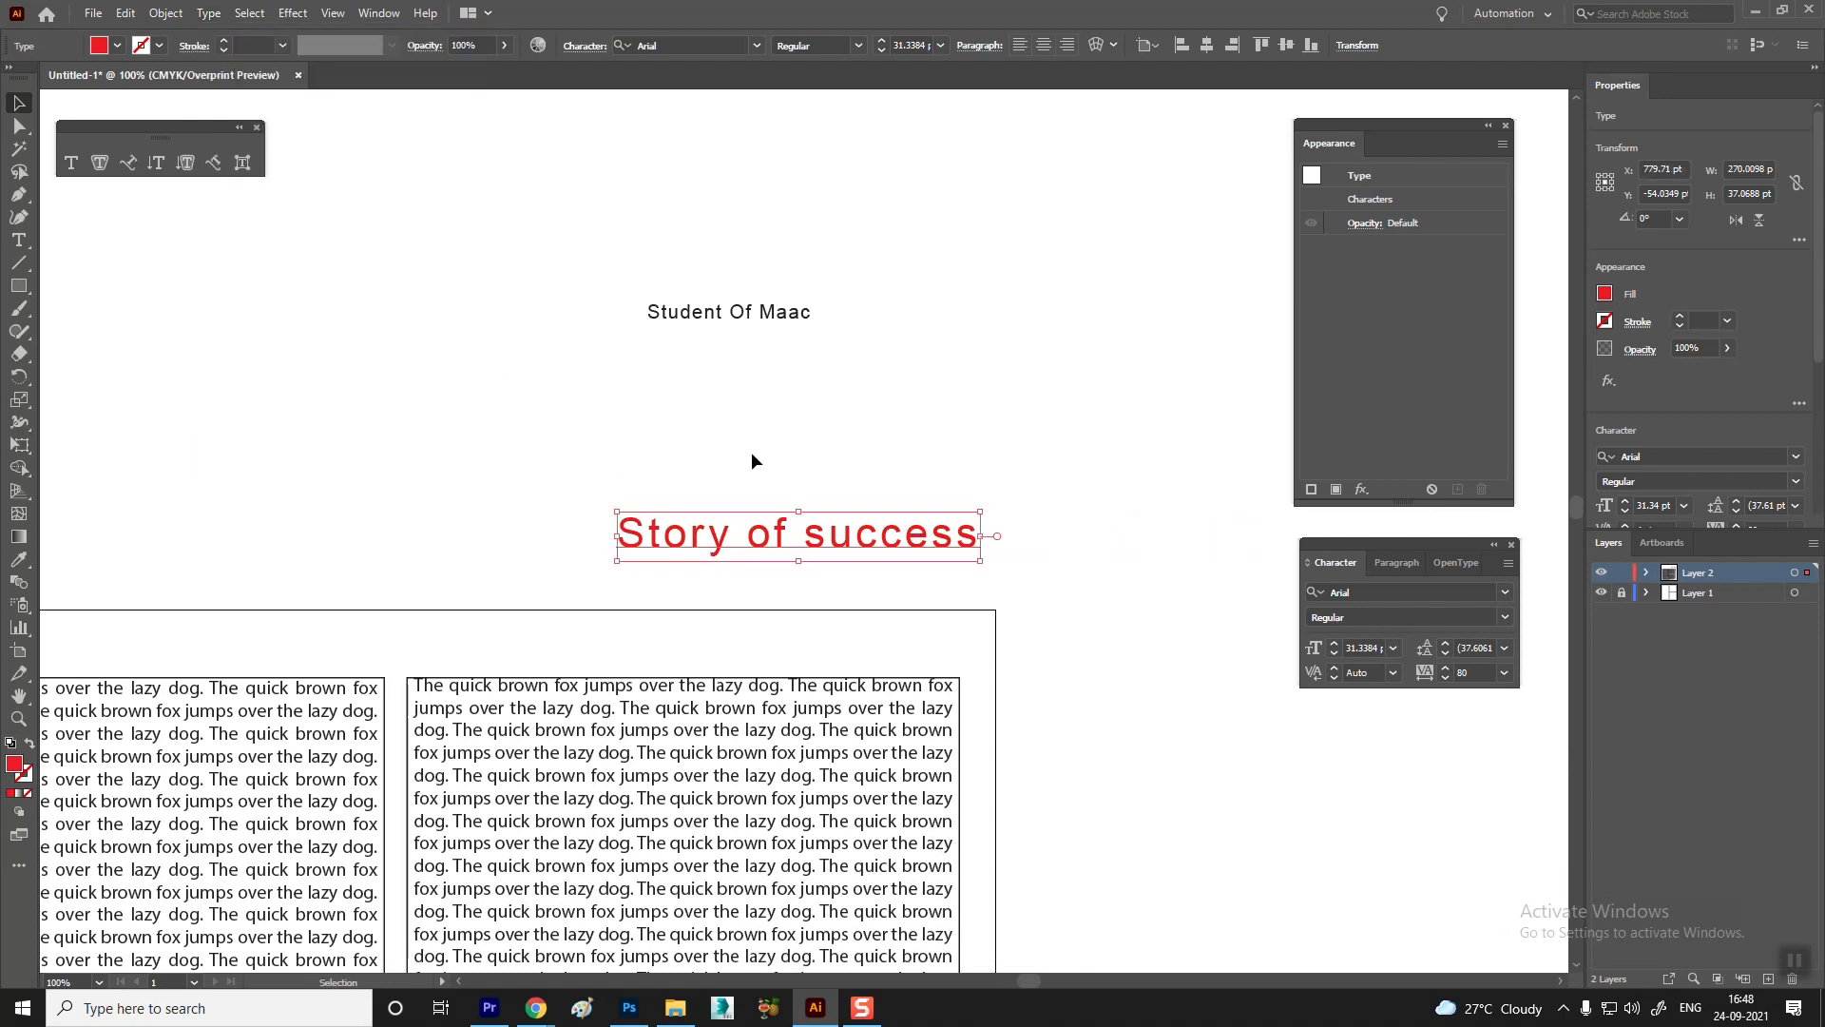
{"action": "left_click", "coordinate": [209, 13]}
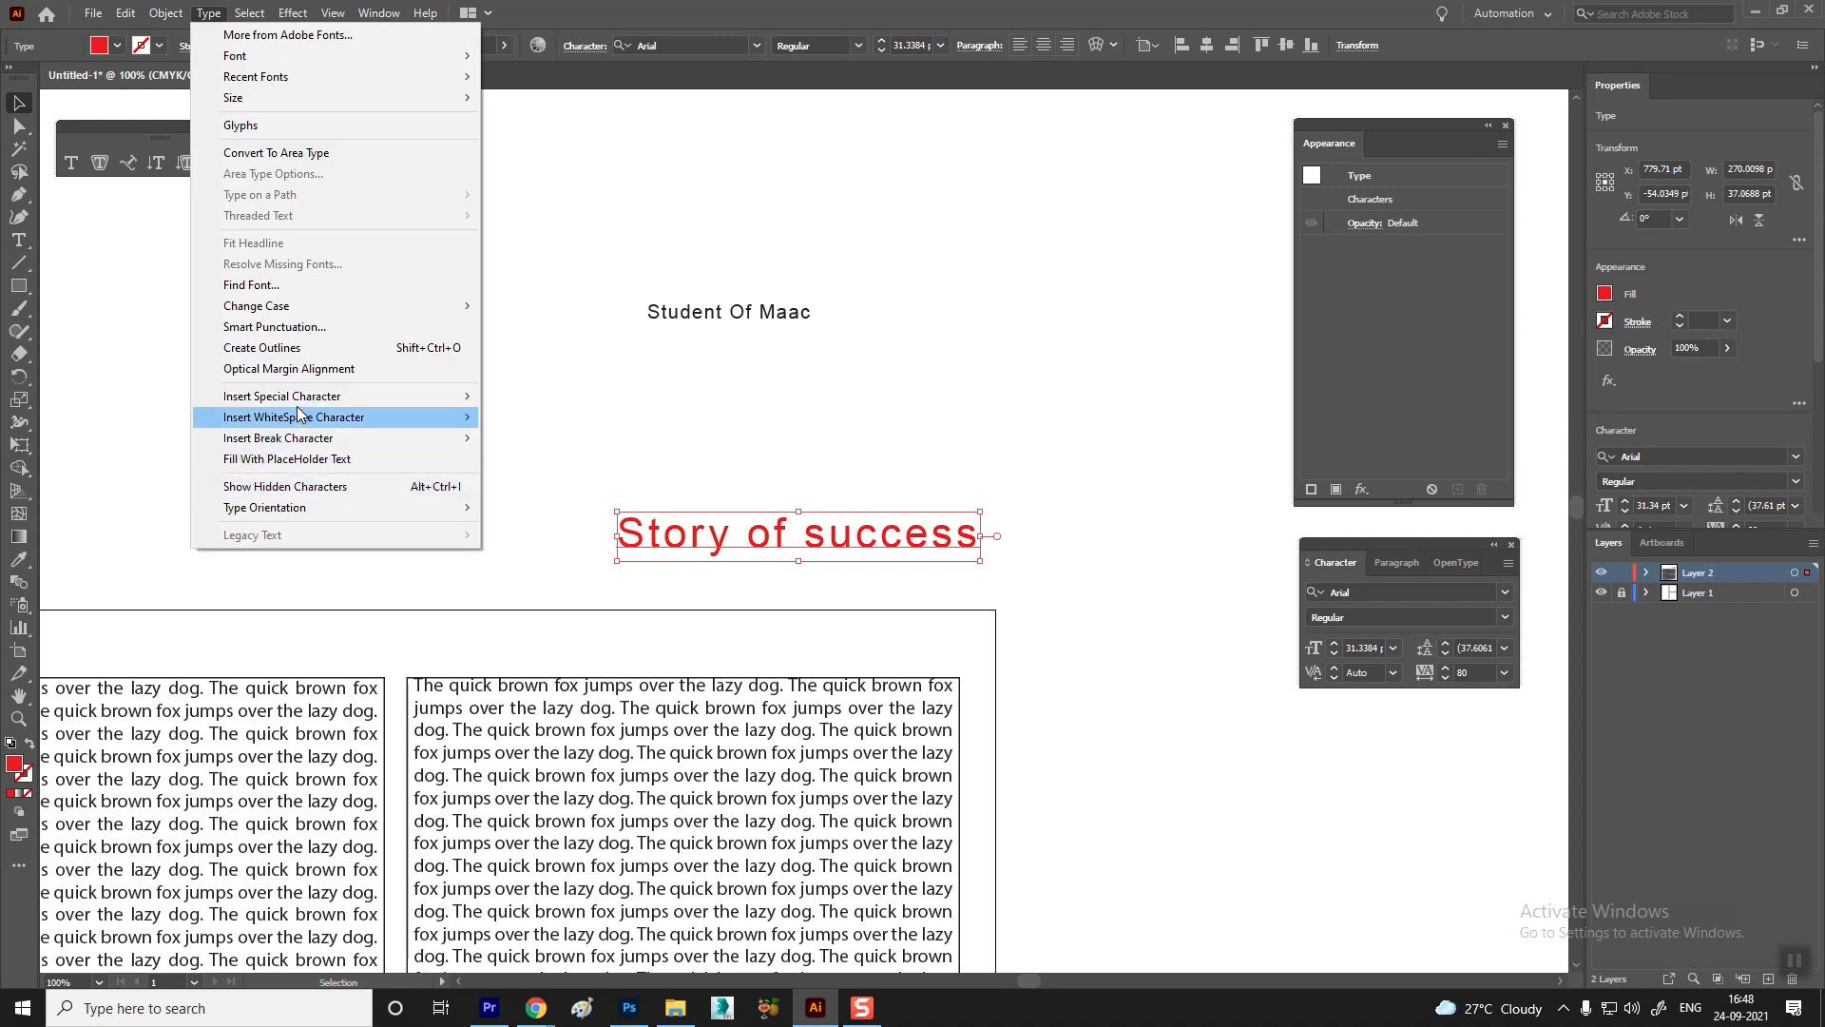
{"action": "left_click", "coordinate": [599, 364]}
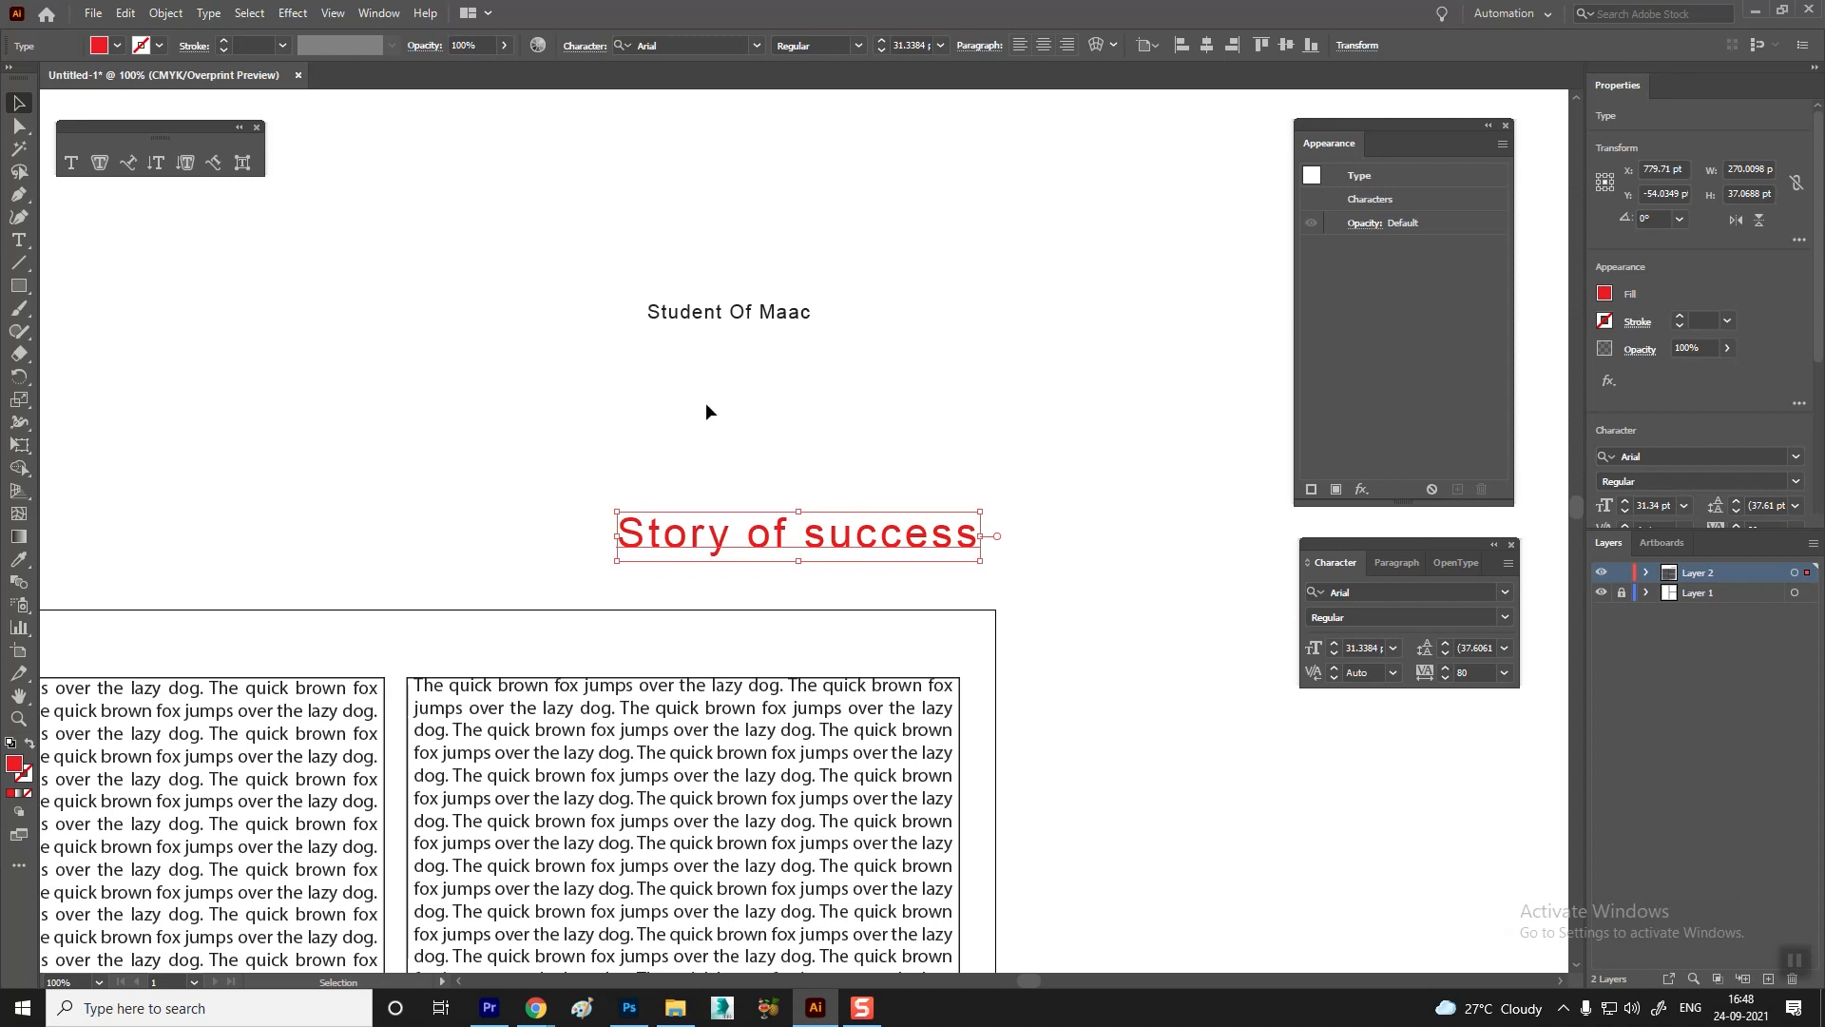
Hide the Character panel, enlarge the "Student Of Maac" line to about 437 pt wide, and recentre it above the red heading
{"action": "left_click", "coordinate": [670, 317]}
{"action": "left_click", "coordinate": [766, 320]}
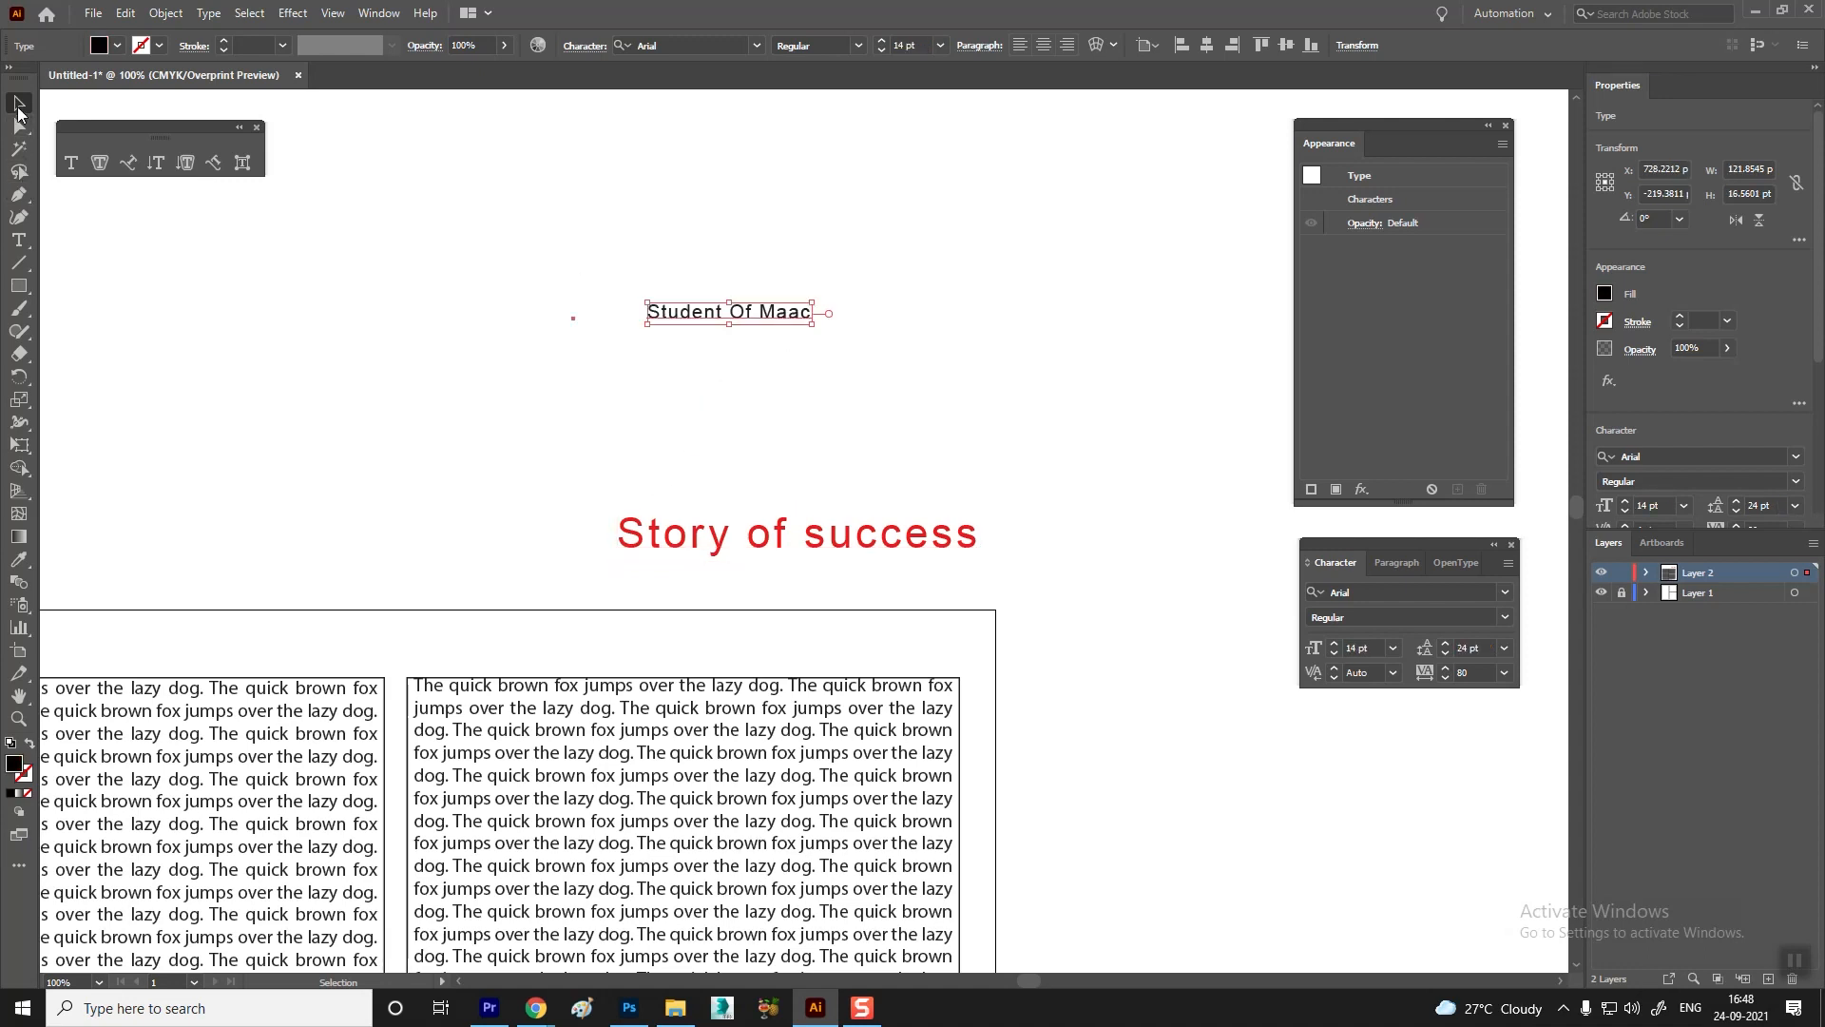
{"action": "key", "text": "ctrl+t"}
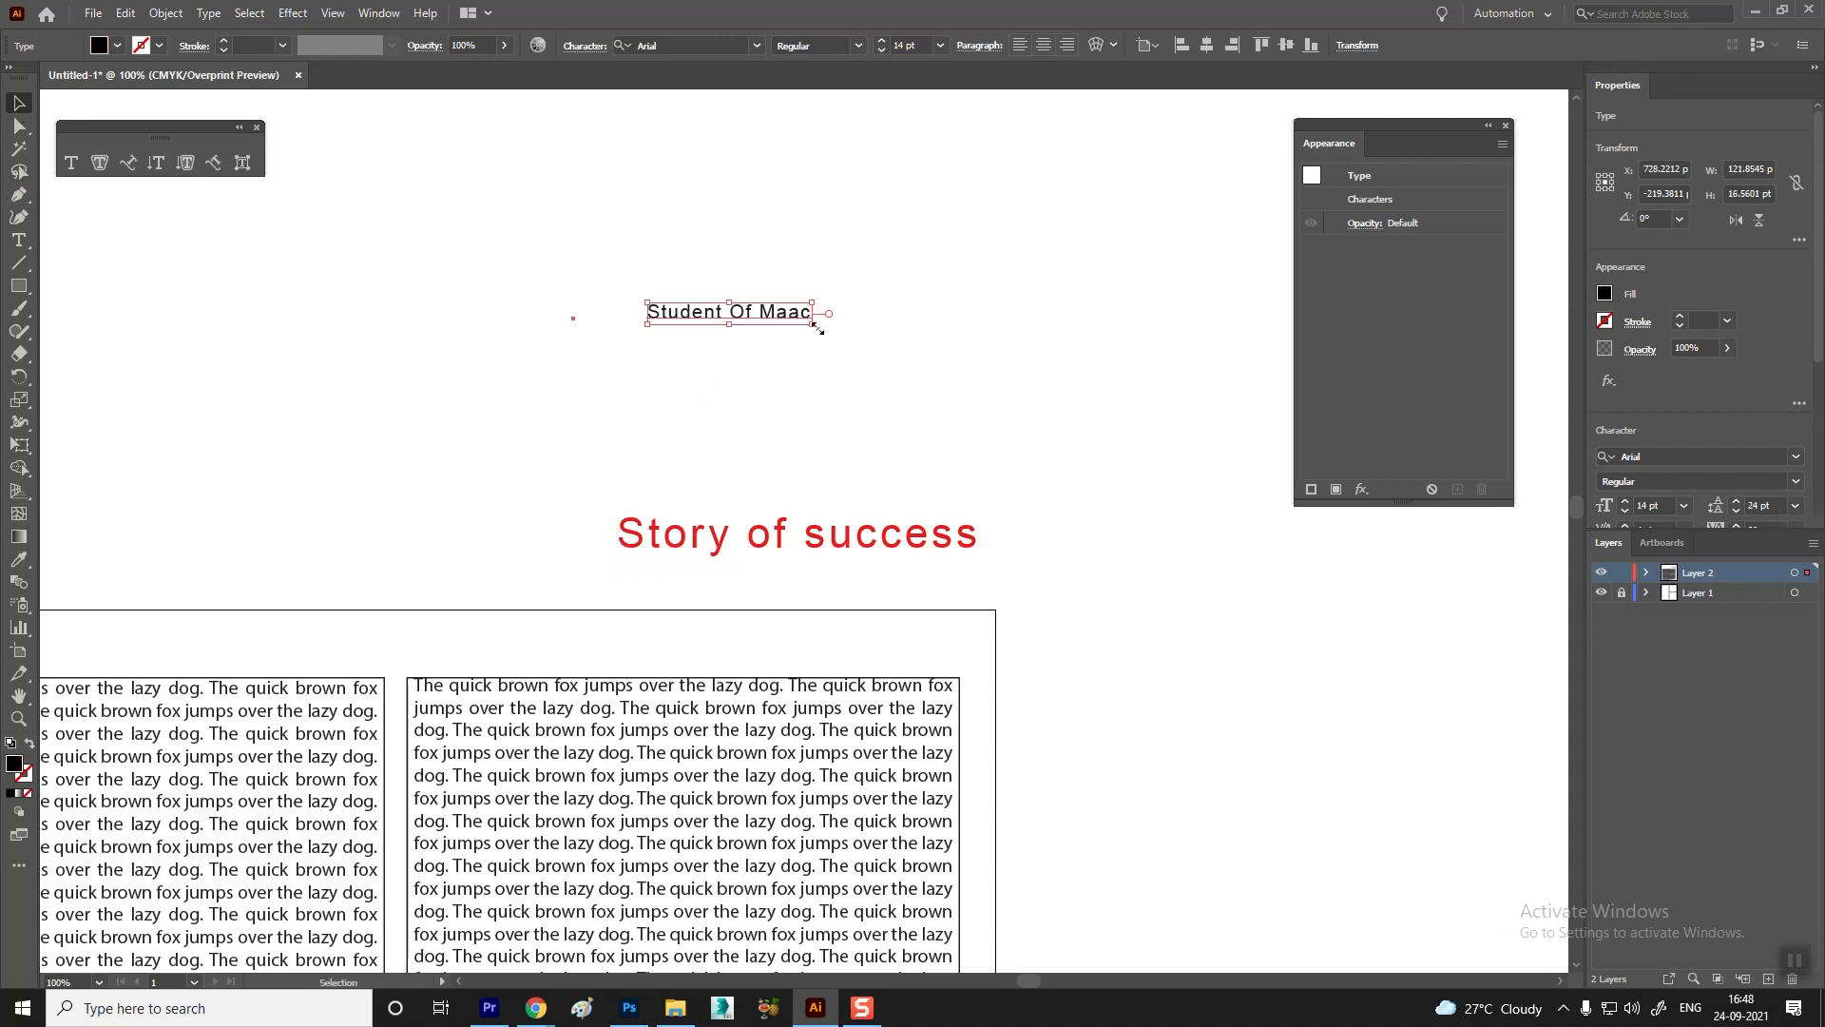
{"action": "left_click_drag", "start_coordinate": [813, 326], "coordinate": [1234, 382]}
{"action": "left_click_drag", "start_coordinate": [1006, 338], "coordinate": [818, 334]}
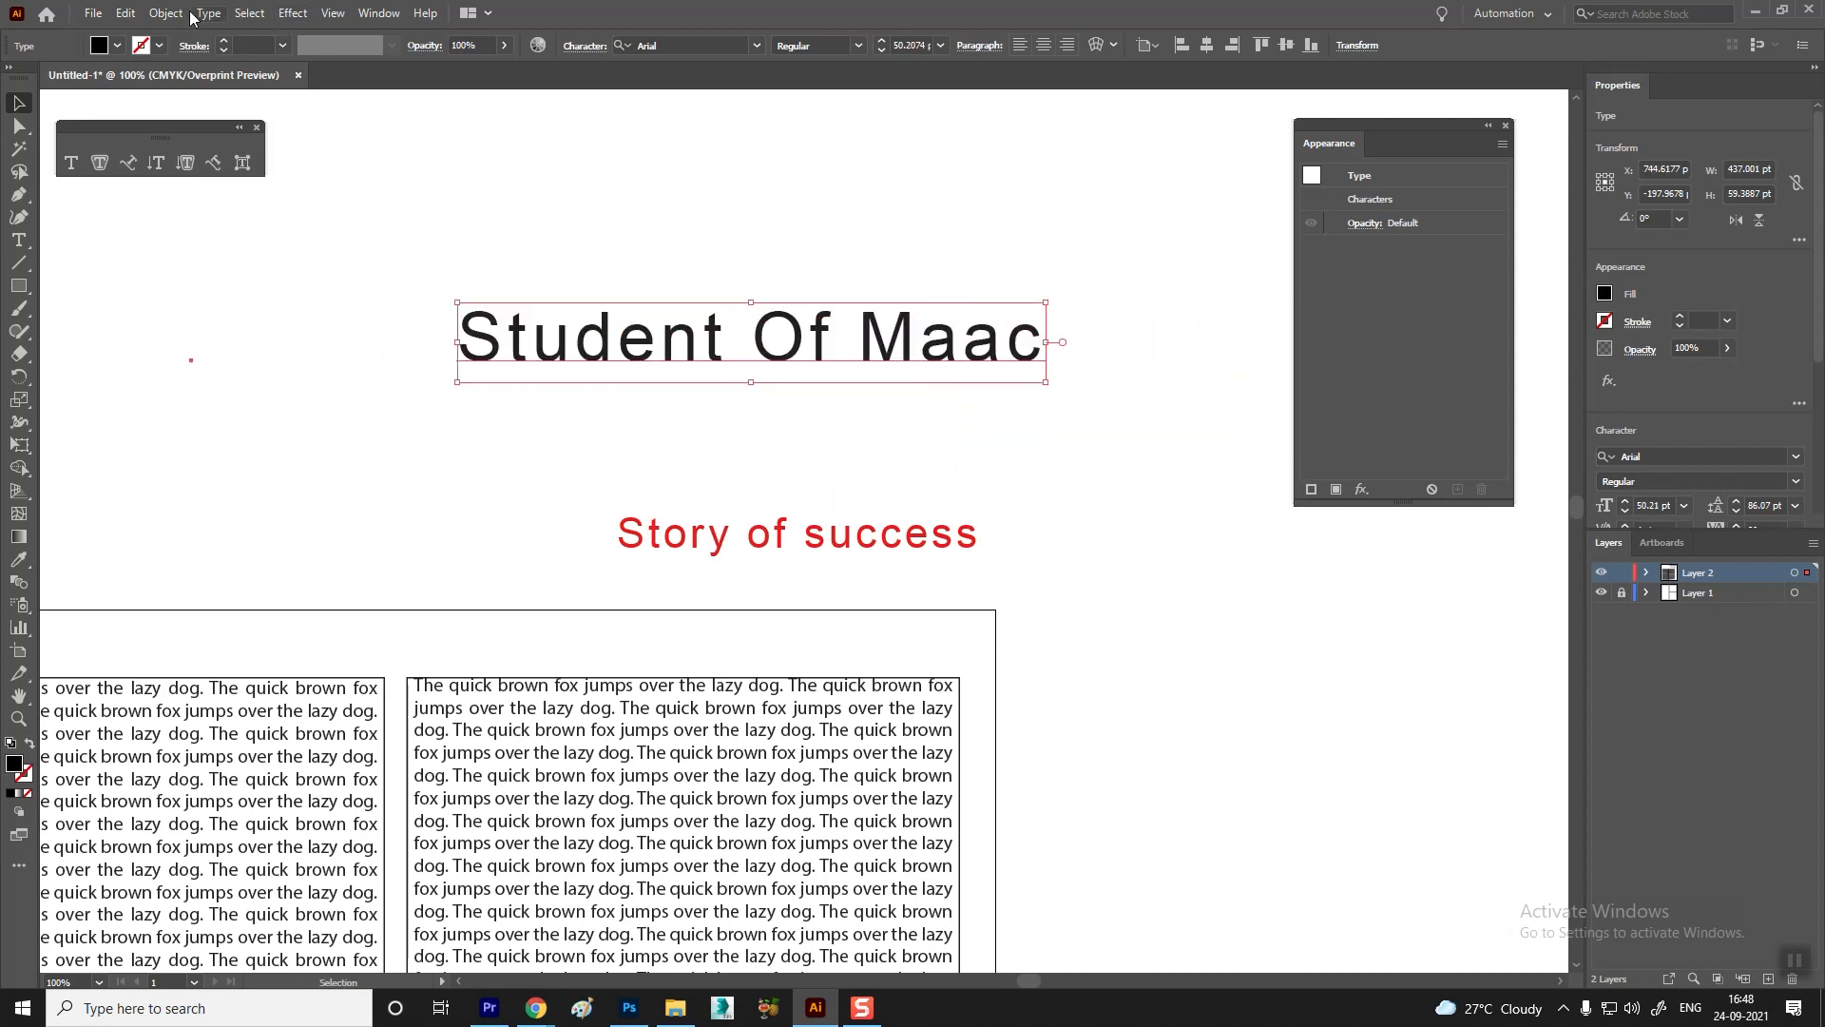
Change the case of the "Student Of Maac" line to UPPERCASE and move it slightly down
{"action": "left_click", "coordinate": [207, 14]}
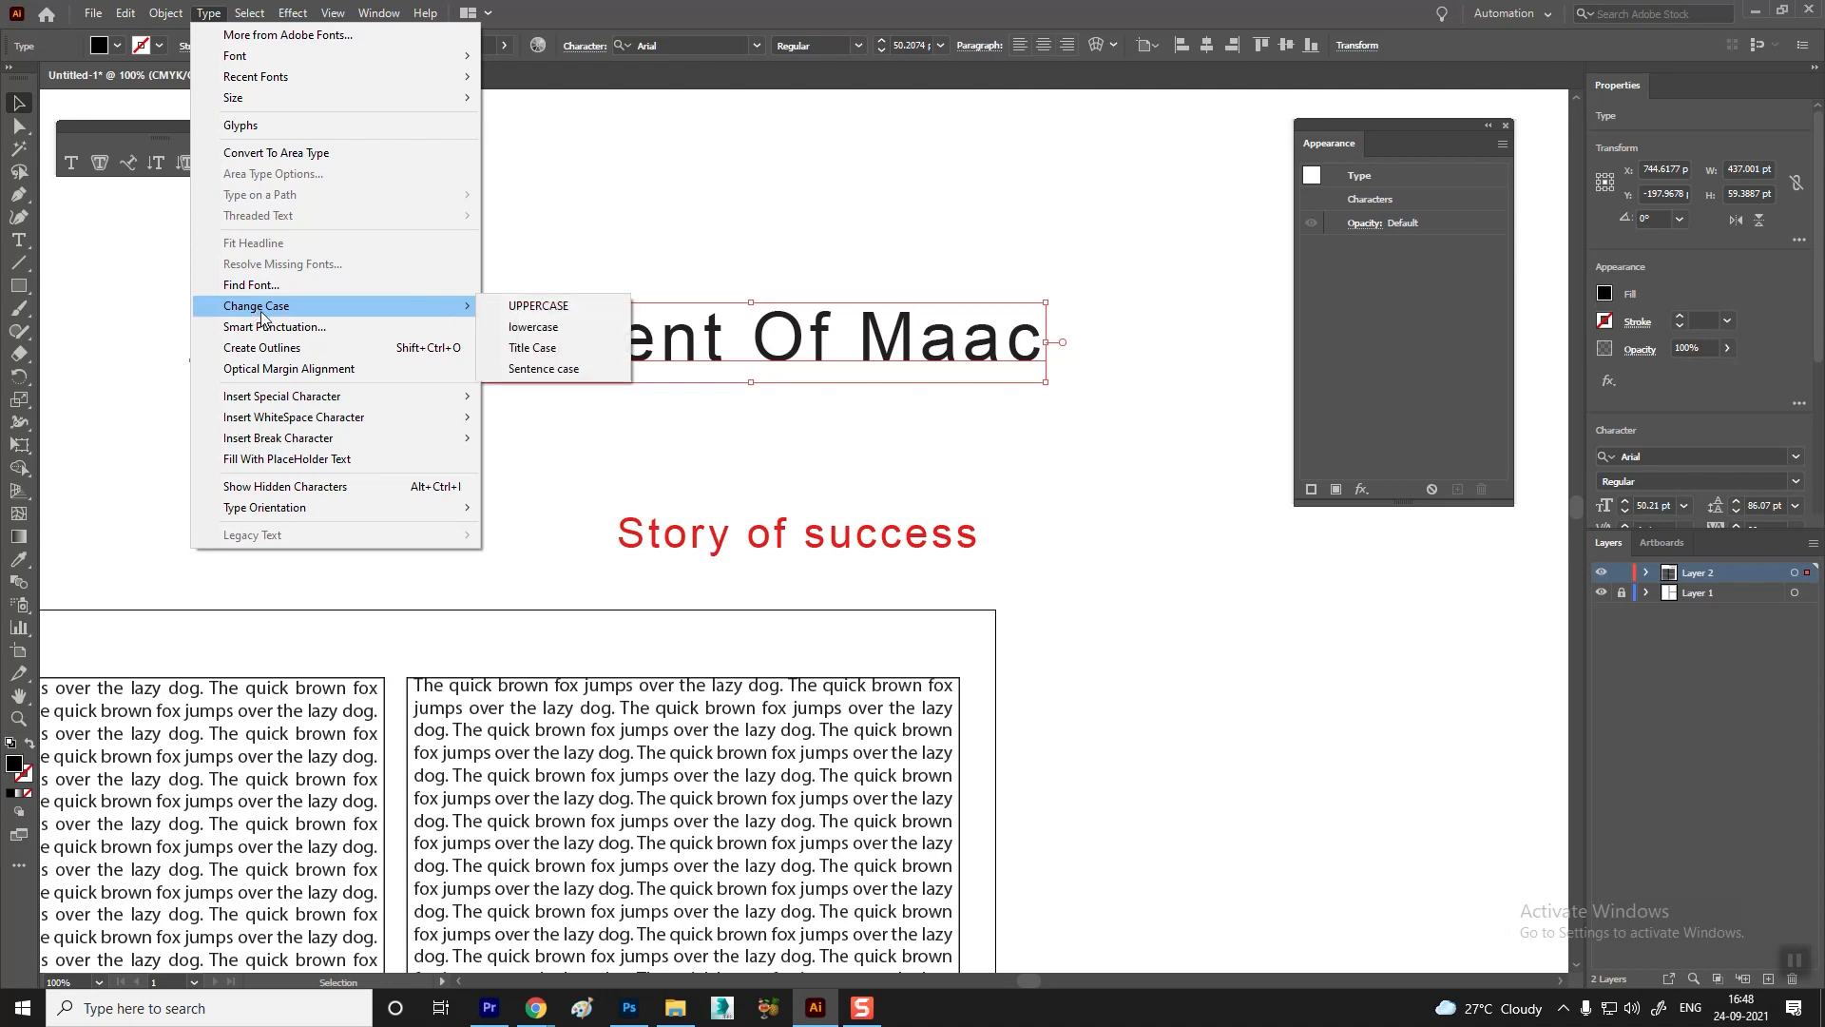
{"action": "left_click", "coordinate": [549, 306]}
{"action": "left_click_drag", "start_coordinate": [907, 308], "coordinate": [854, 332]}
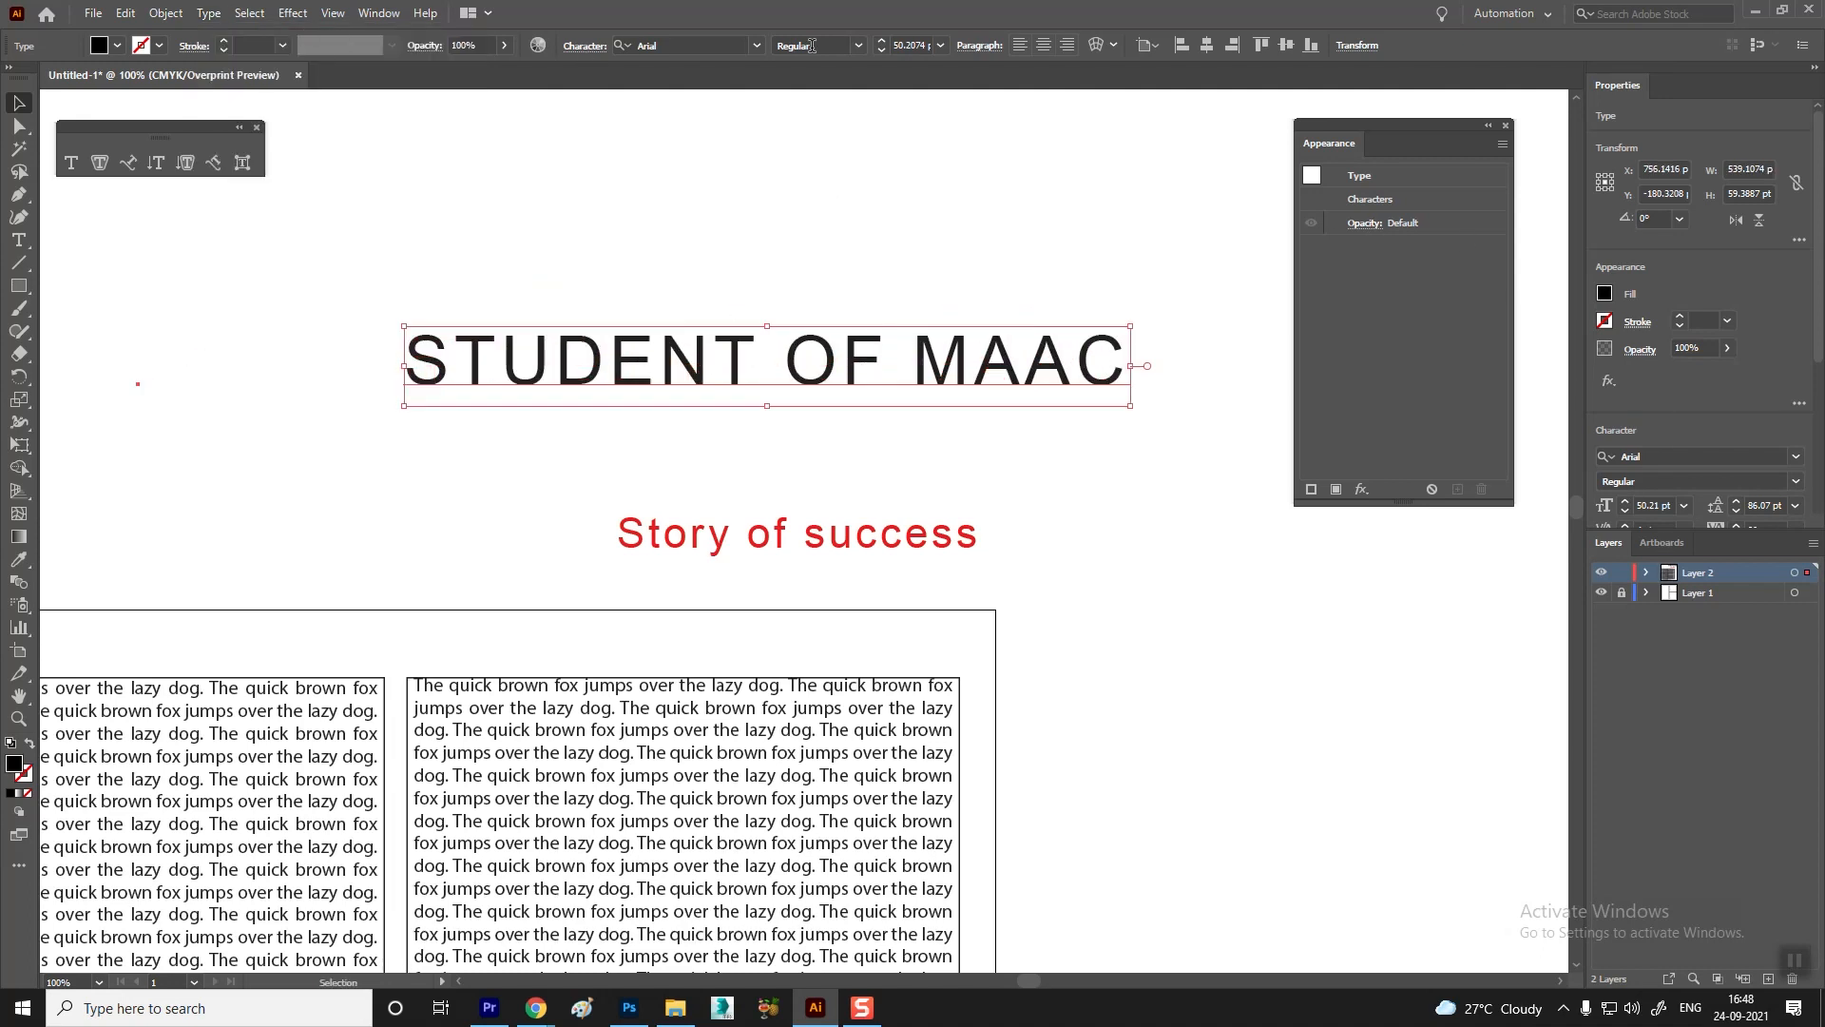
Set the "STUDENT OF MAAC" line to the Black font style, scale it to about 600 pt wide, and move it up
{"action": "left_click", "coordinate": [859, 46]}
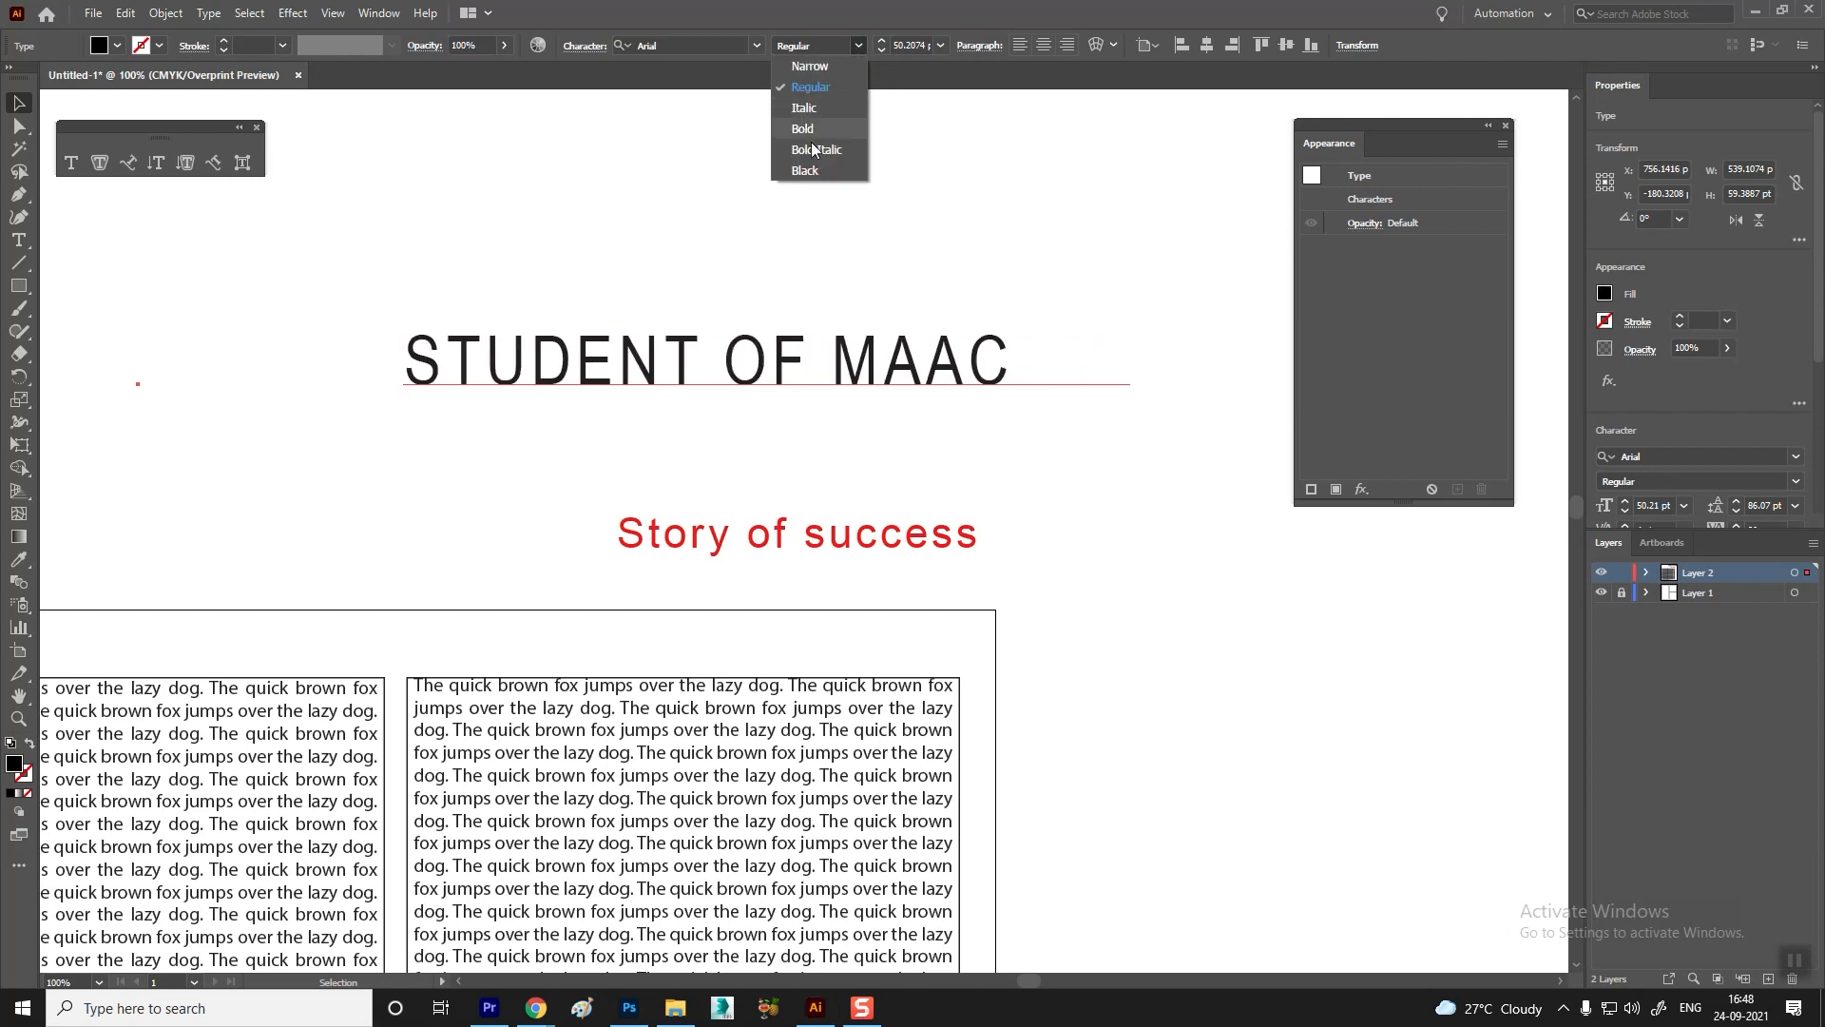
{"action": "left_click", "coordinate": [803, 179]}
{"action": "left_click_drag", "start_coordinate": [720, 342], "coordinate": [774, 314]}
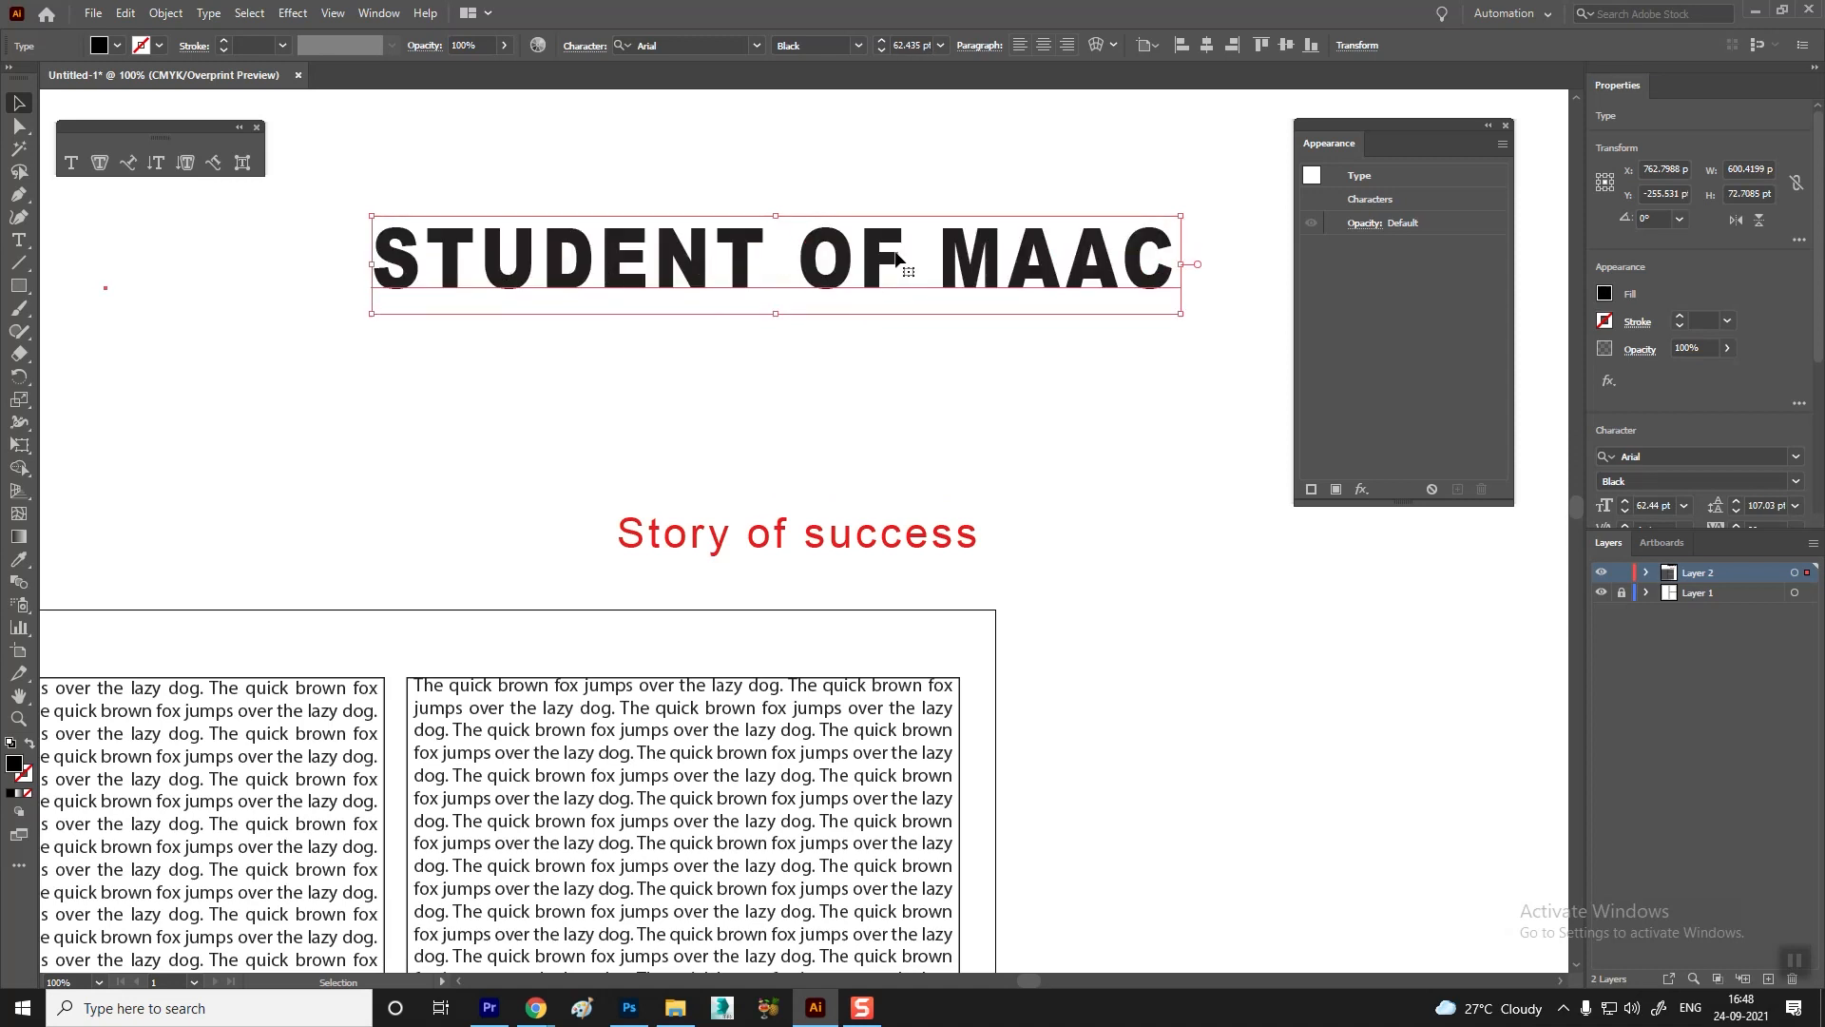
{"action": "left_click_drag", "start_coordinate": [871, 258], "coordinate": [881, 218]}
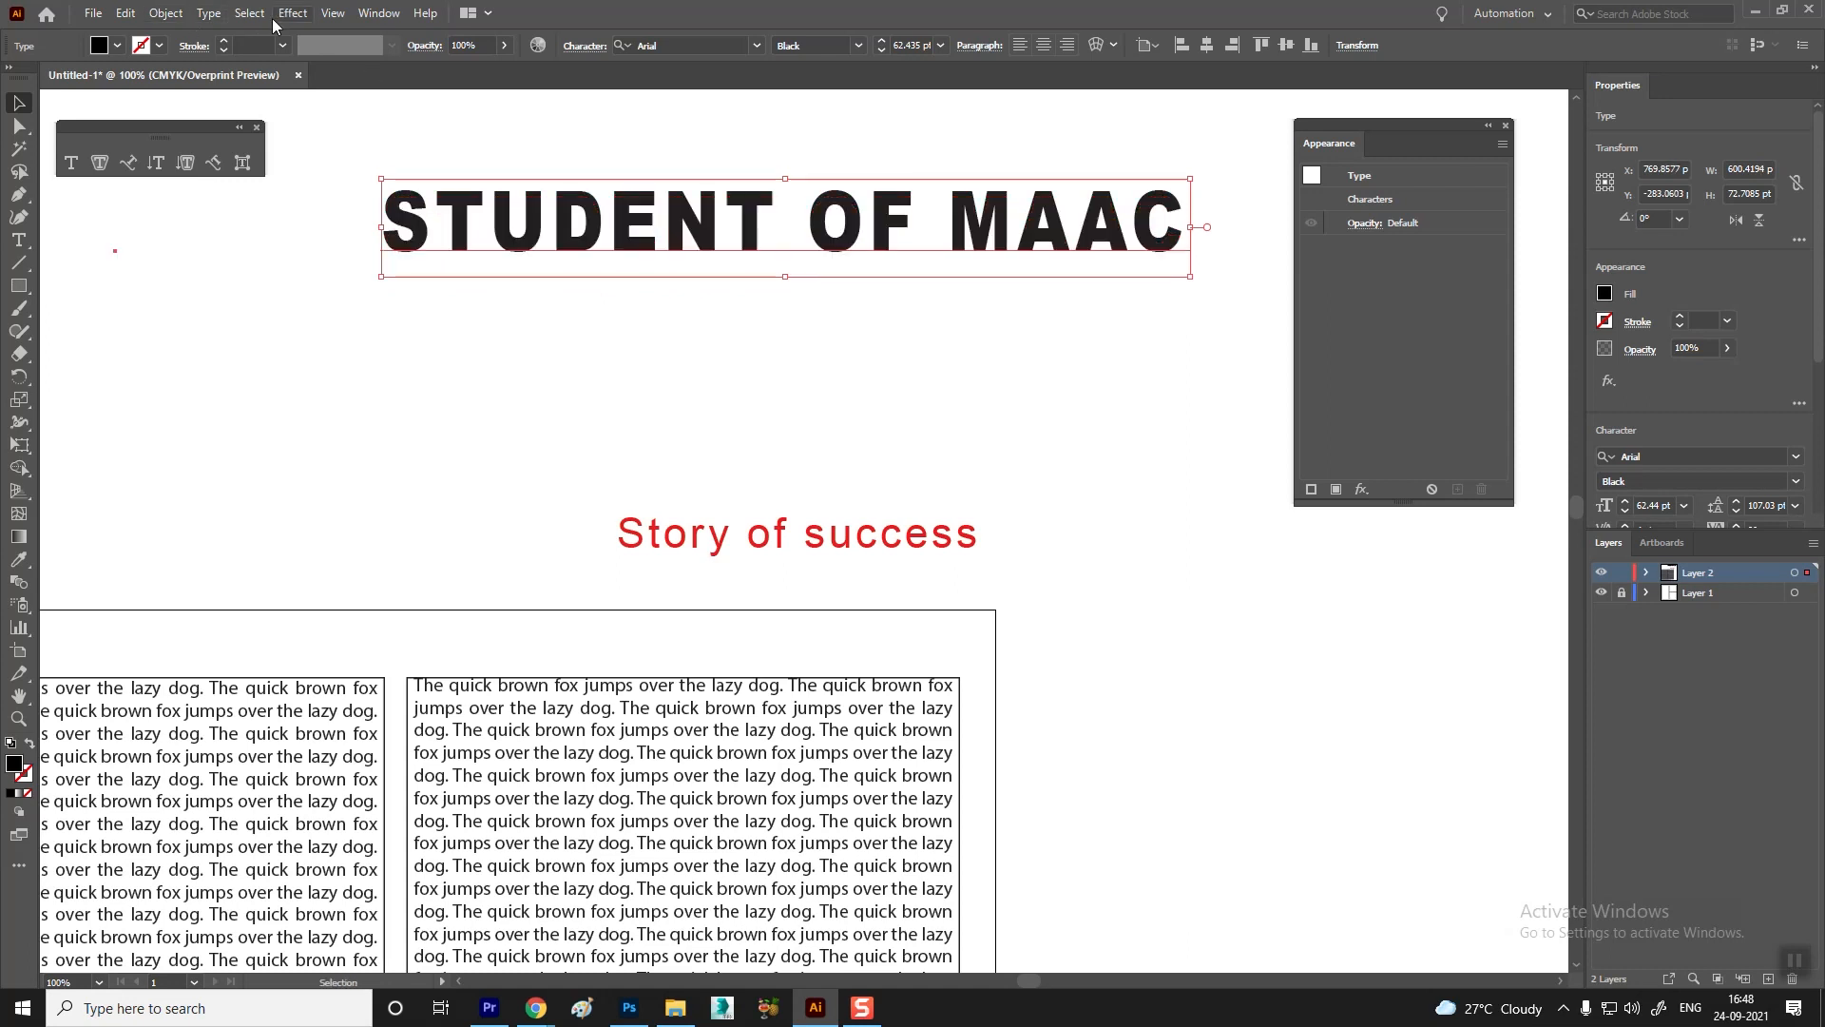
Convert the "STUDENT OF MAAC" text to outlines and move the outlined heading down, closer to the red heading
{"action": "left_click", "coordinate": [208, 13]}
{"action": "left_click", "coordinate": [262, 348]}
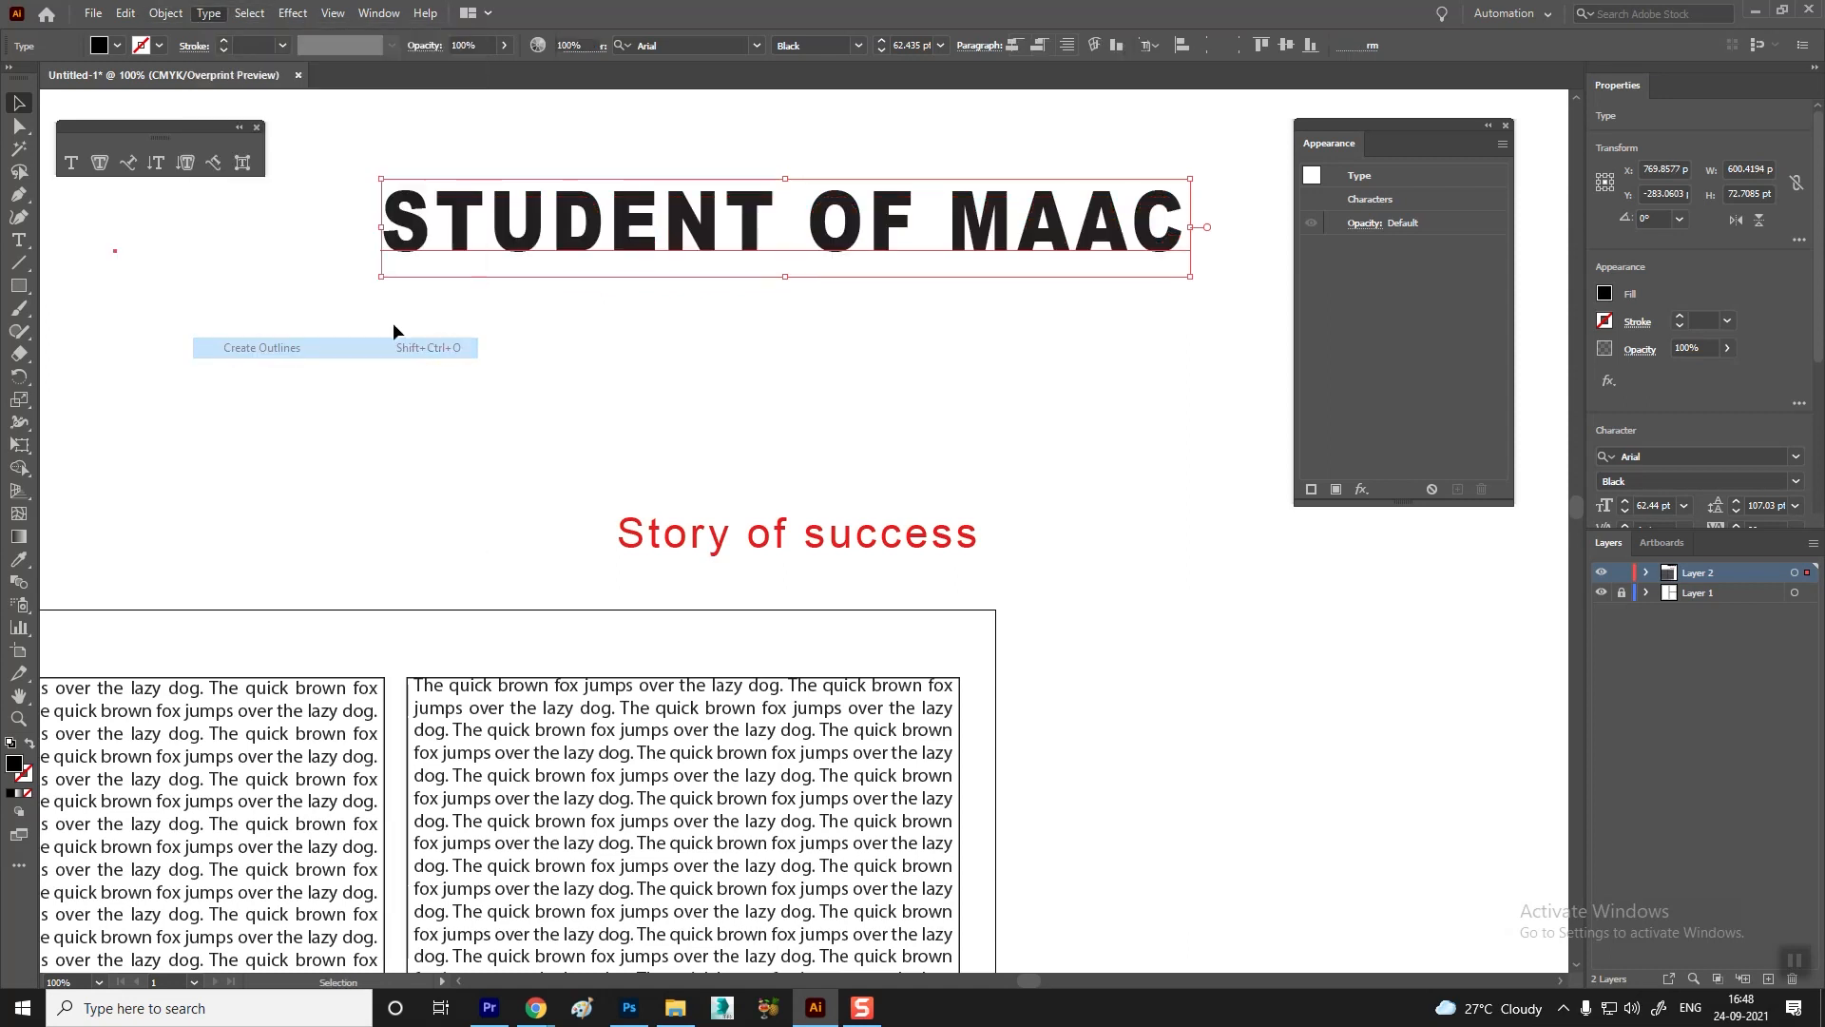
{"action": "left_click_drag", "start_coordinate": [753, 253], "coordinate": [765, 329]}
{"action": "left_click", "coordinate": [770, 214]}
{"action": "left_click", "coordinate": [766, 312]}
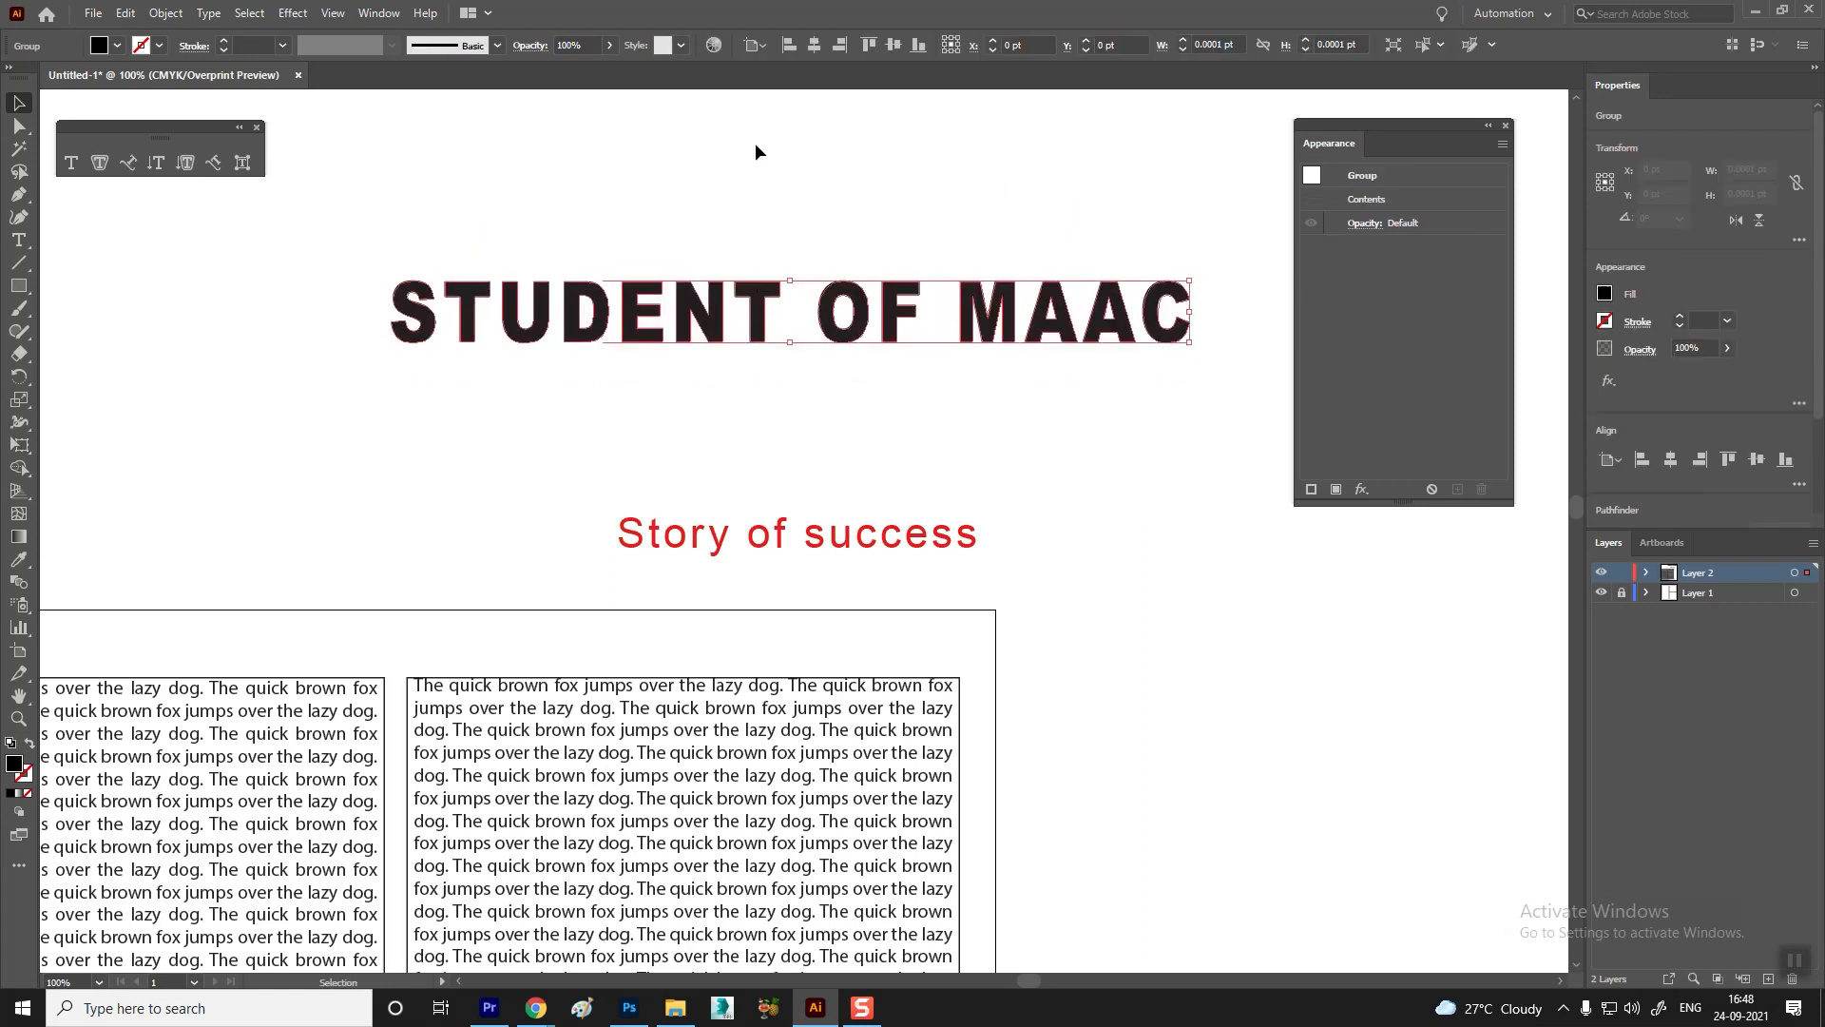
Try isolating and moving the letter E of the outlined heading, undo the move, and exit isolation mode
{"action": "double_click", "coordinate": [953, 327]}
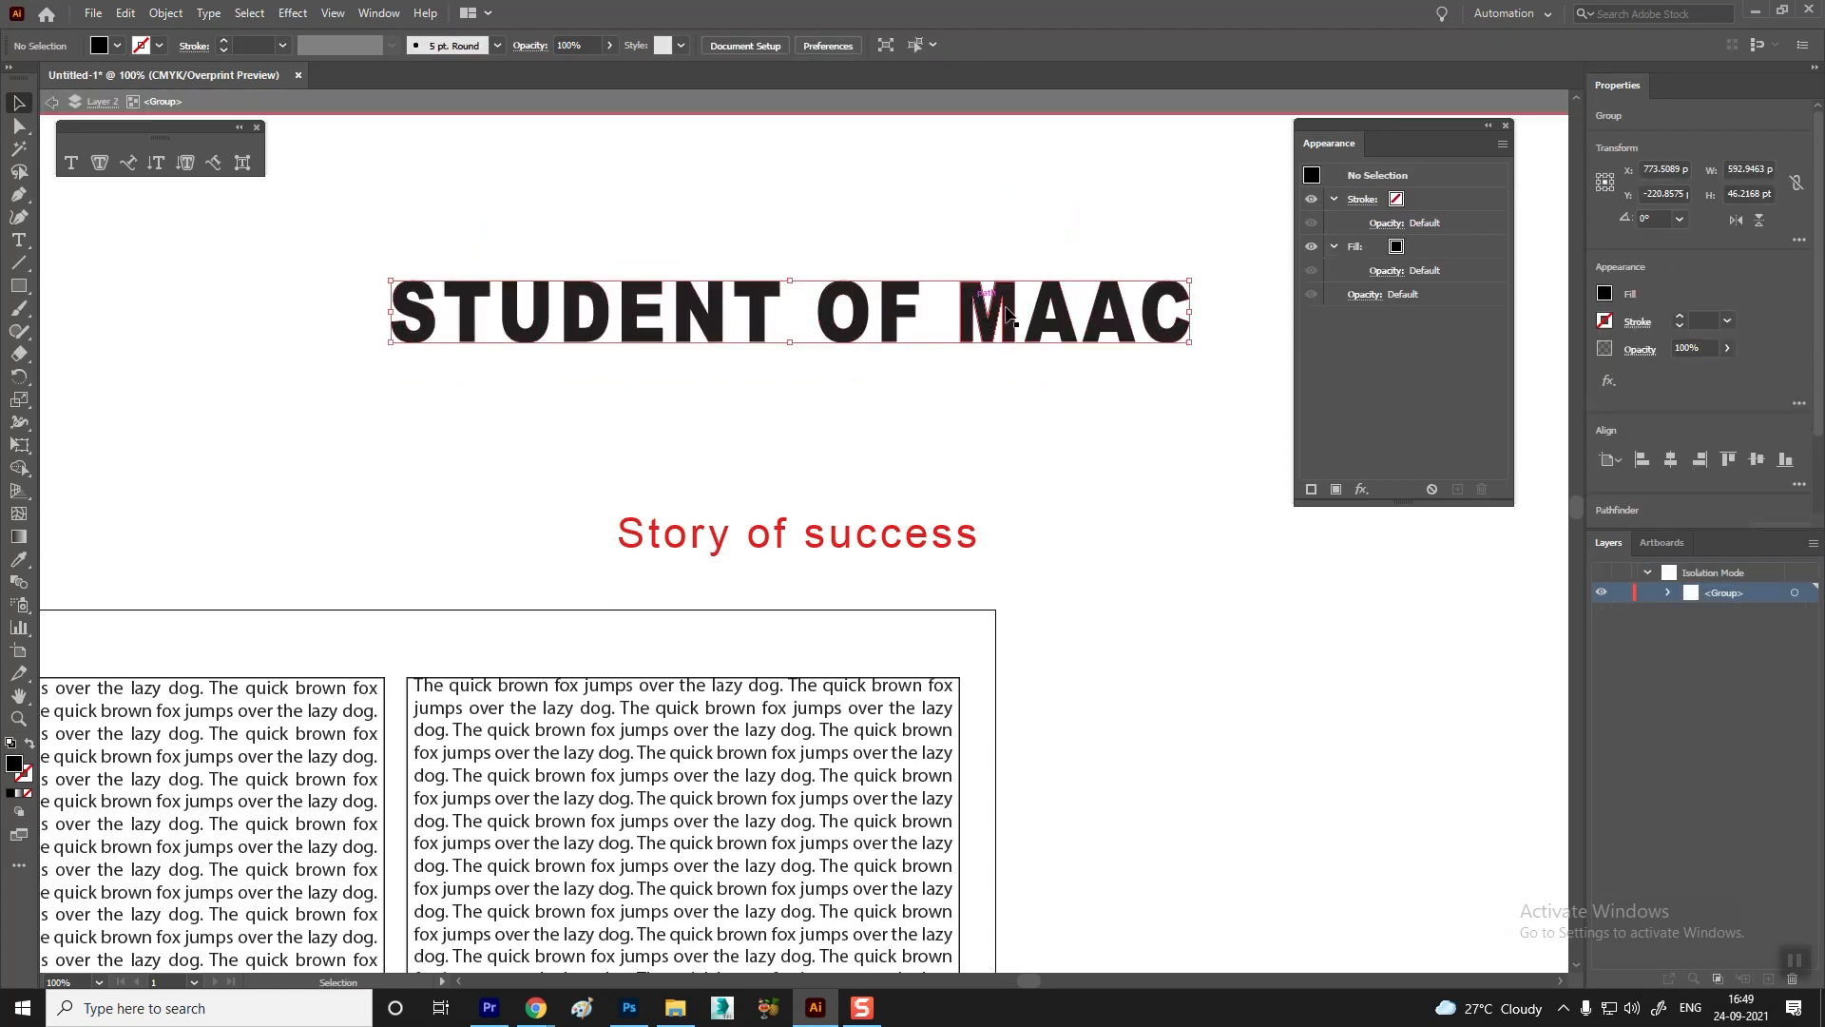
{"action": "double_click", "coordinate": [624, 307]}
{"action": "left_click", "coordinate": [629, 302]}
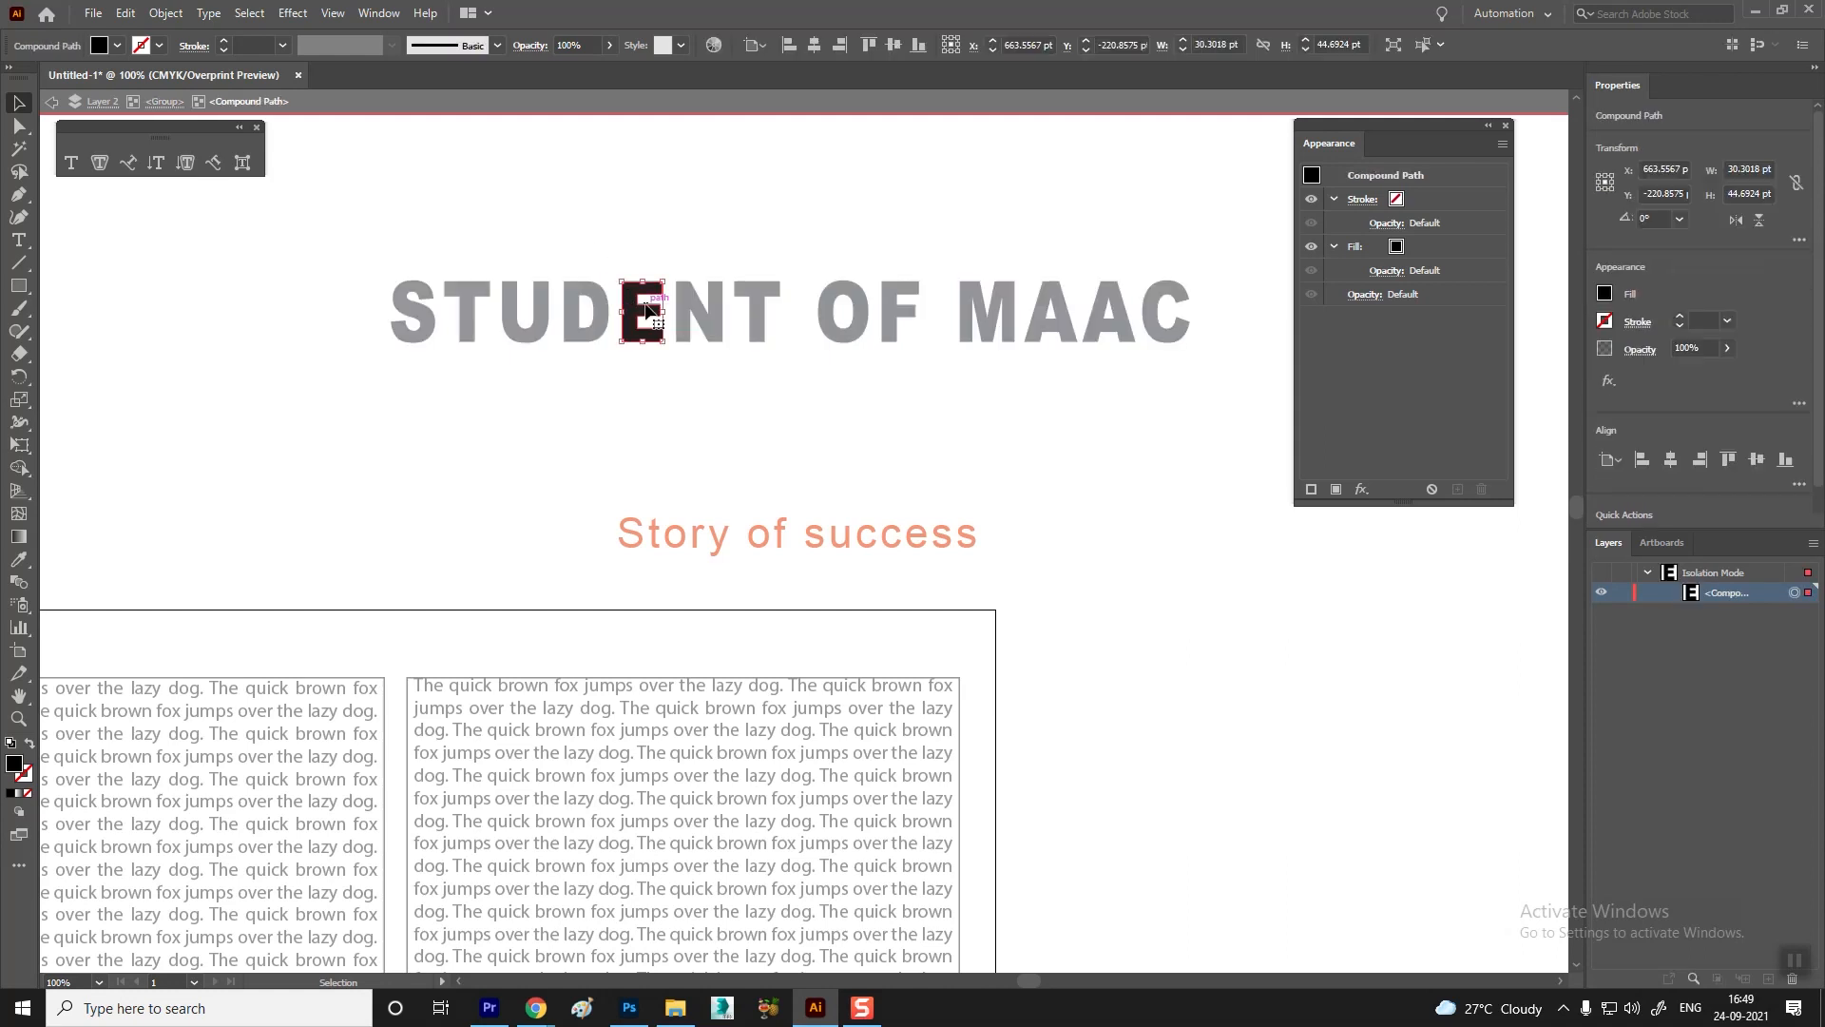
{"action": "double_click", "coordinate": [325, 190]}
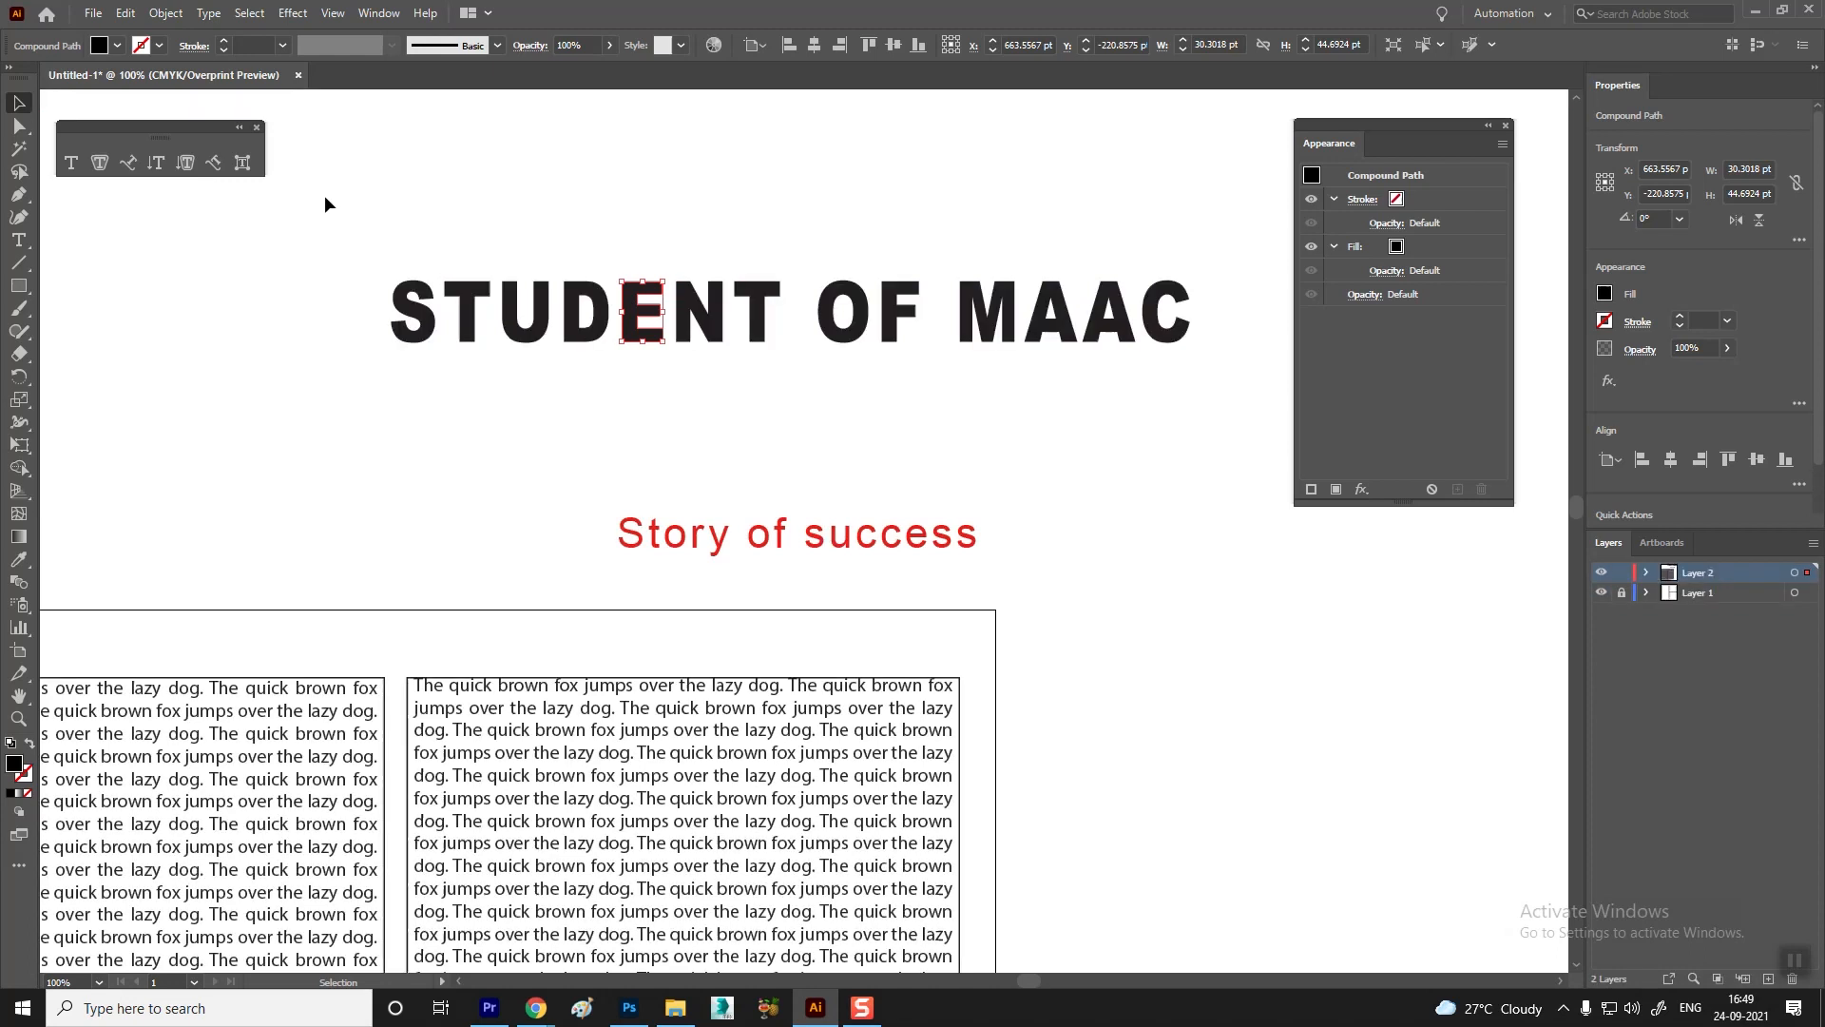
{"action": "double_click", "coordinate": [643, 313]}
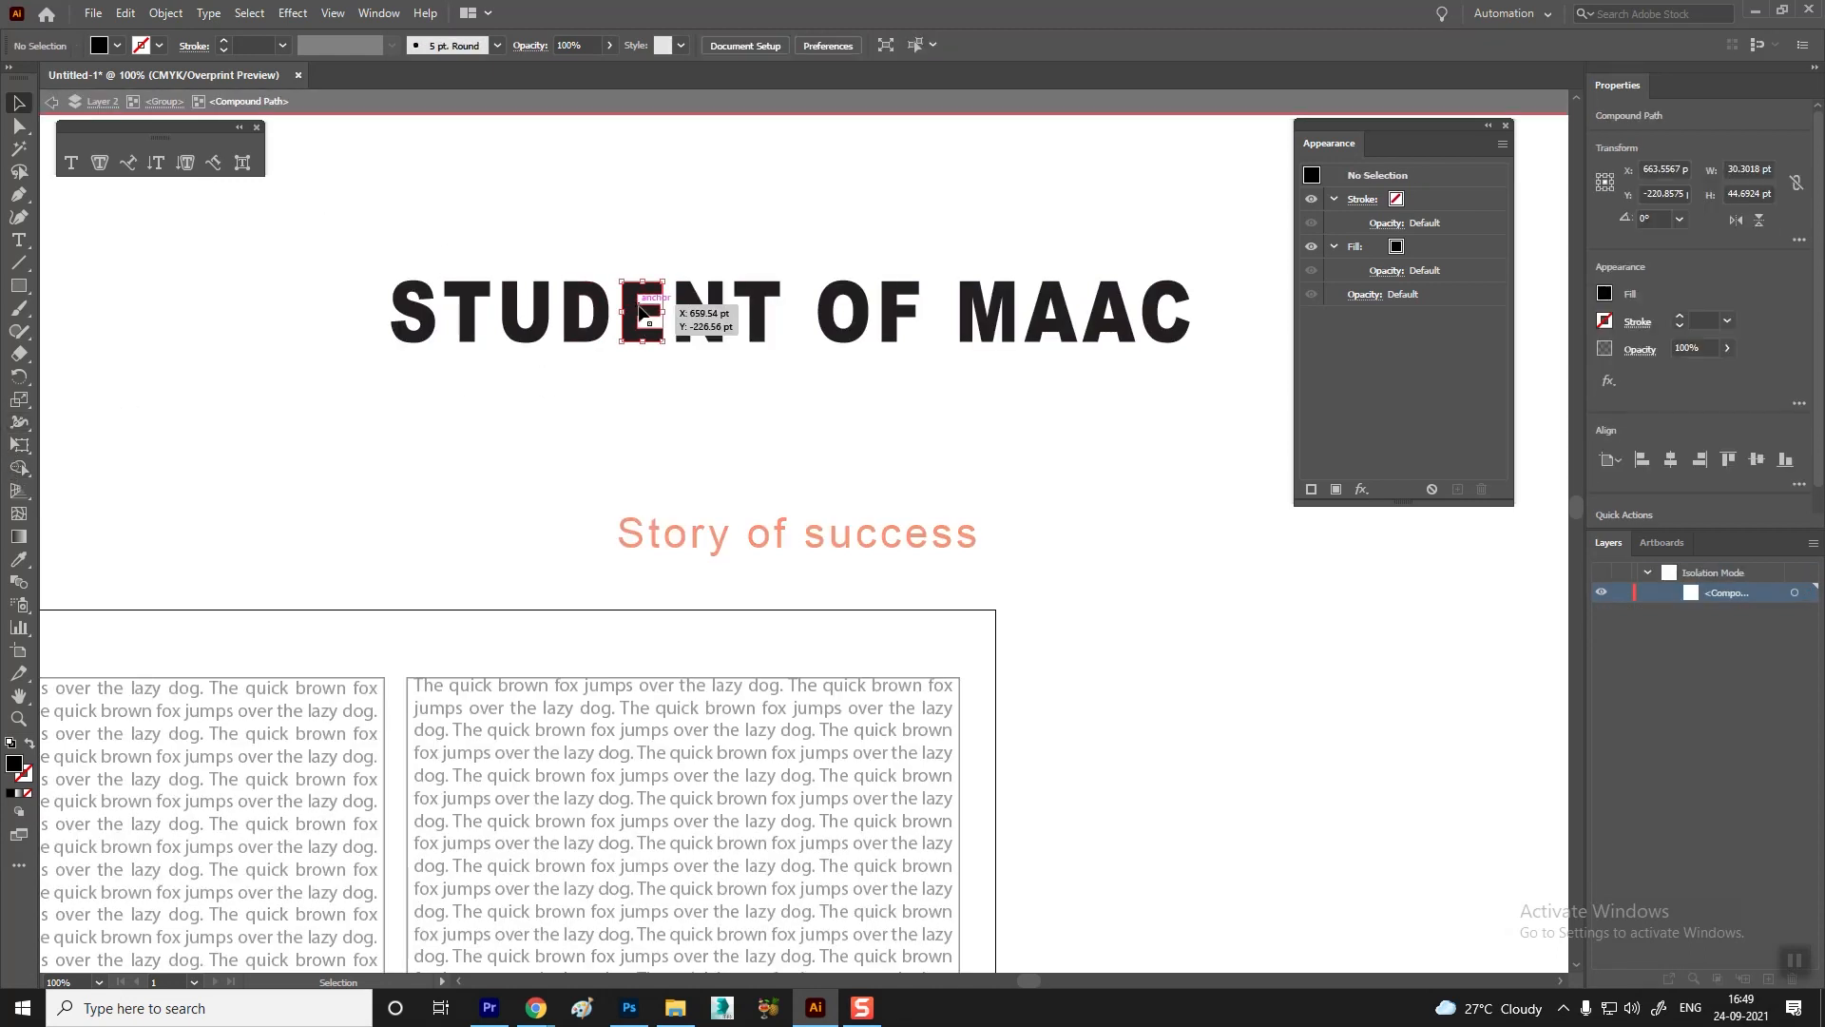
{"action": "left_click_drag", "start_coordinate": [635, 313], "coordinate": [703, 330]}
{"action": "key", "text": "ctrl+z"}
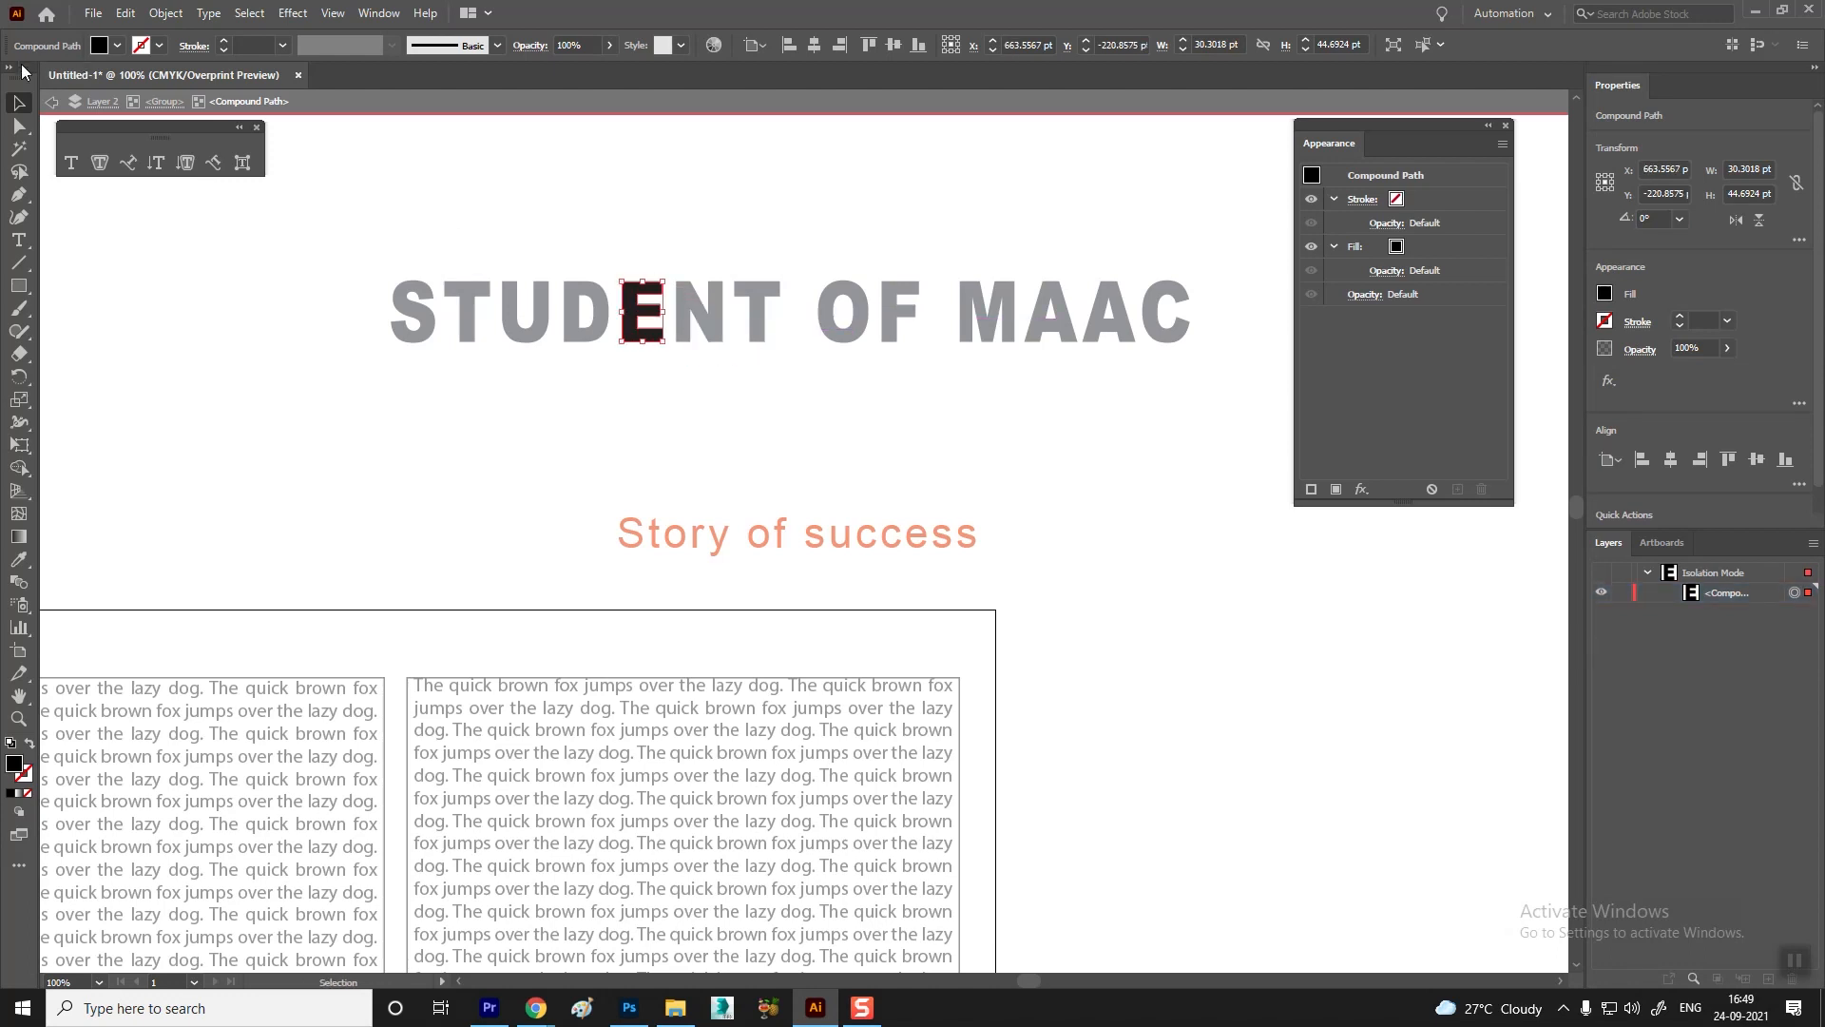
{"action": "left_click", "coordinate": [207, 108]}
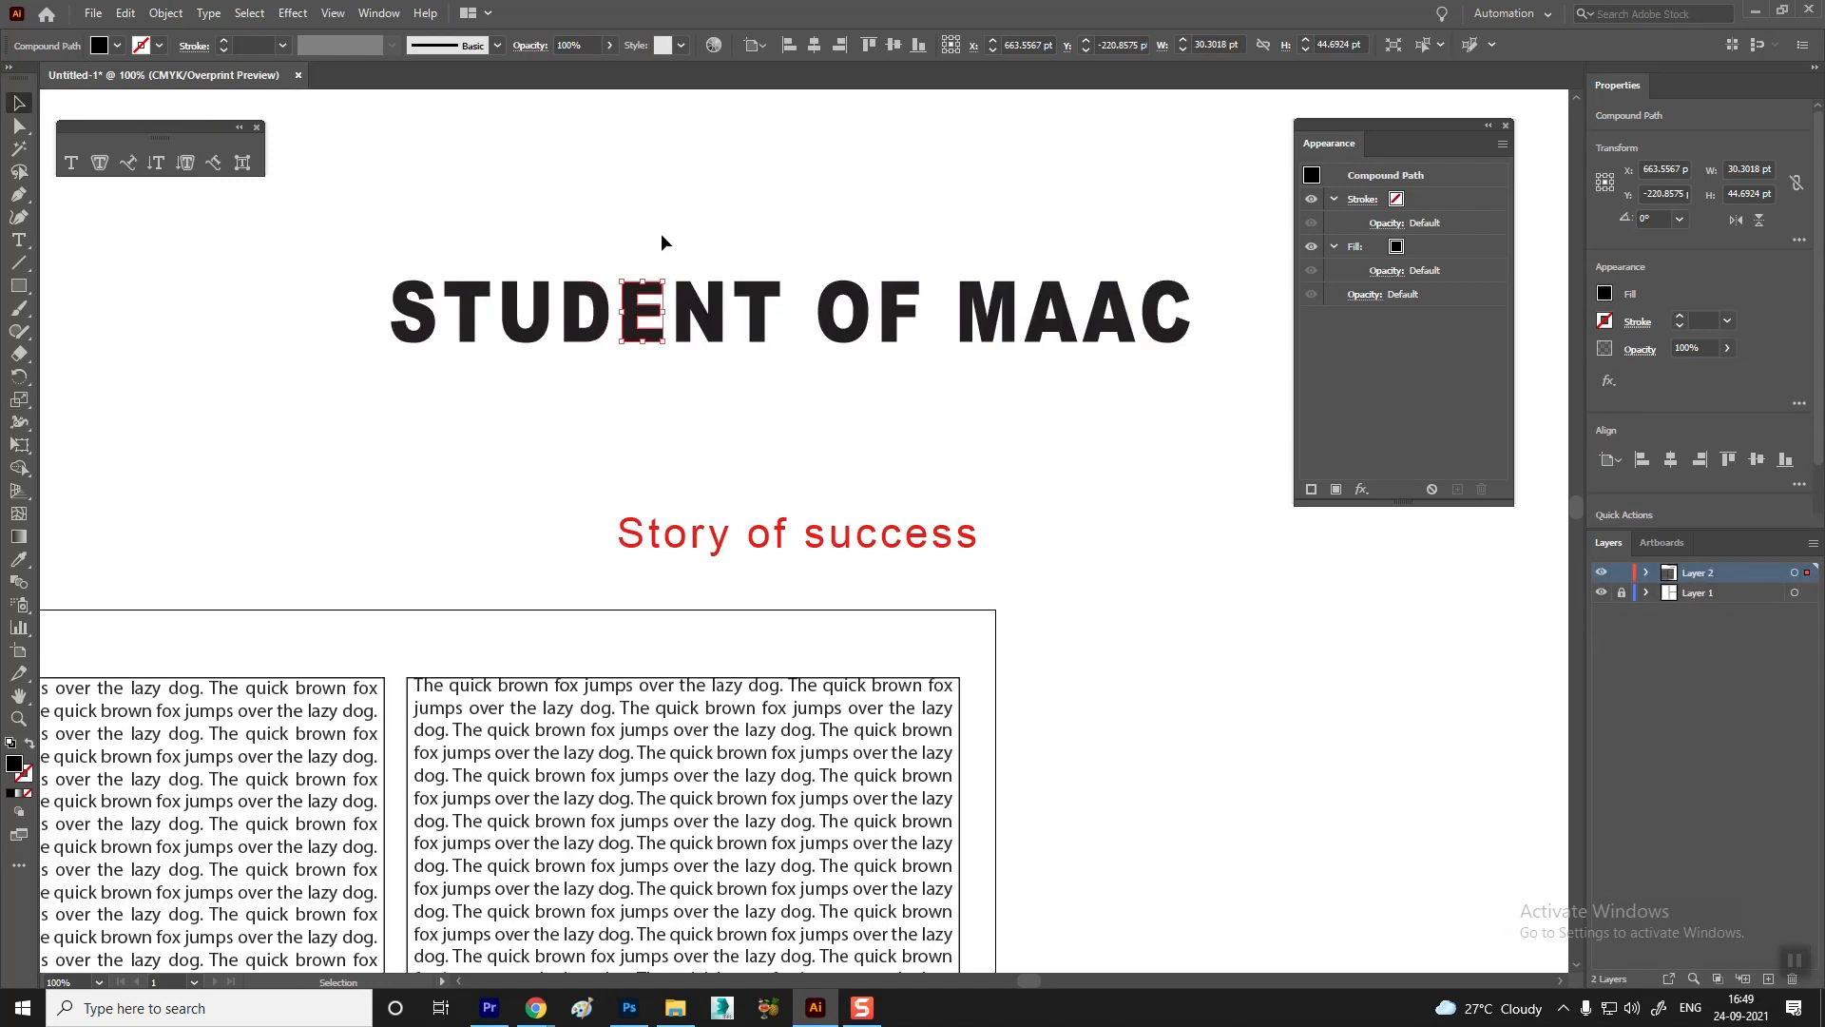
Fill the entire outlined "STUDENT OF MAAC" group with the dark red swatch and deselect it
{"action": "left_click", "coordinate": [662, 235]}
{"action": "left_click", "coordinate": [590, 301]}
{"action": "left_click", "coordinate": [670, 228]}
{"action": "left_click", "coordinate": [601, 306]}
{"action": "left_click", "coordinate": [117, 45]}
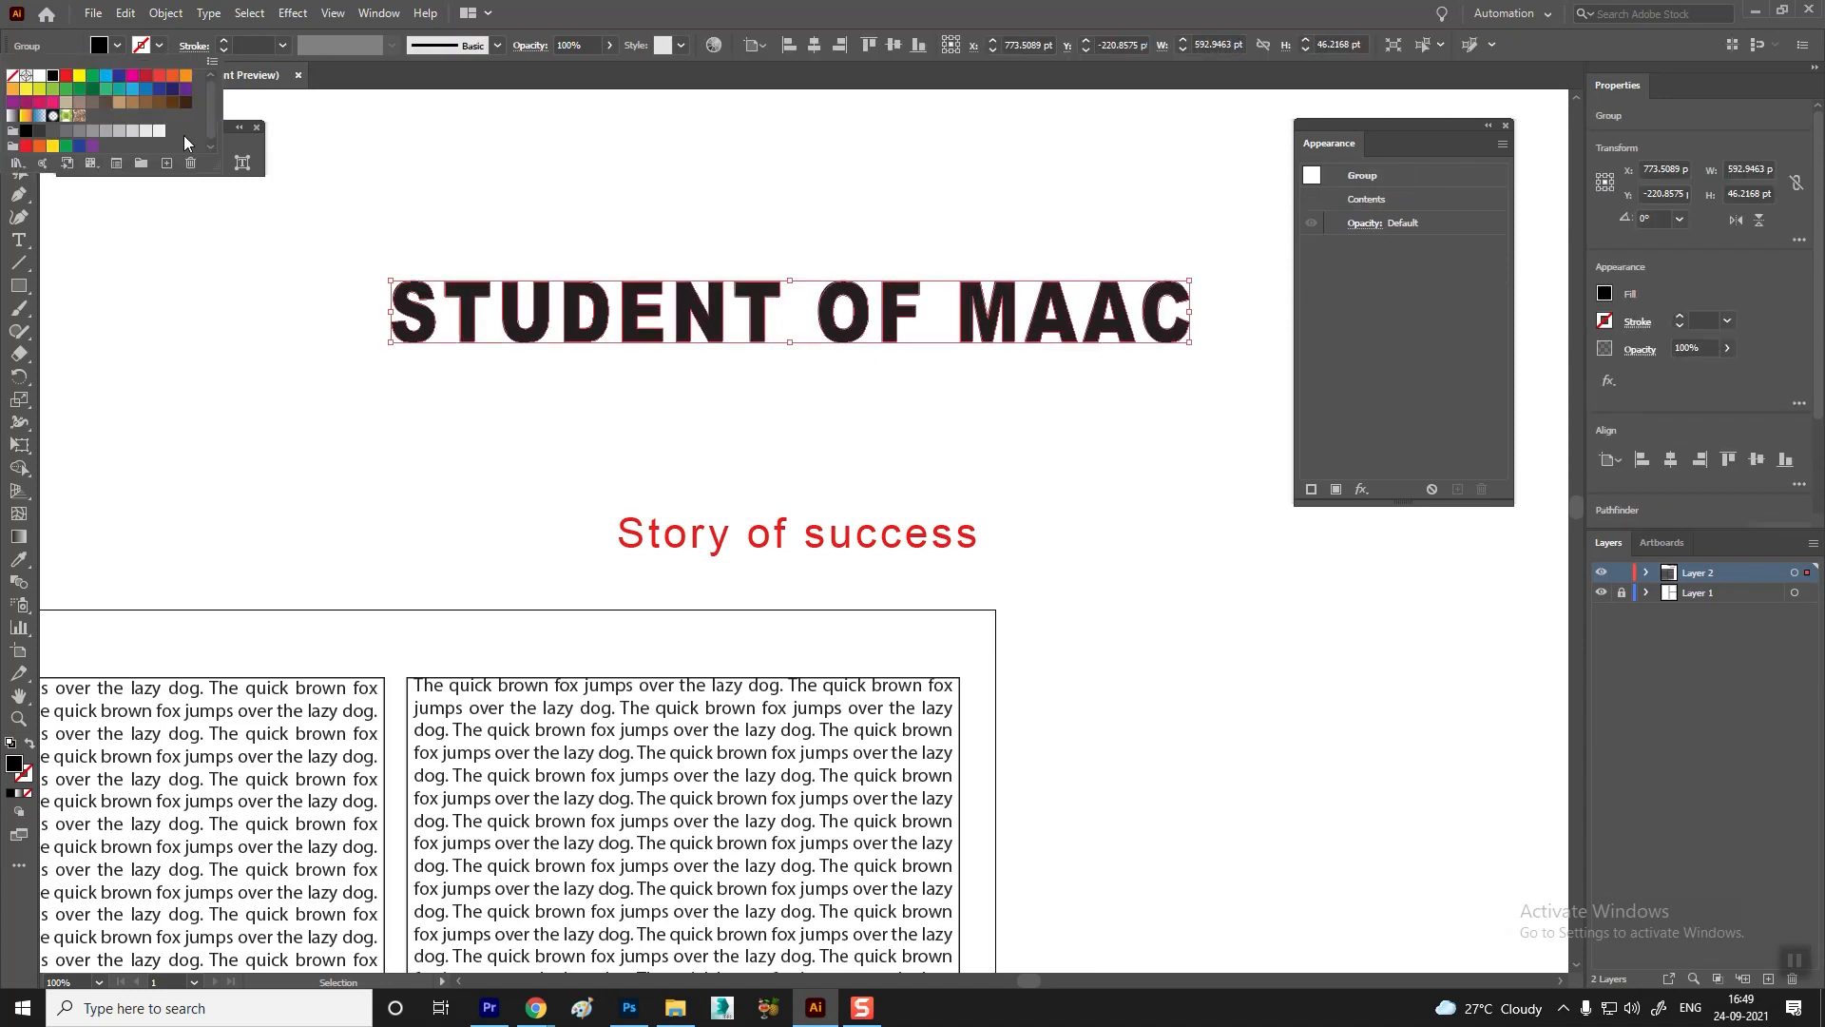
{"action": "left_click", "coordinate": [147, 77]}
{"action": "left_click", "coordinate": [766, 306]}
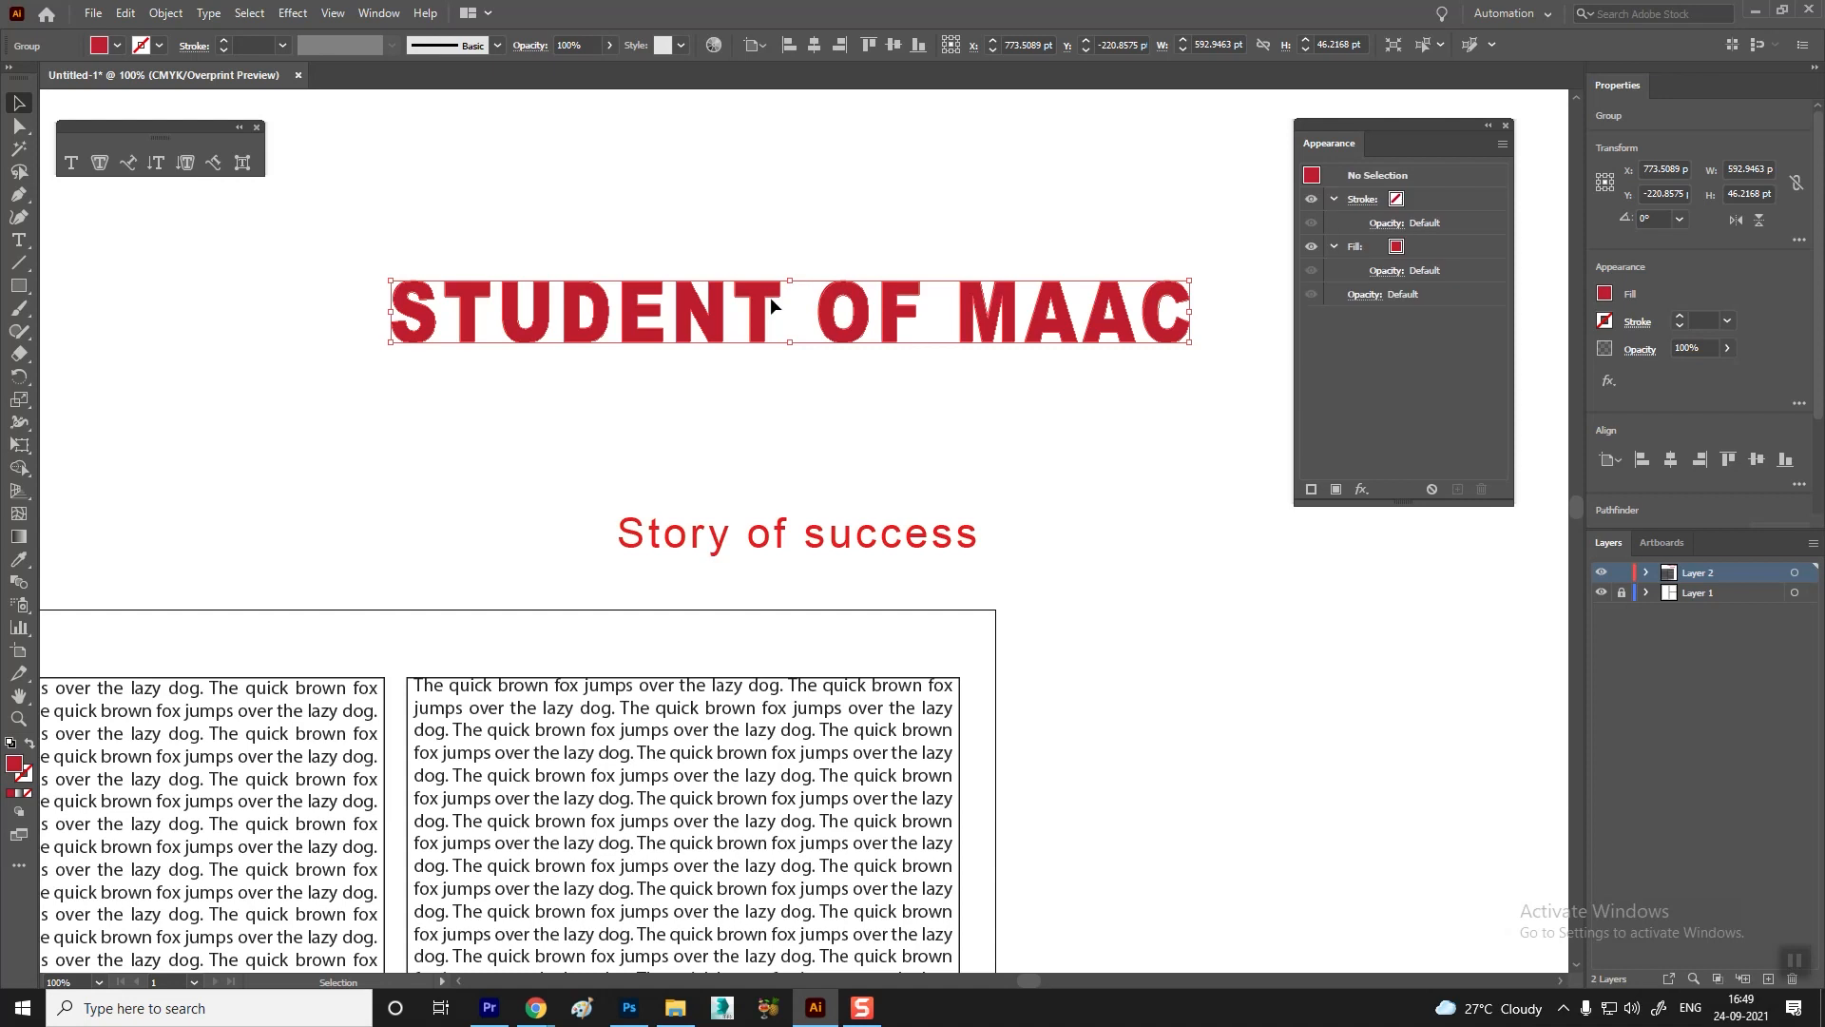
{"action": "left_click", "coordinate": [771, 304]}
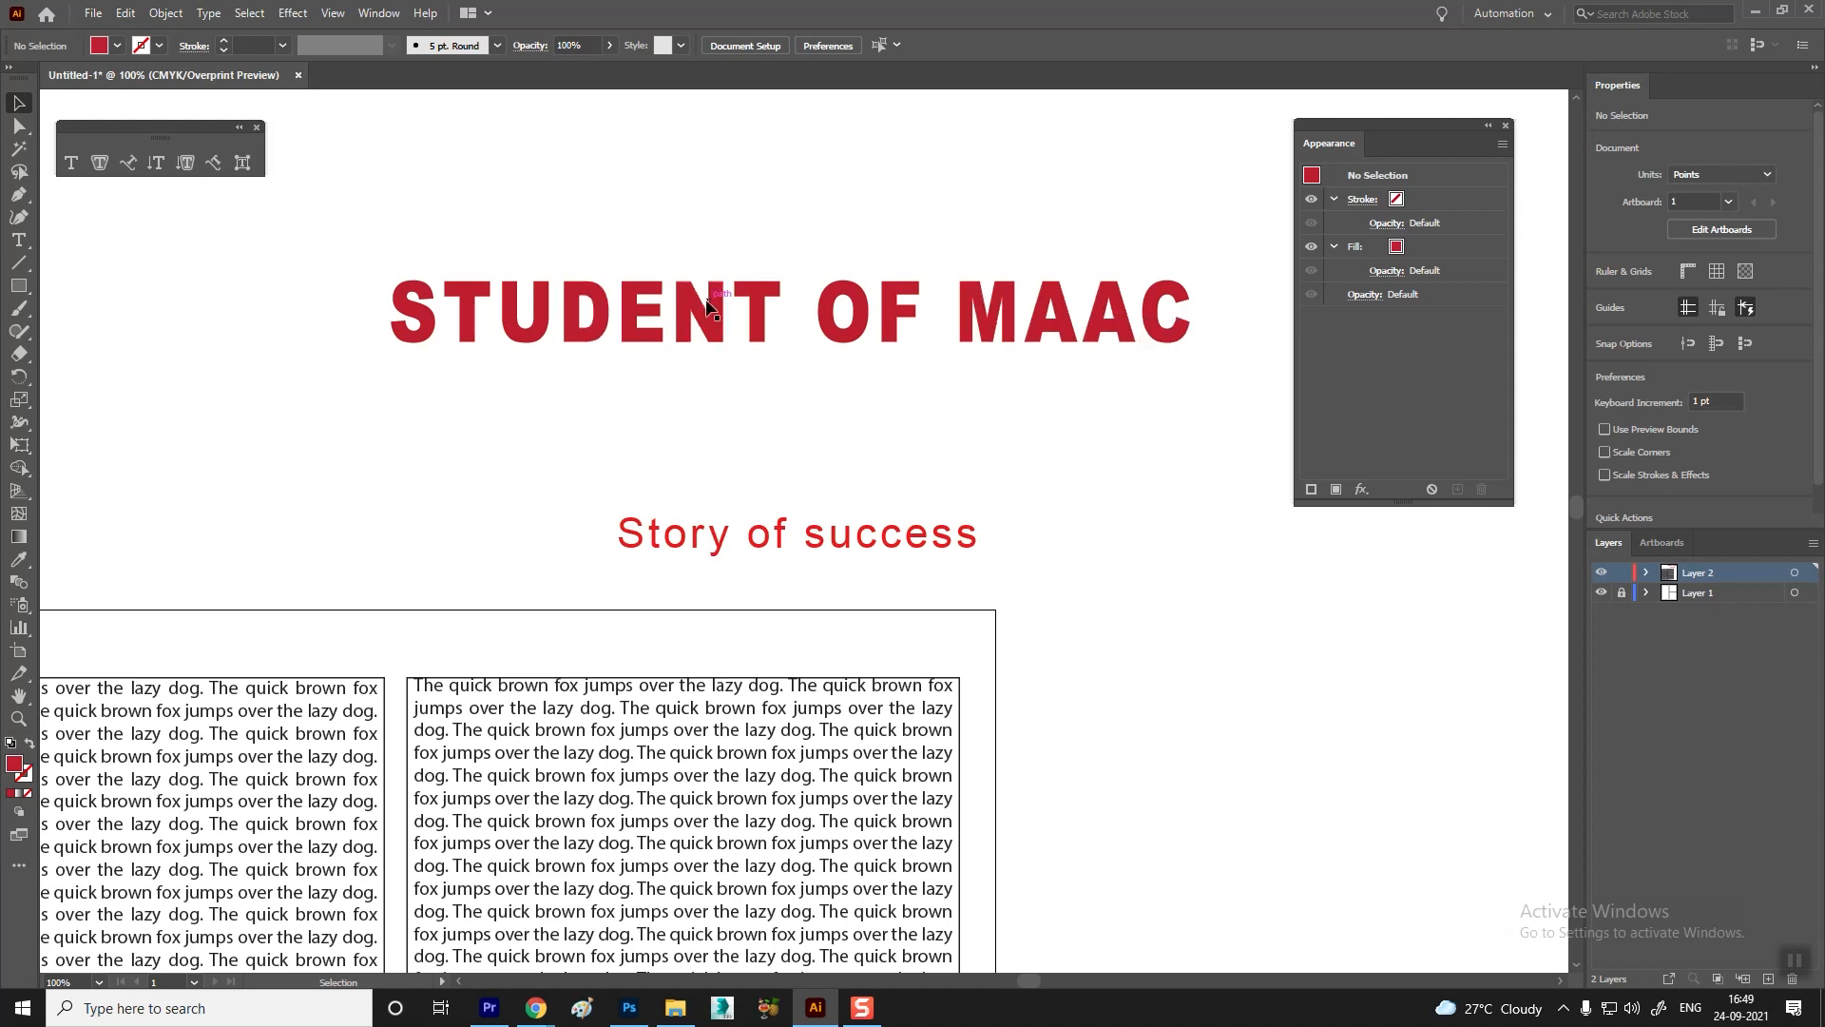
Isolate the outlined heading group and fill only the letter D of "STUDENT" with dark blue
{"action": "left_click", "coordinate": [602, 309]}
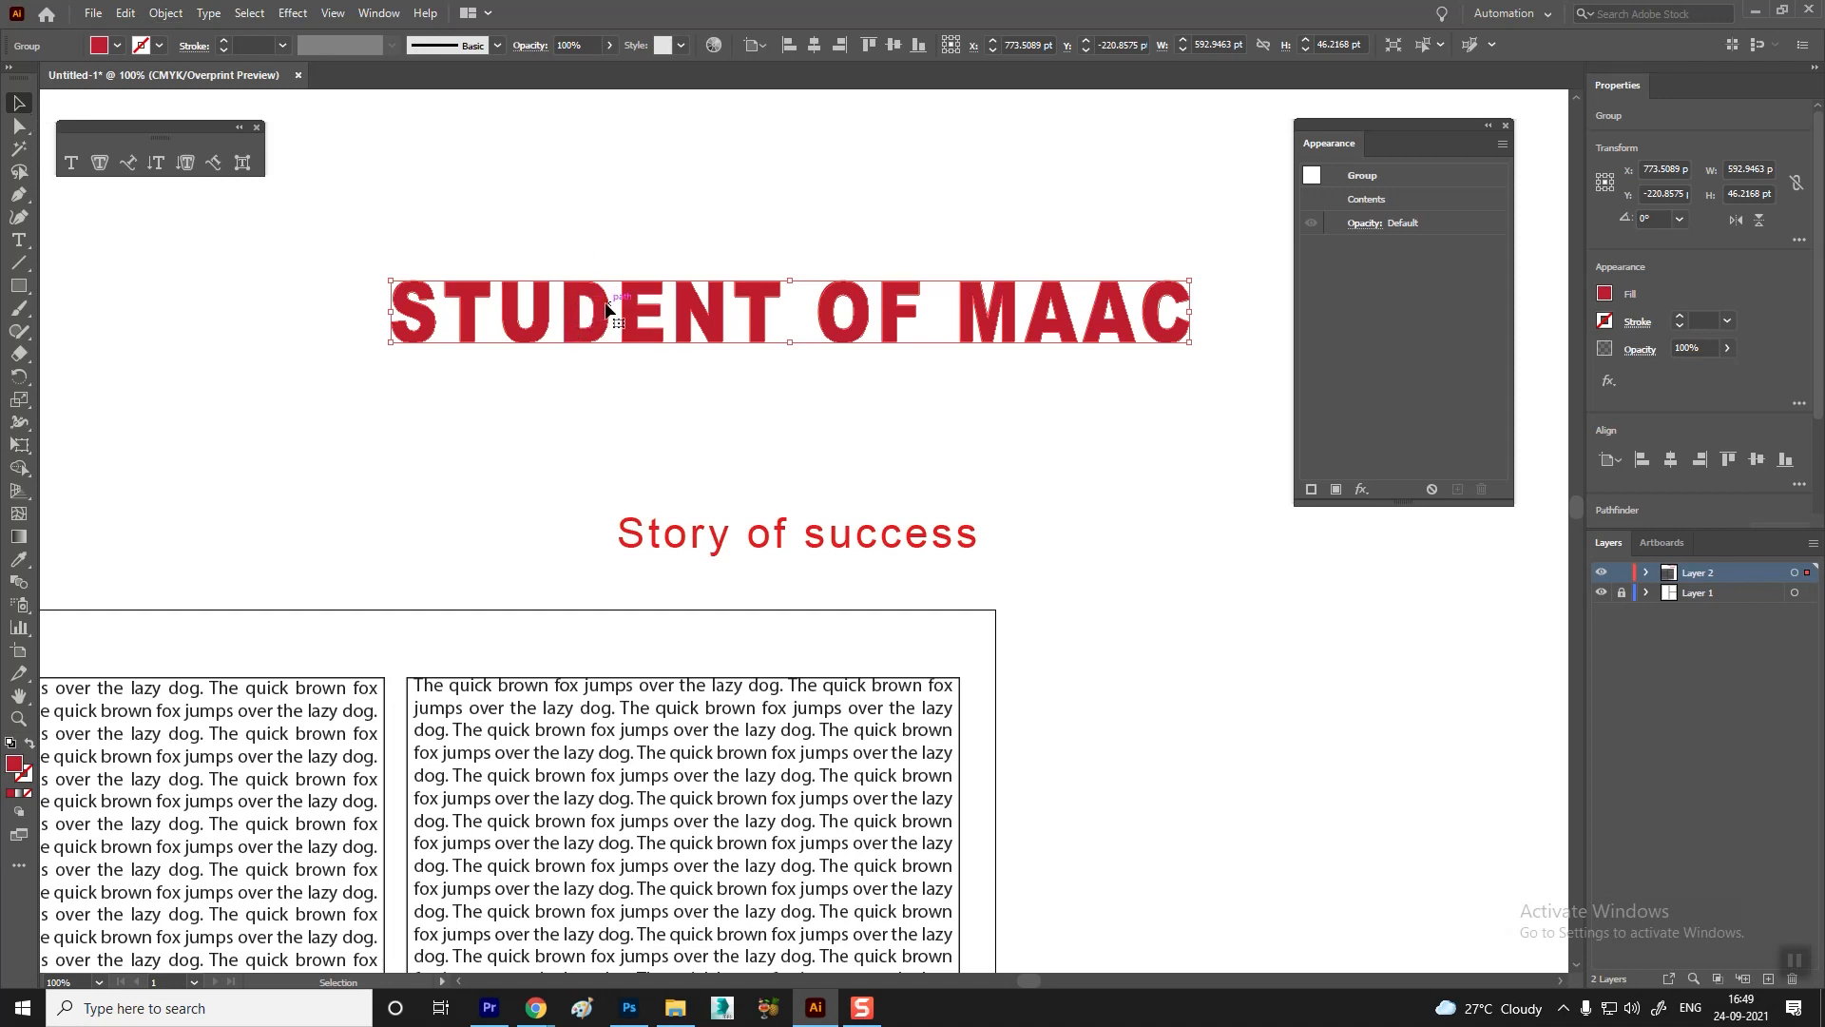
{"action": "double_click", "coordinate": [605, 308]}
{"action": "left_click", "coordinate": [606, 310]}
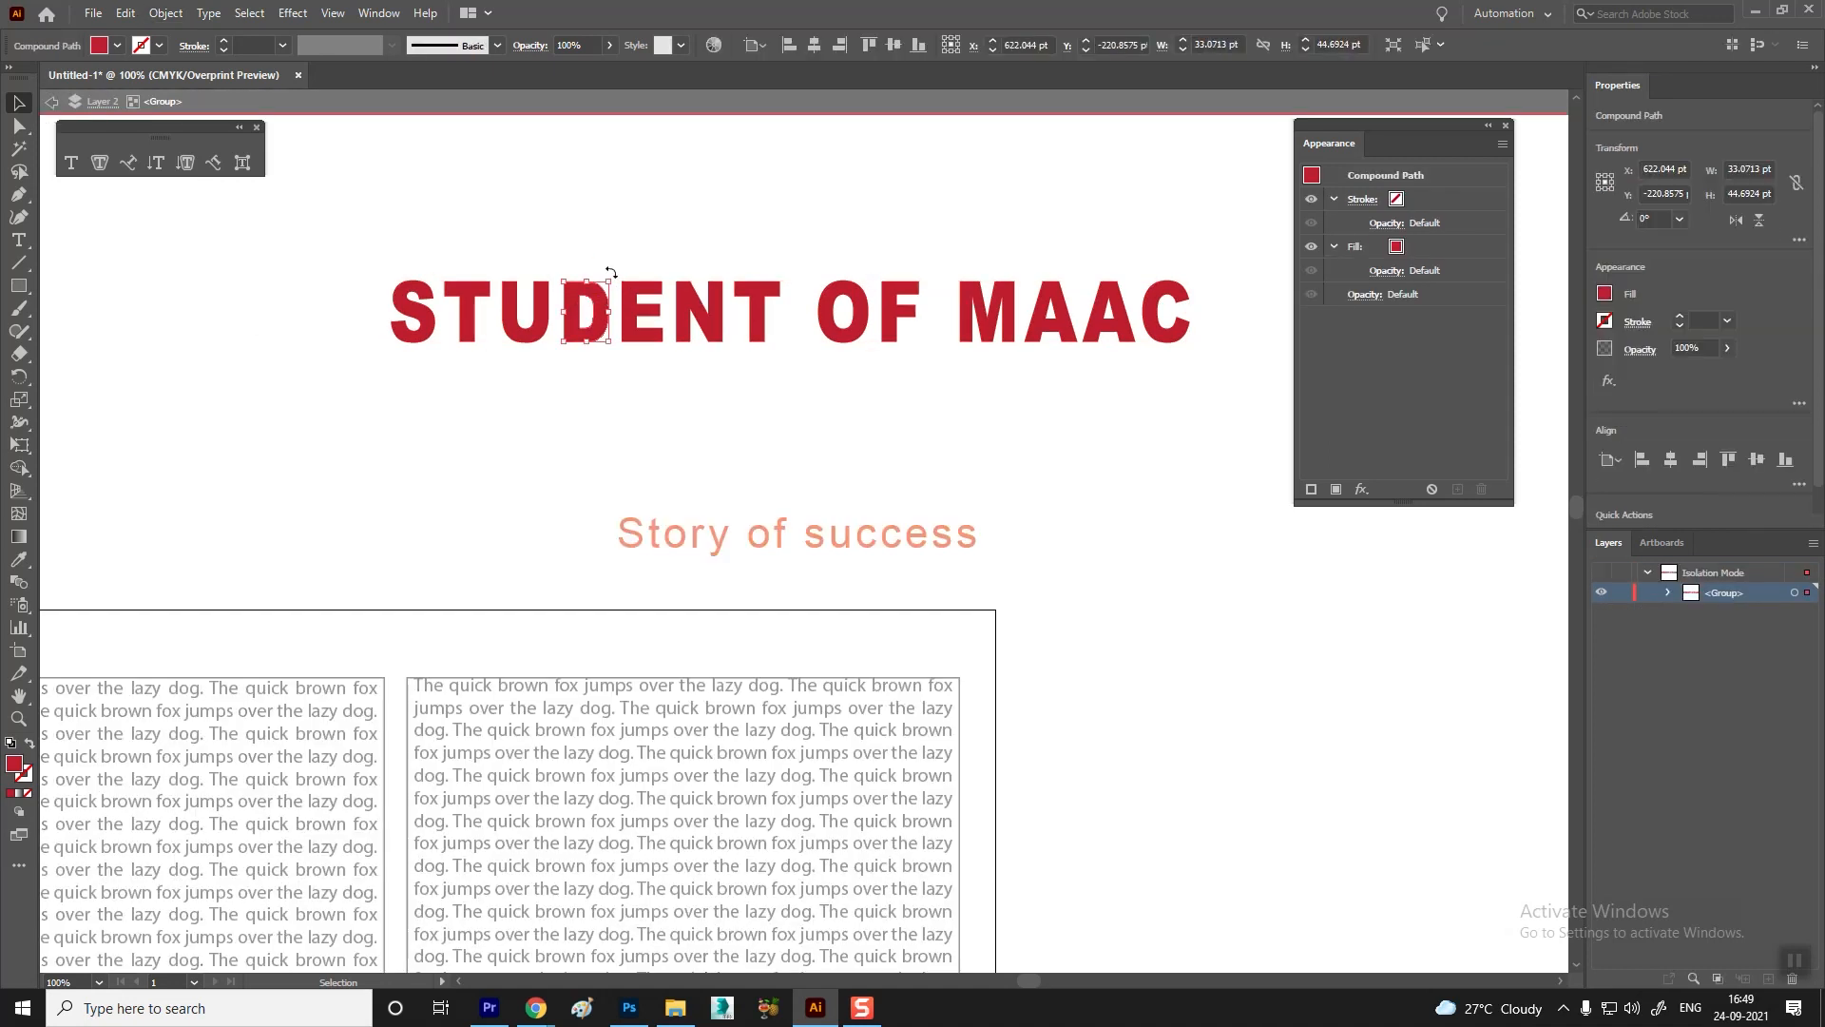
{"action": "left_click", "coordinate": [700, 311]}
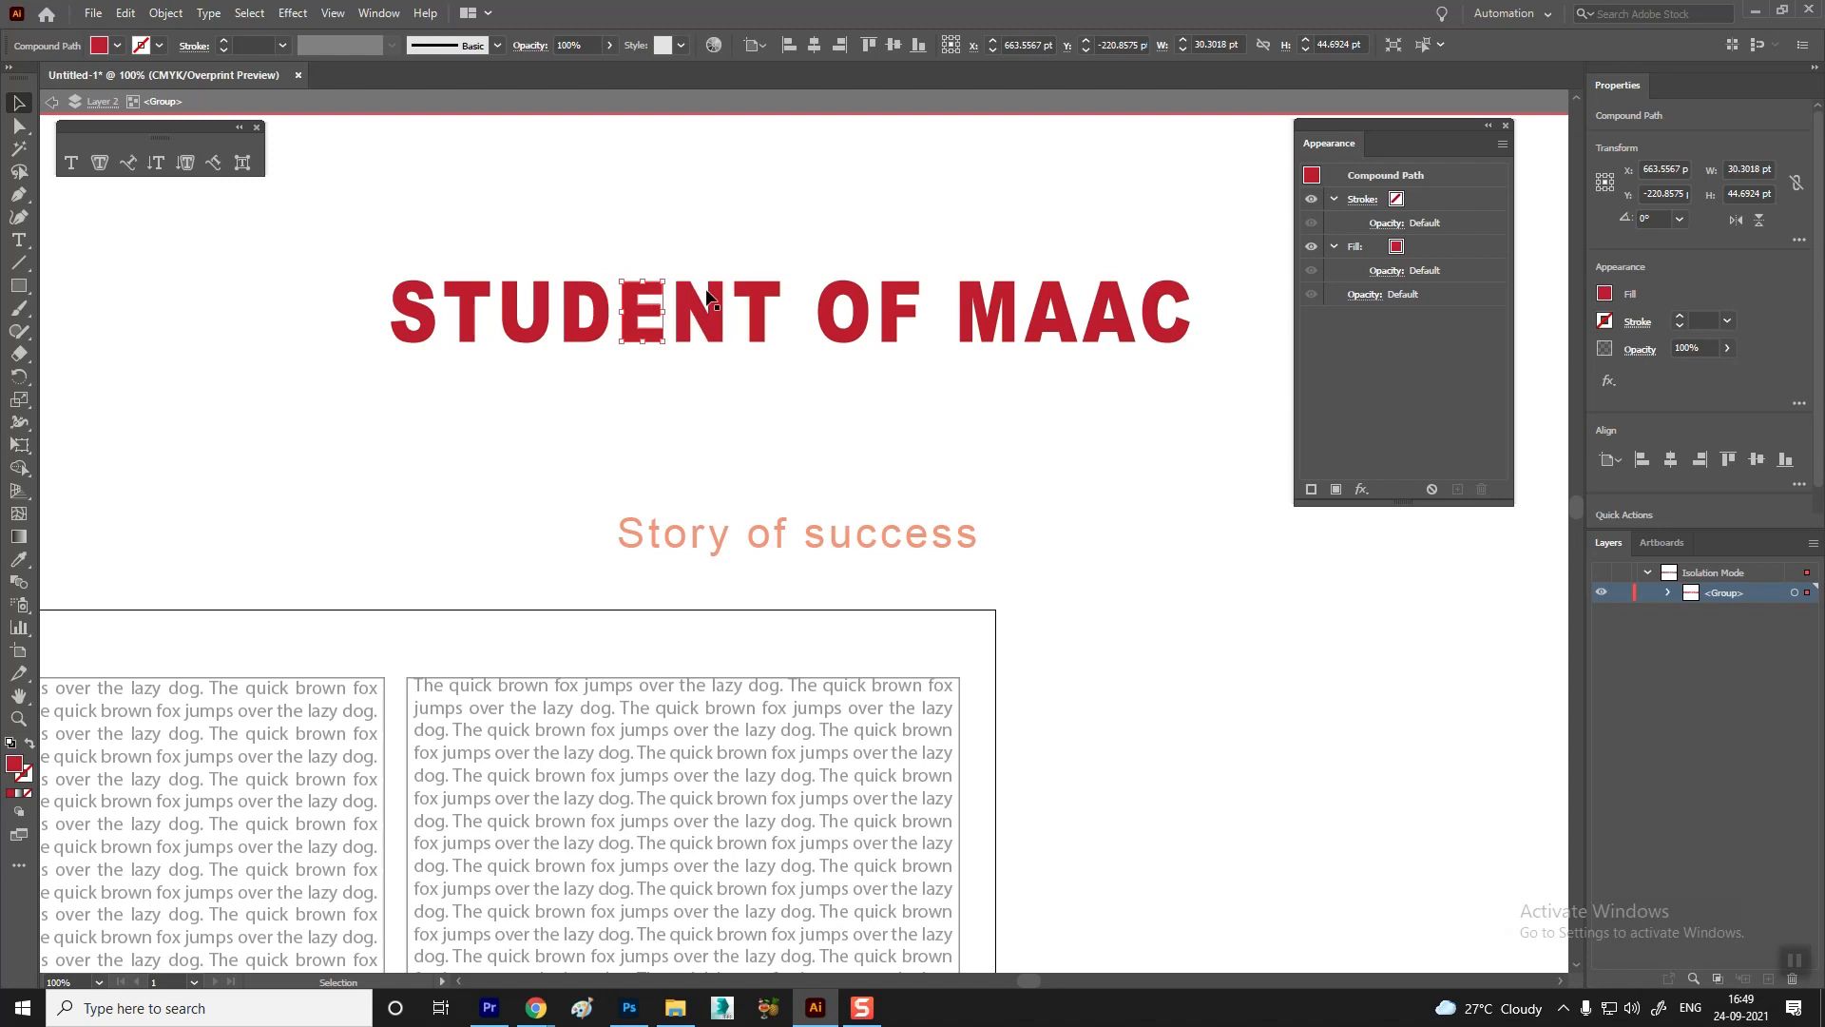
{"action": "left_click", "coordinate": [593, 289]}
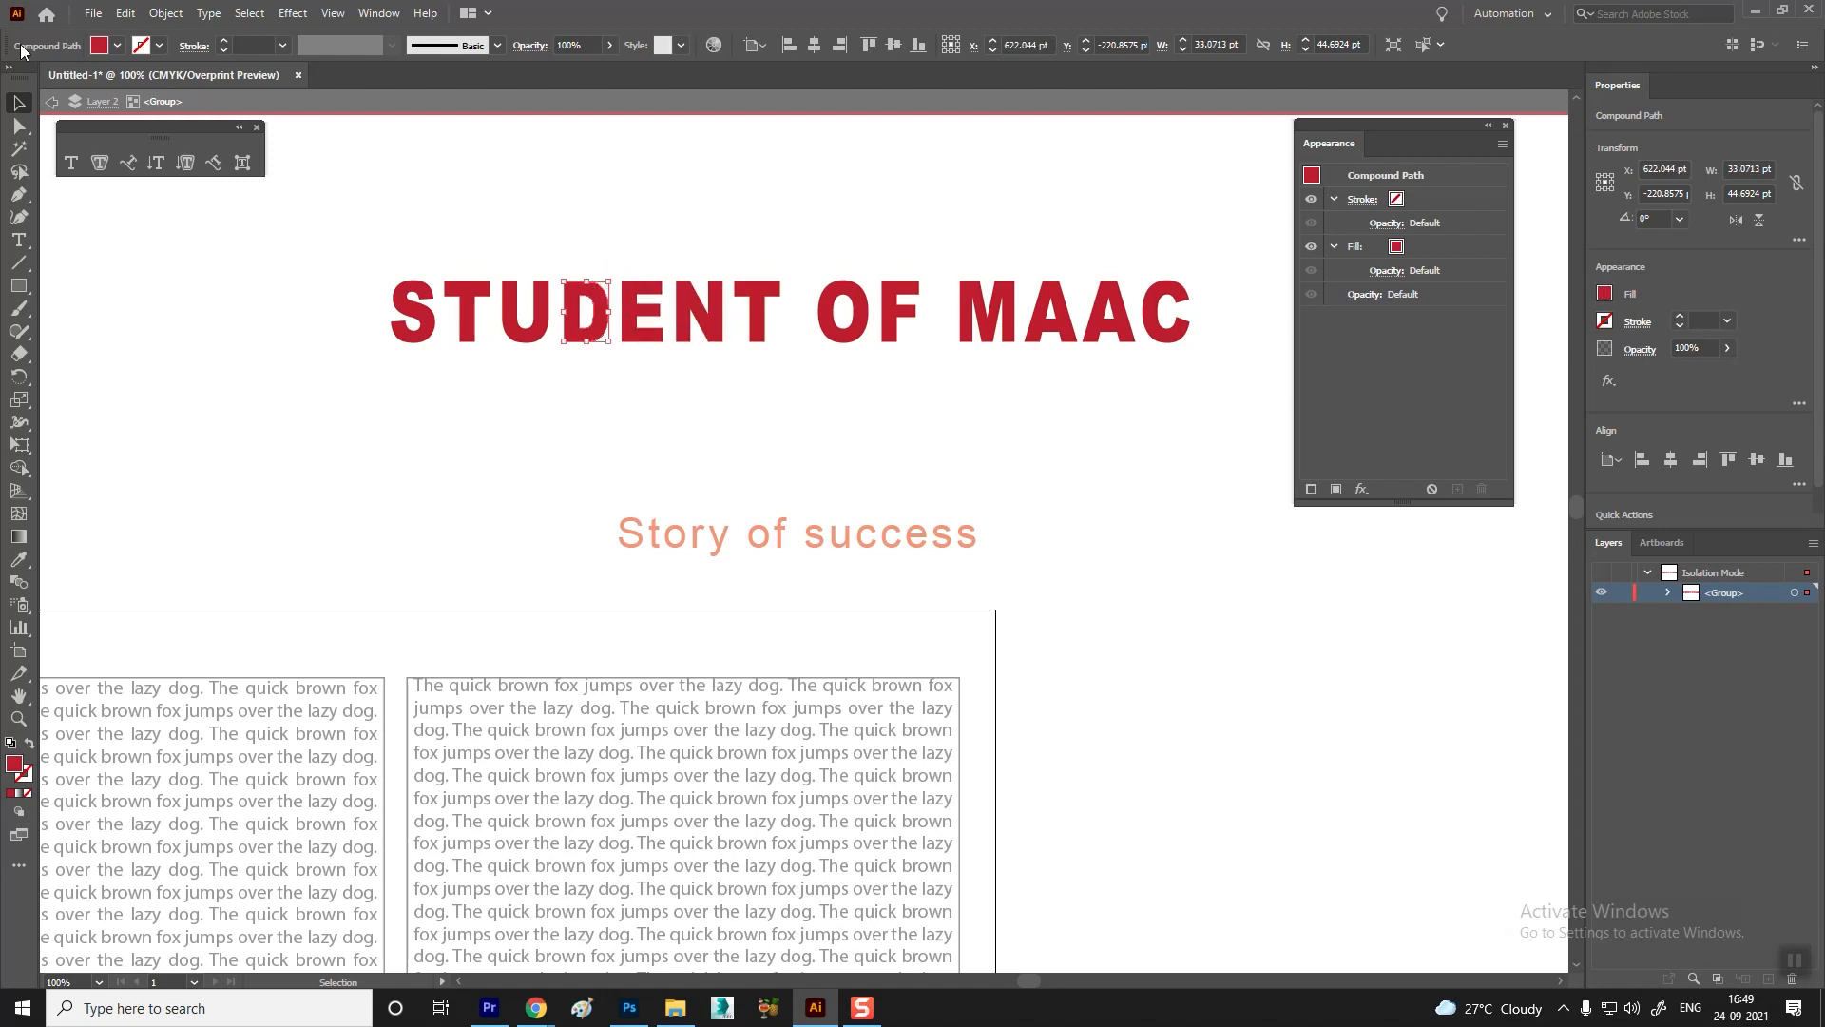
{"action": "left_click", "coordinate": [101, 46]}
{"action": "left_click", "coordinate": [119, 76]}
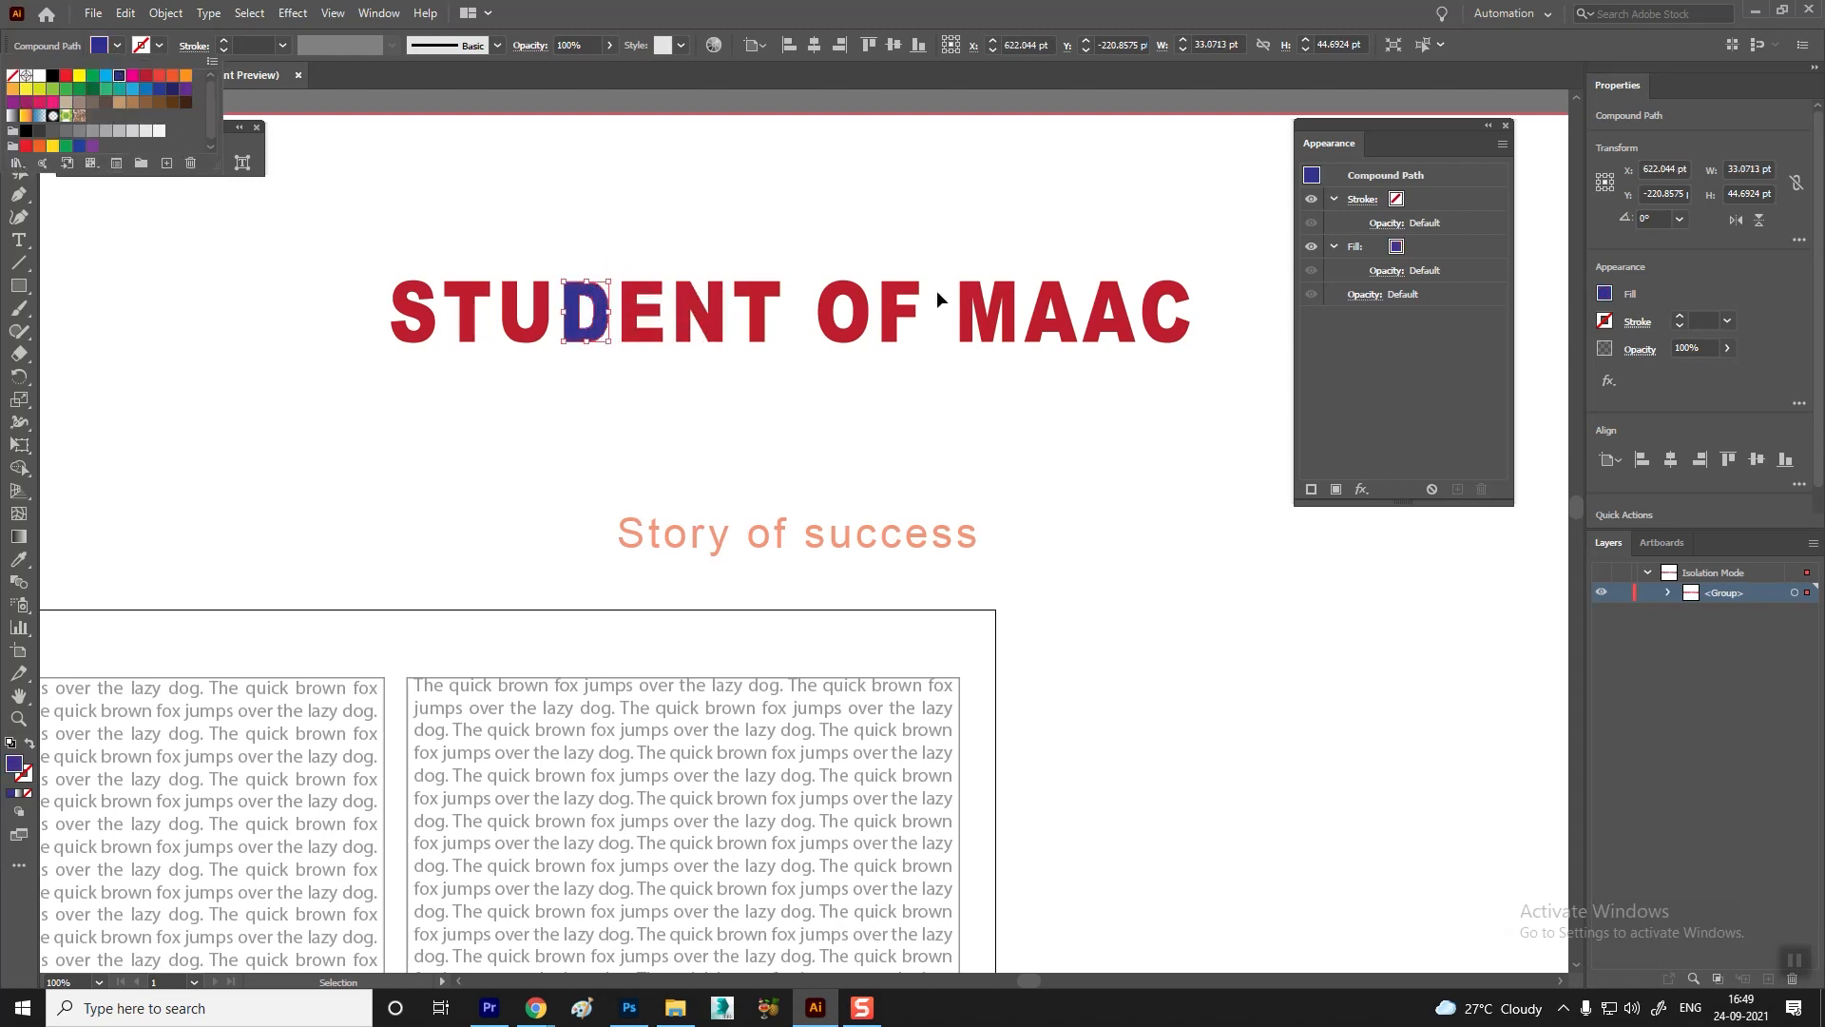
Fill the letter F of "OF" with the same dark blue and exit isolation mode
{"action": "left_click", "coordinate": [895, 301]}
{"action": "double_click", "coordinate": [895, 300]}
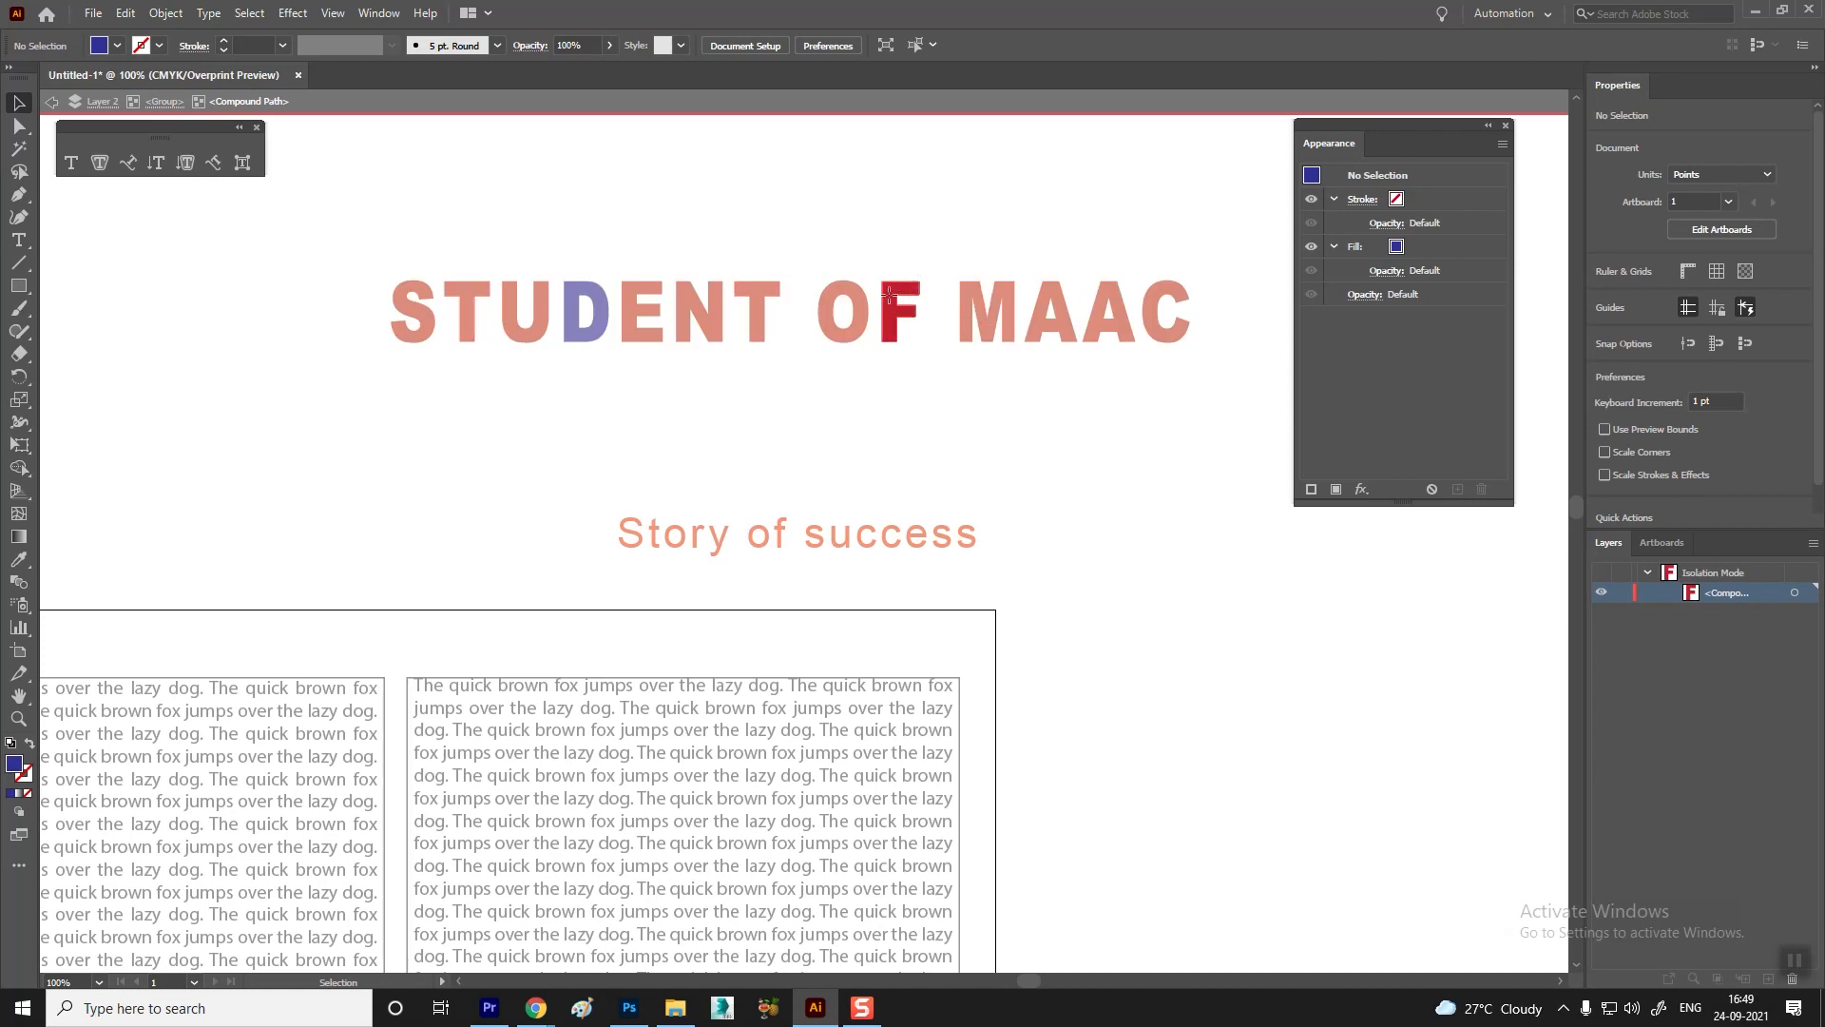
{"action": "left_click", "coordinate": [101, 46]}
{"action": "left_click", "coordinate": [120, 76]}
{"action": "key", "text": "Escape"}
{"action": "key", "text": "Escape"}
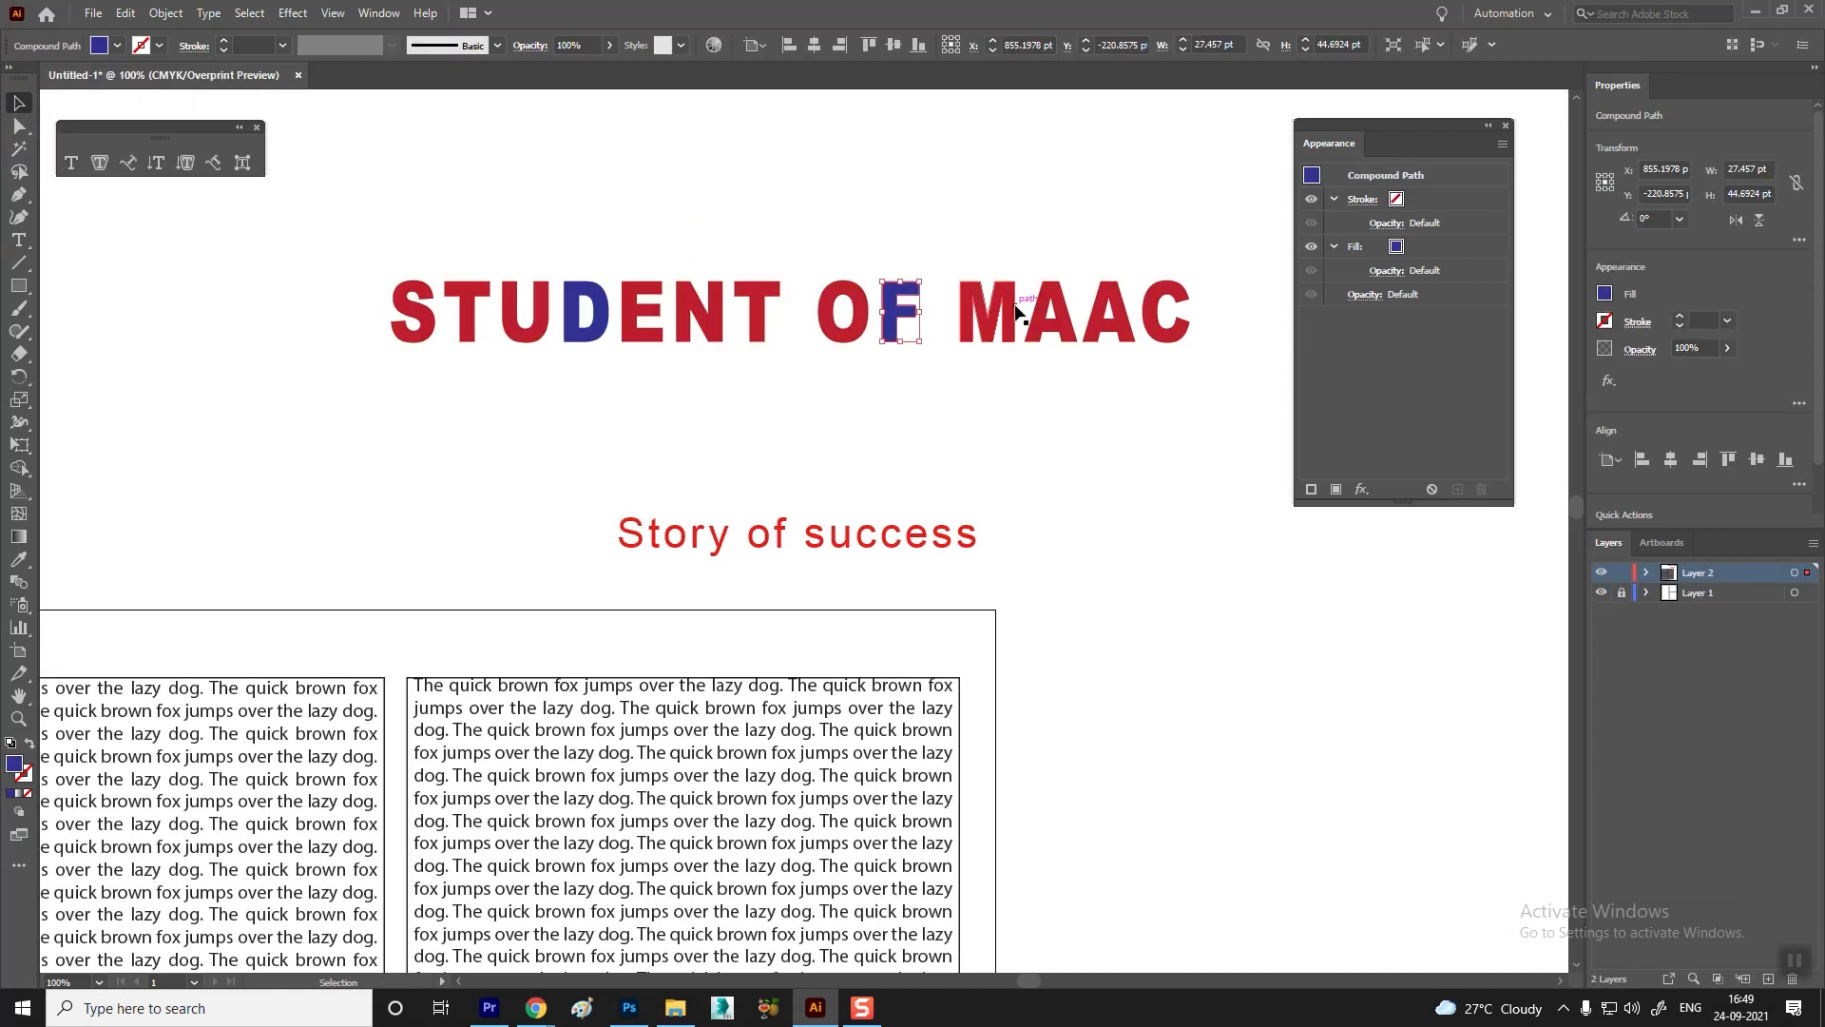
Isolate the heading group, fill the first A of "MAAC" with green, and exit isolation mode
{"action": "left_click", "coordinate": [1062, 321]}
{"action": "double_click", "coordinate": [1065, 323]}
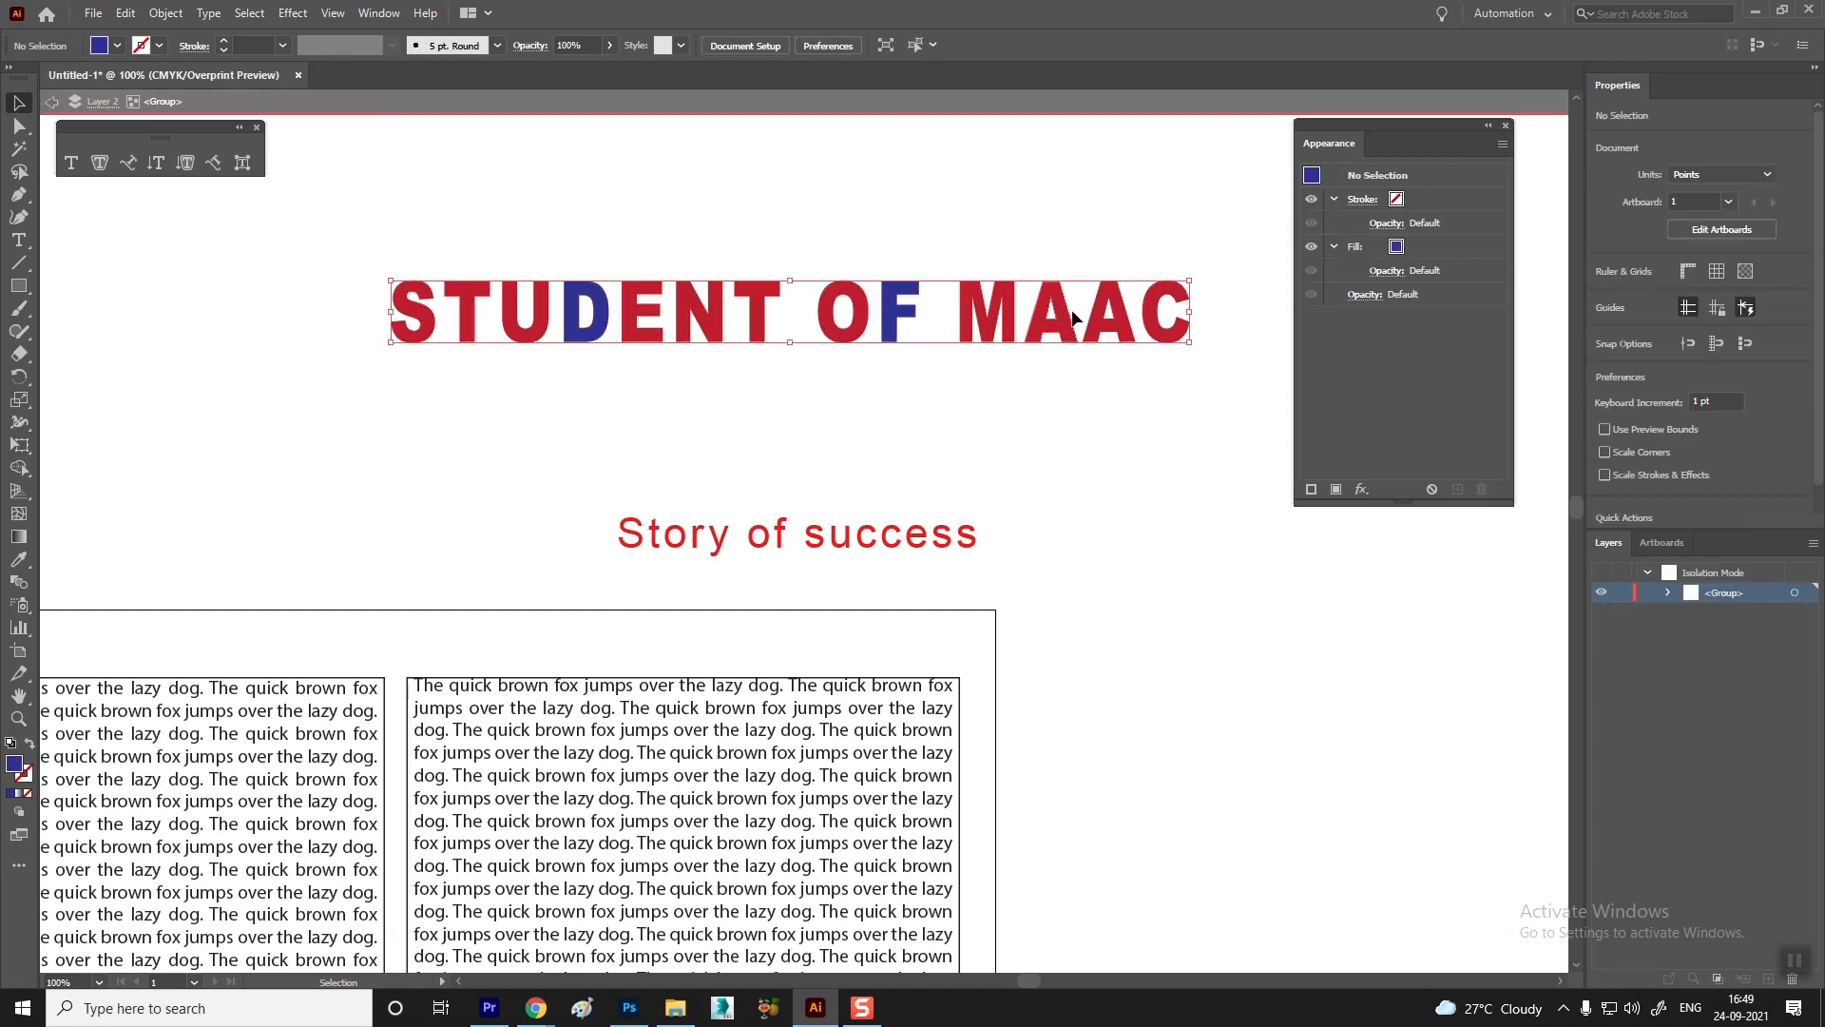
{"action": "left_click", "coordinate": [1065, 323]}
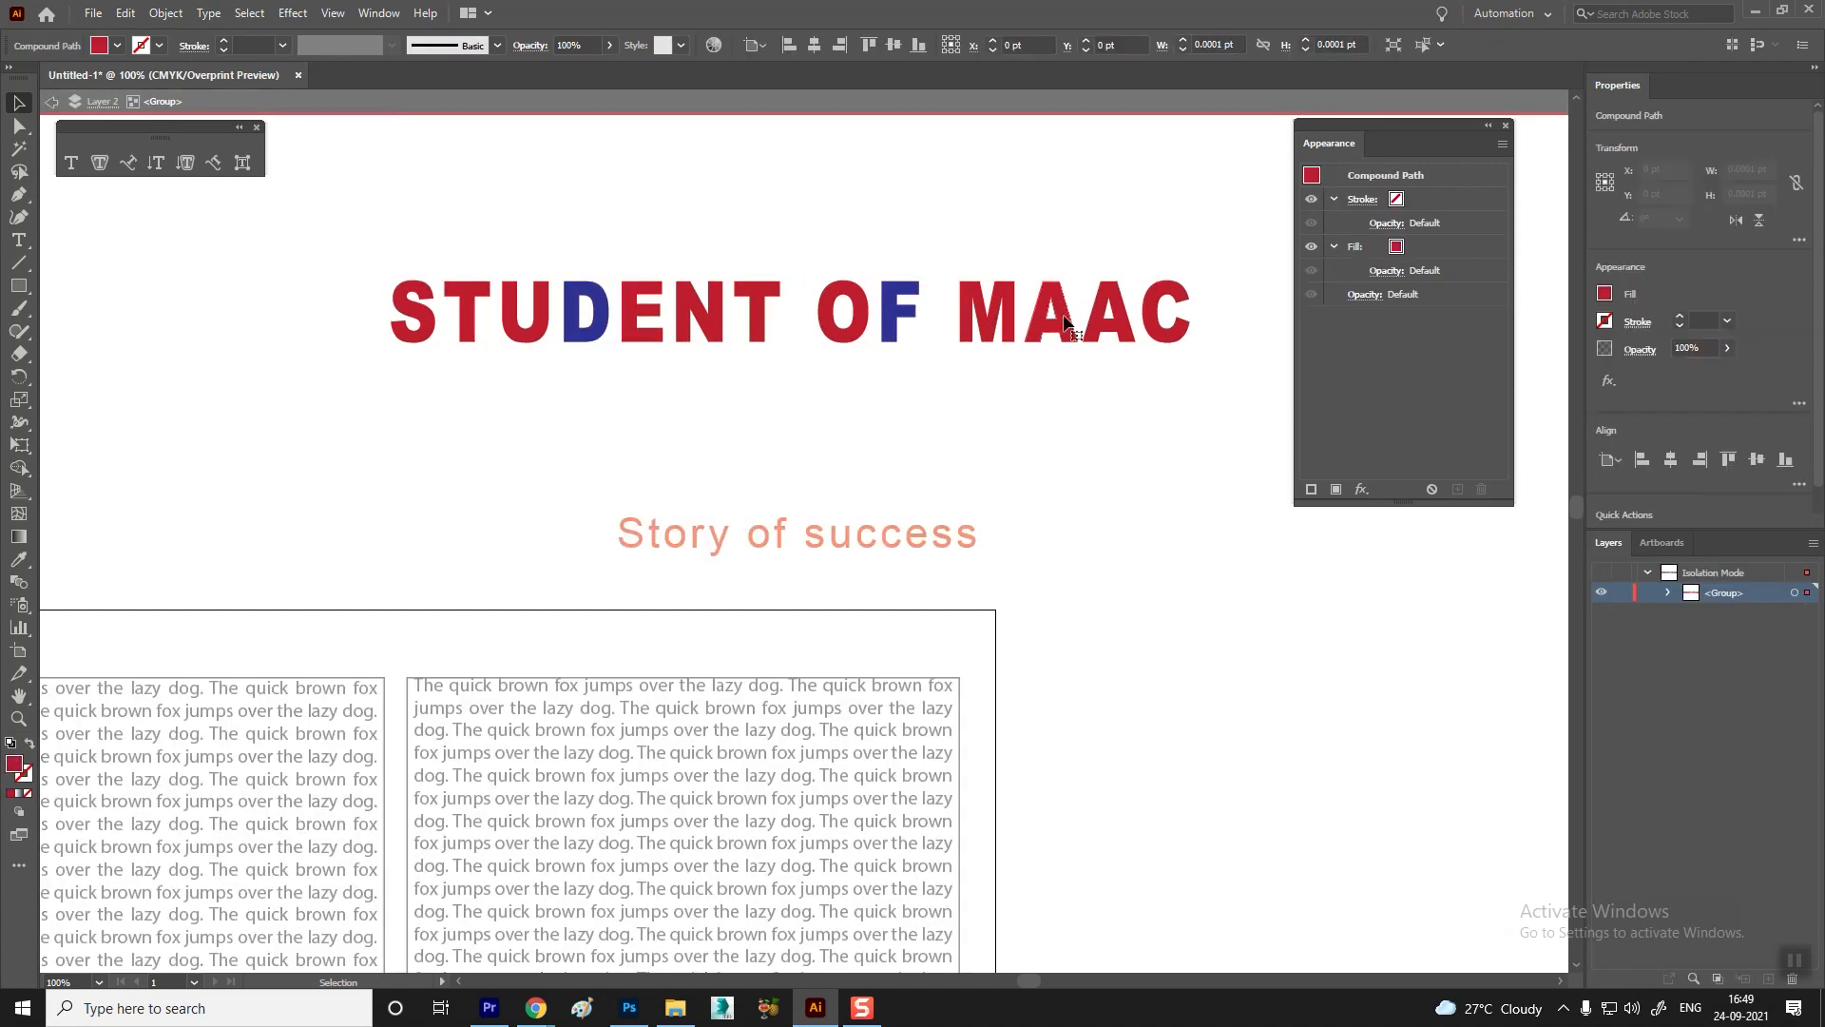
{"action": "left_click", "coordinate": [116, 45]}
{"action": "left_click", "coordinate": [90, 78]}
{"action": "key", "text": "Escape"}
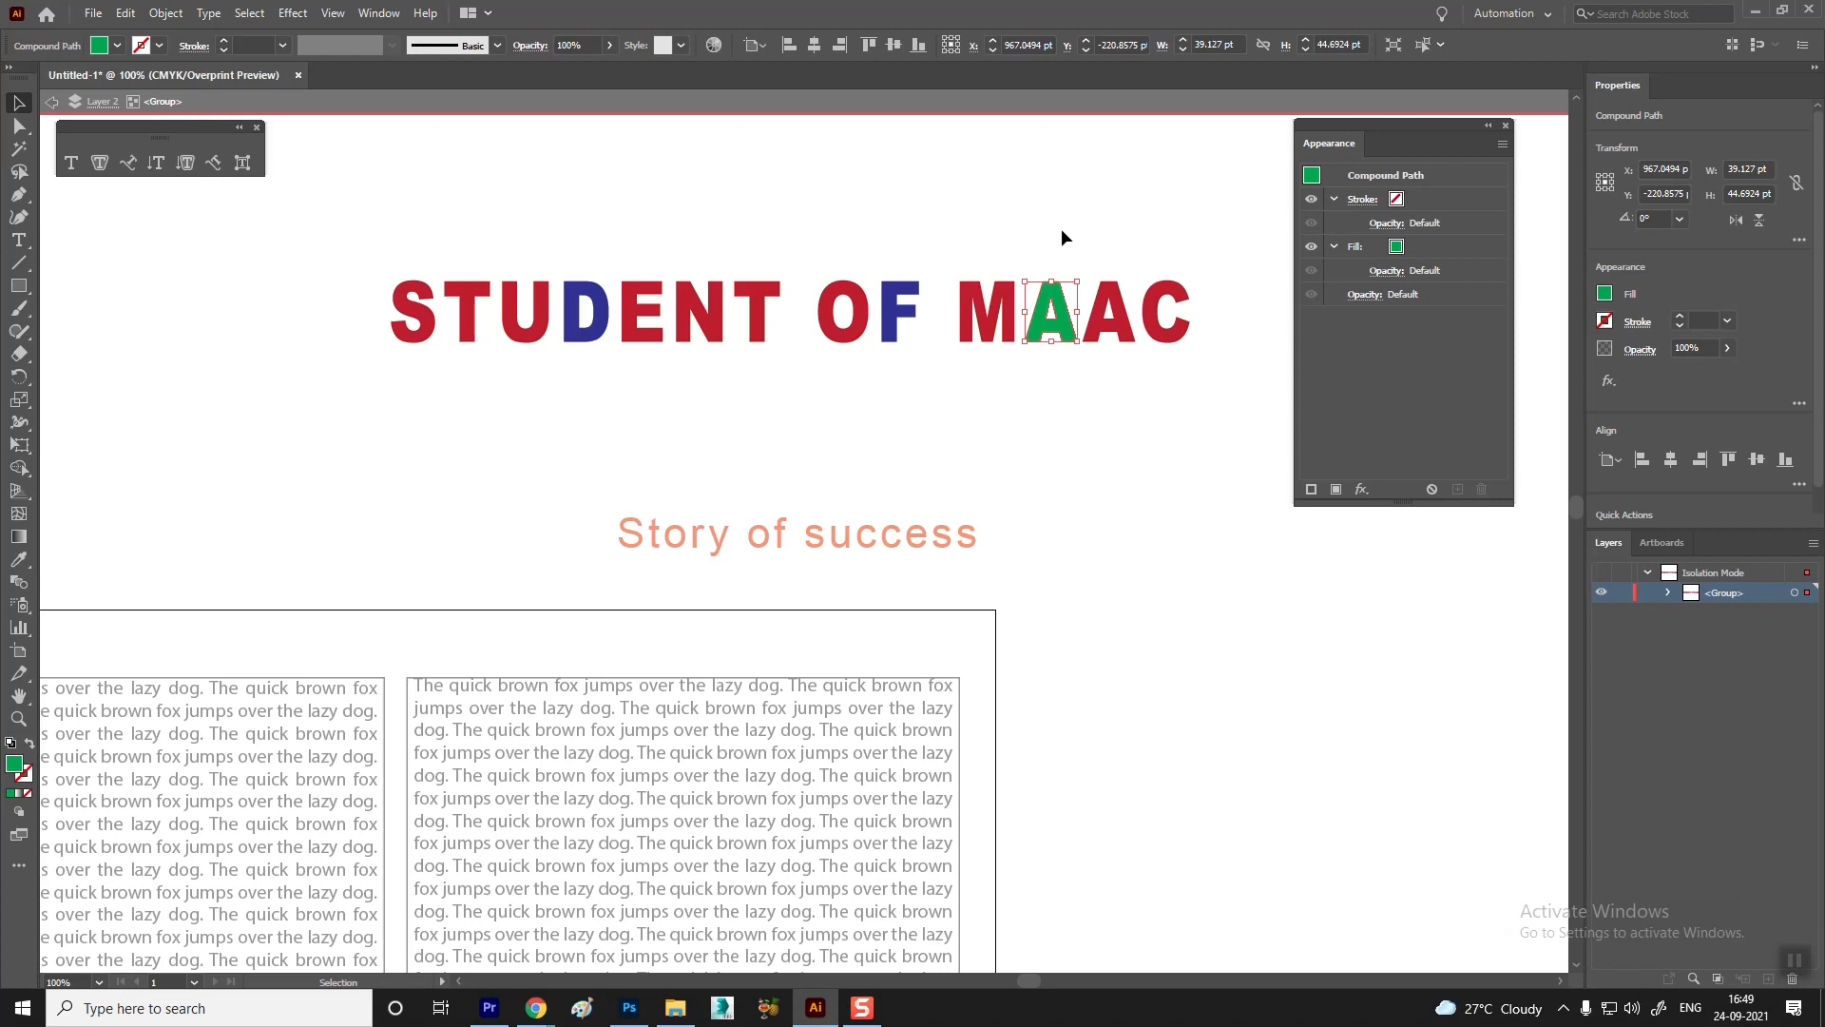
{"action": "key", "text": "Escape"}
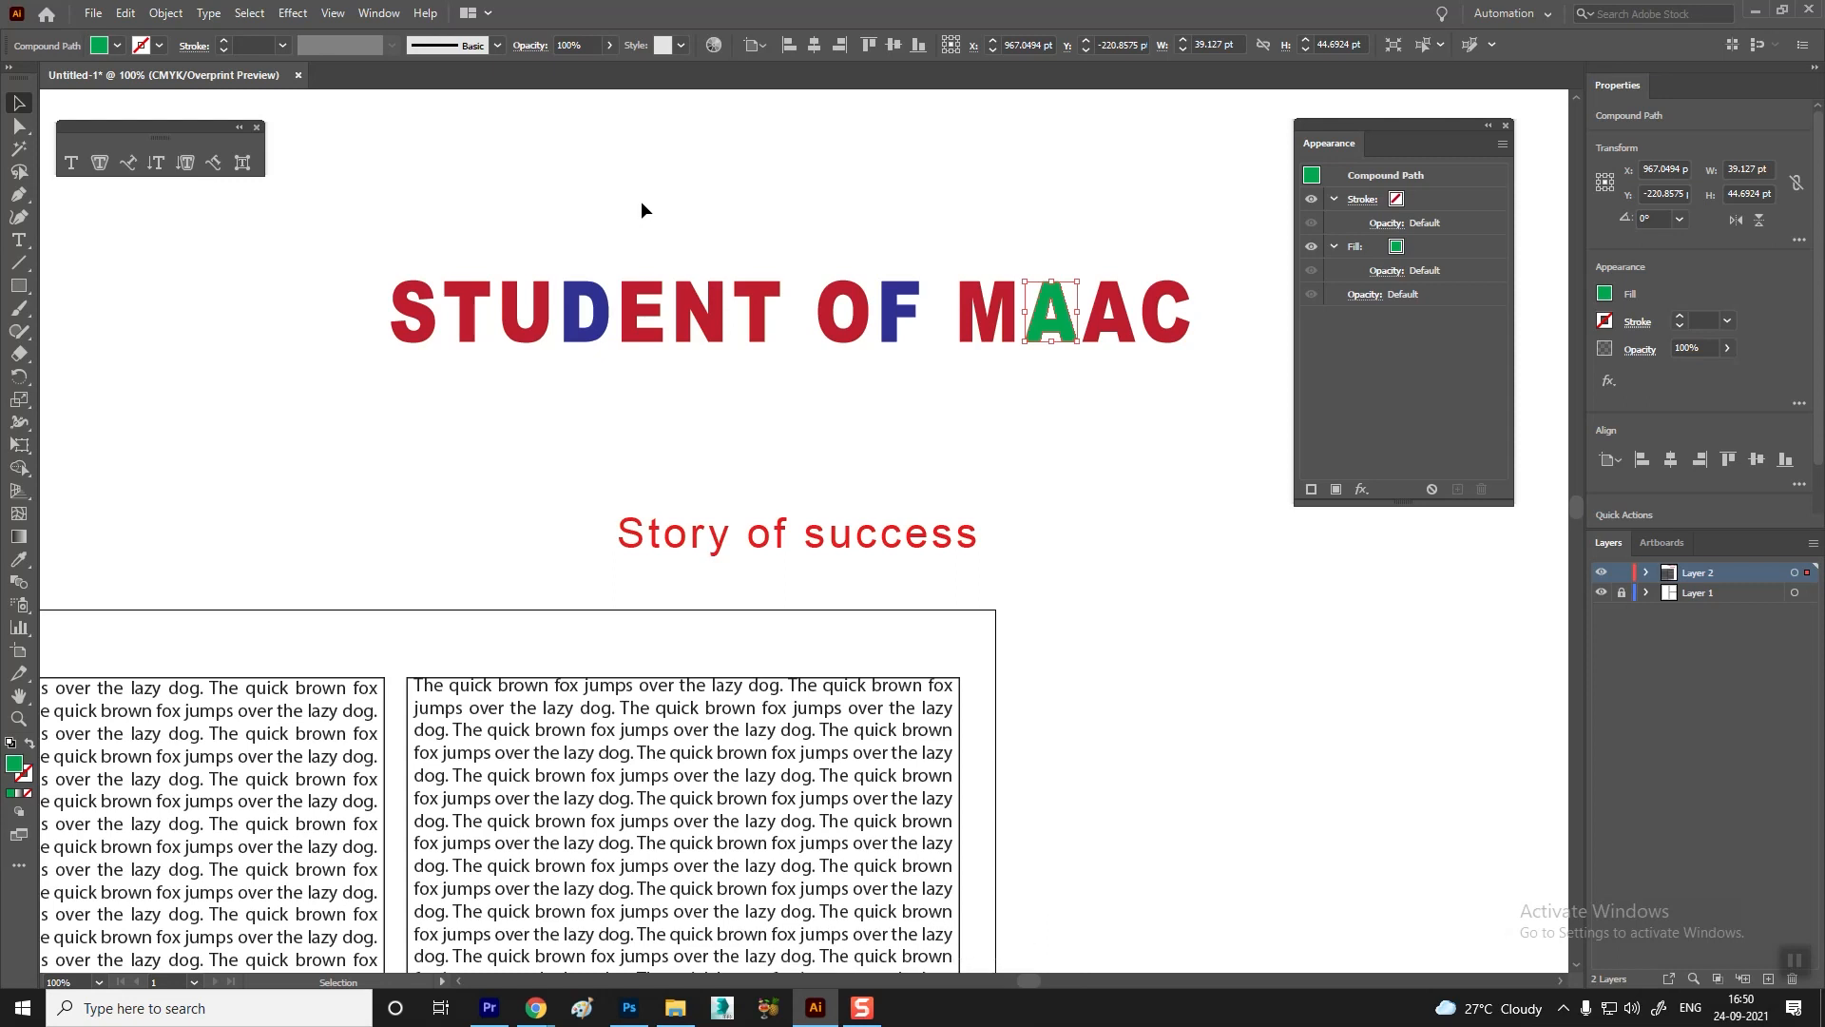
Stretch the initial S of "STUDENT" upward to about 79 pt tall within the isolated group, and exit isolation mode
{"action": "left_click", "coordinate": [761, 307]}
{"action": "double_click", "coordinate": [760, 307]}
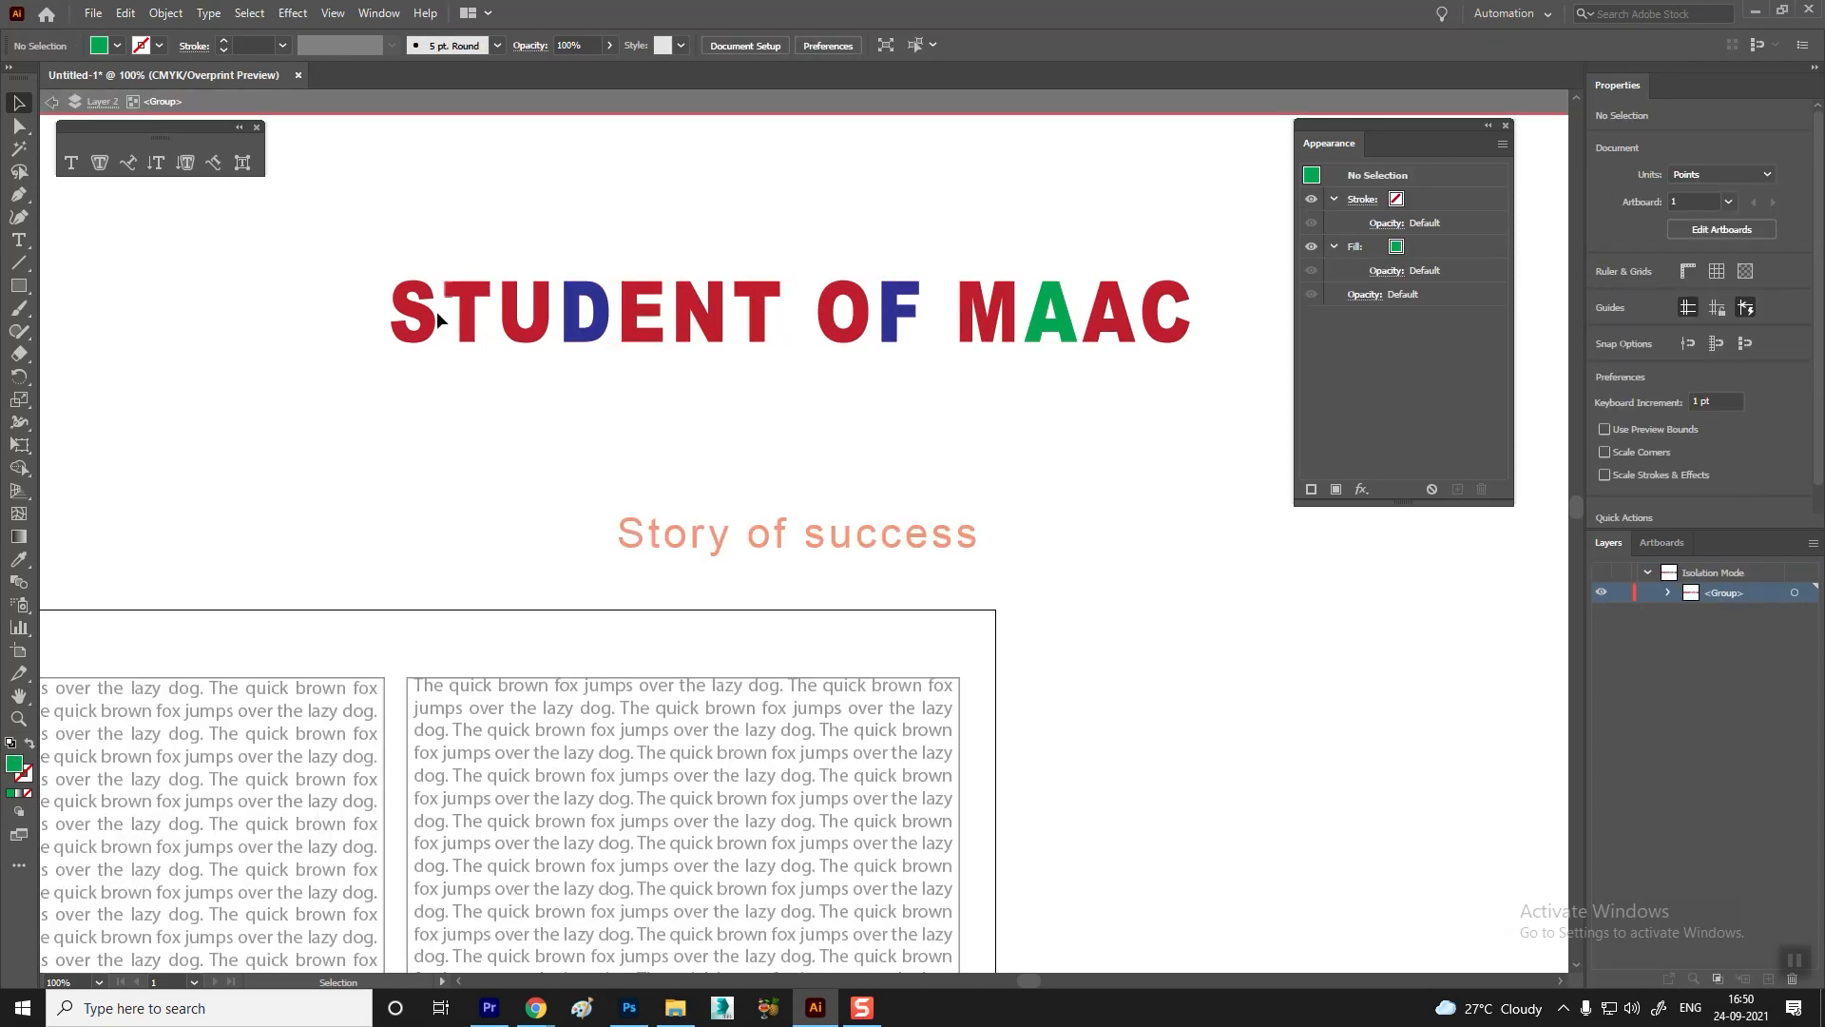
{"action": "left_click", "coordinate": [423, 285]}
{"action": "left_click_drag", "start_coordinate": [415, 281], "coordinate": [413, 238]}
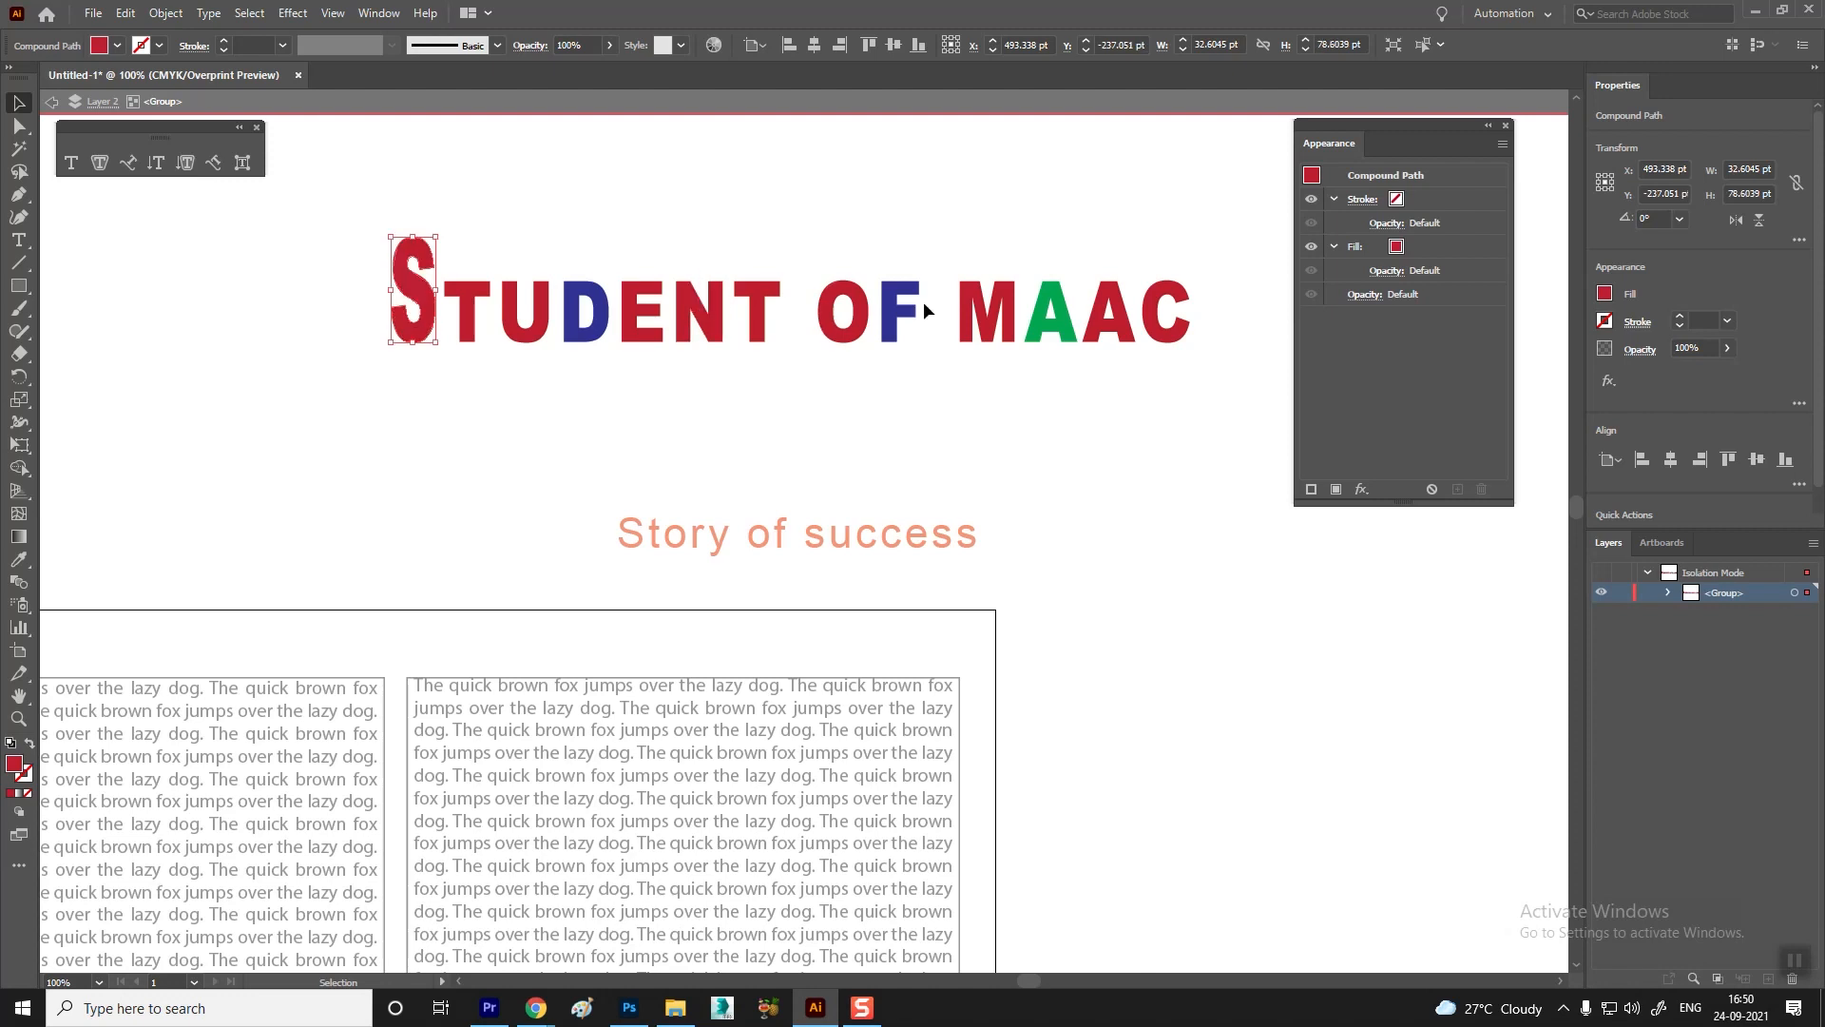
{"action": "key", "text": "Escape"}
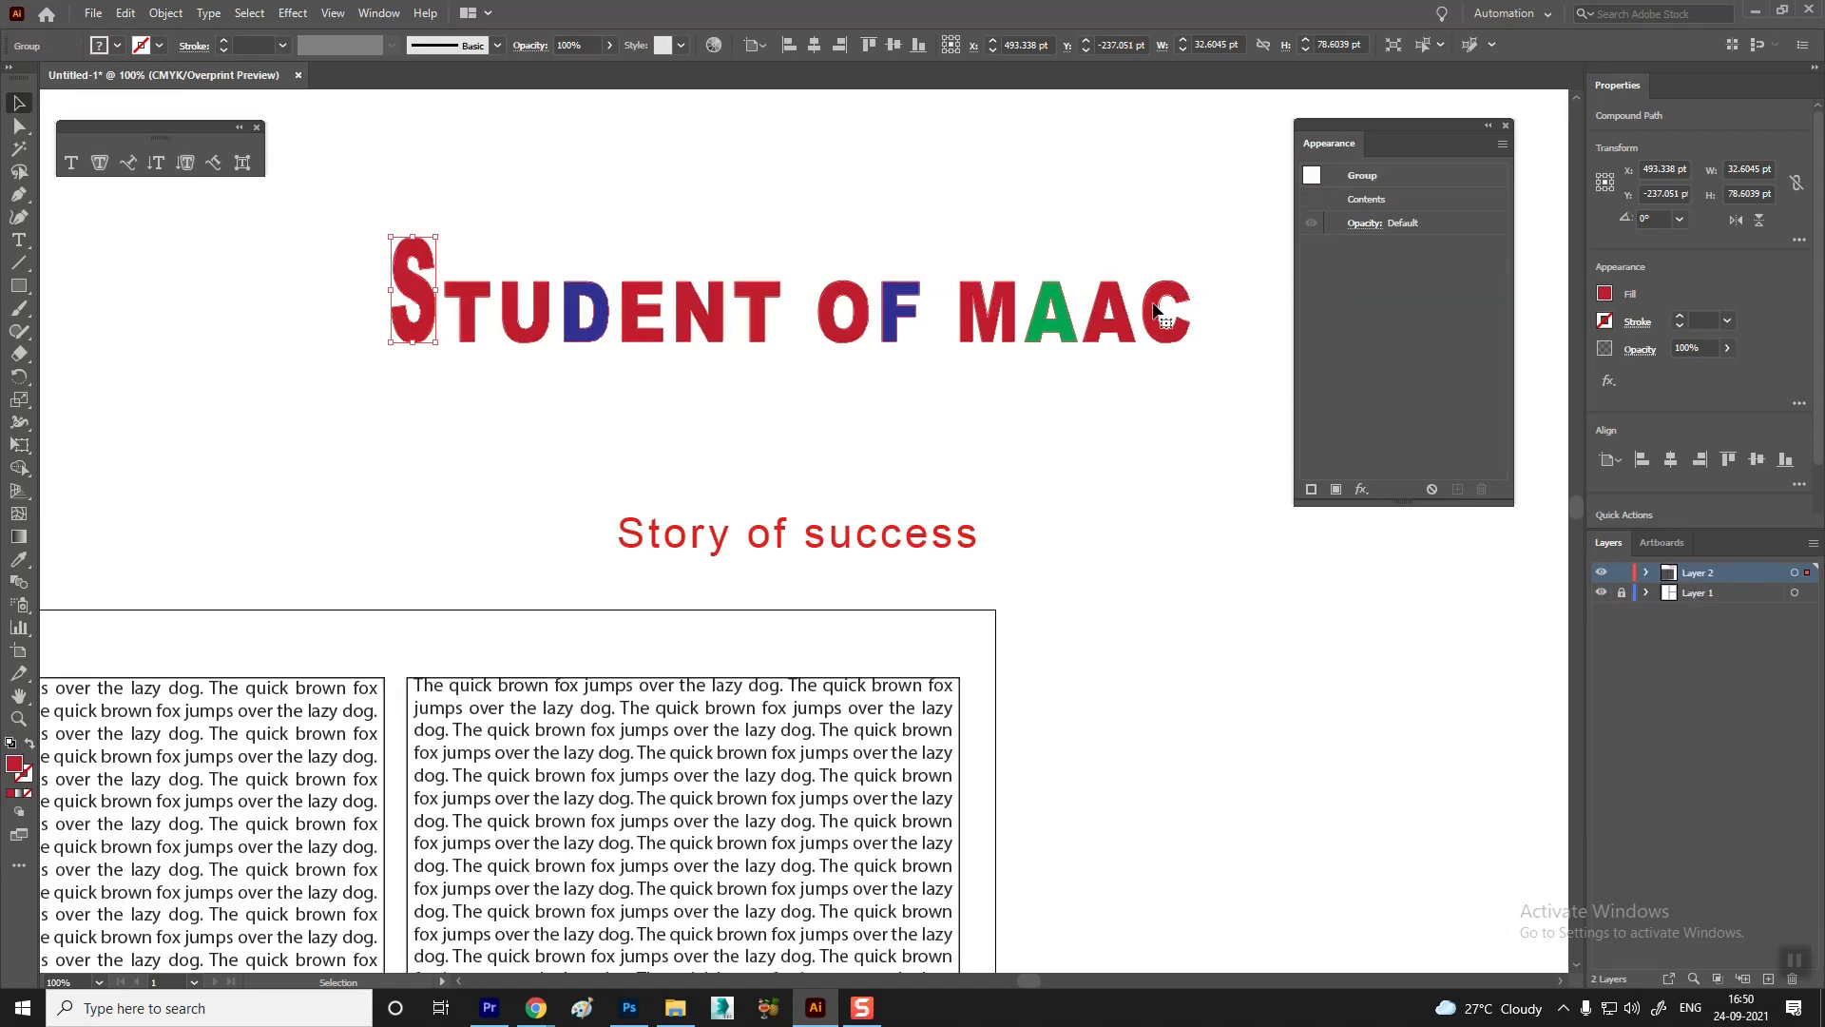
Isolate the heading group, stretch the final C of "MAAC" upward to about 79 pt tall, and exit isolation mode
{"action": "double_click", "coordinate": [1165, 304]}
{"action": "left_click", "coordinate": [1156, 294]}
{"action": "left_click_drag", "start_coordinate": [1167, 281], "coordinate": [1168, 237]}
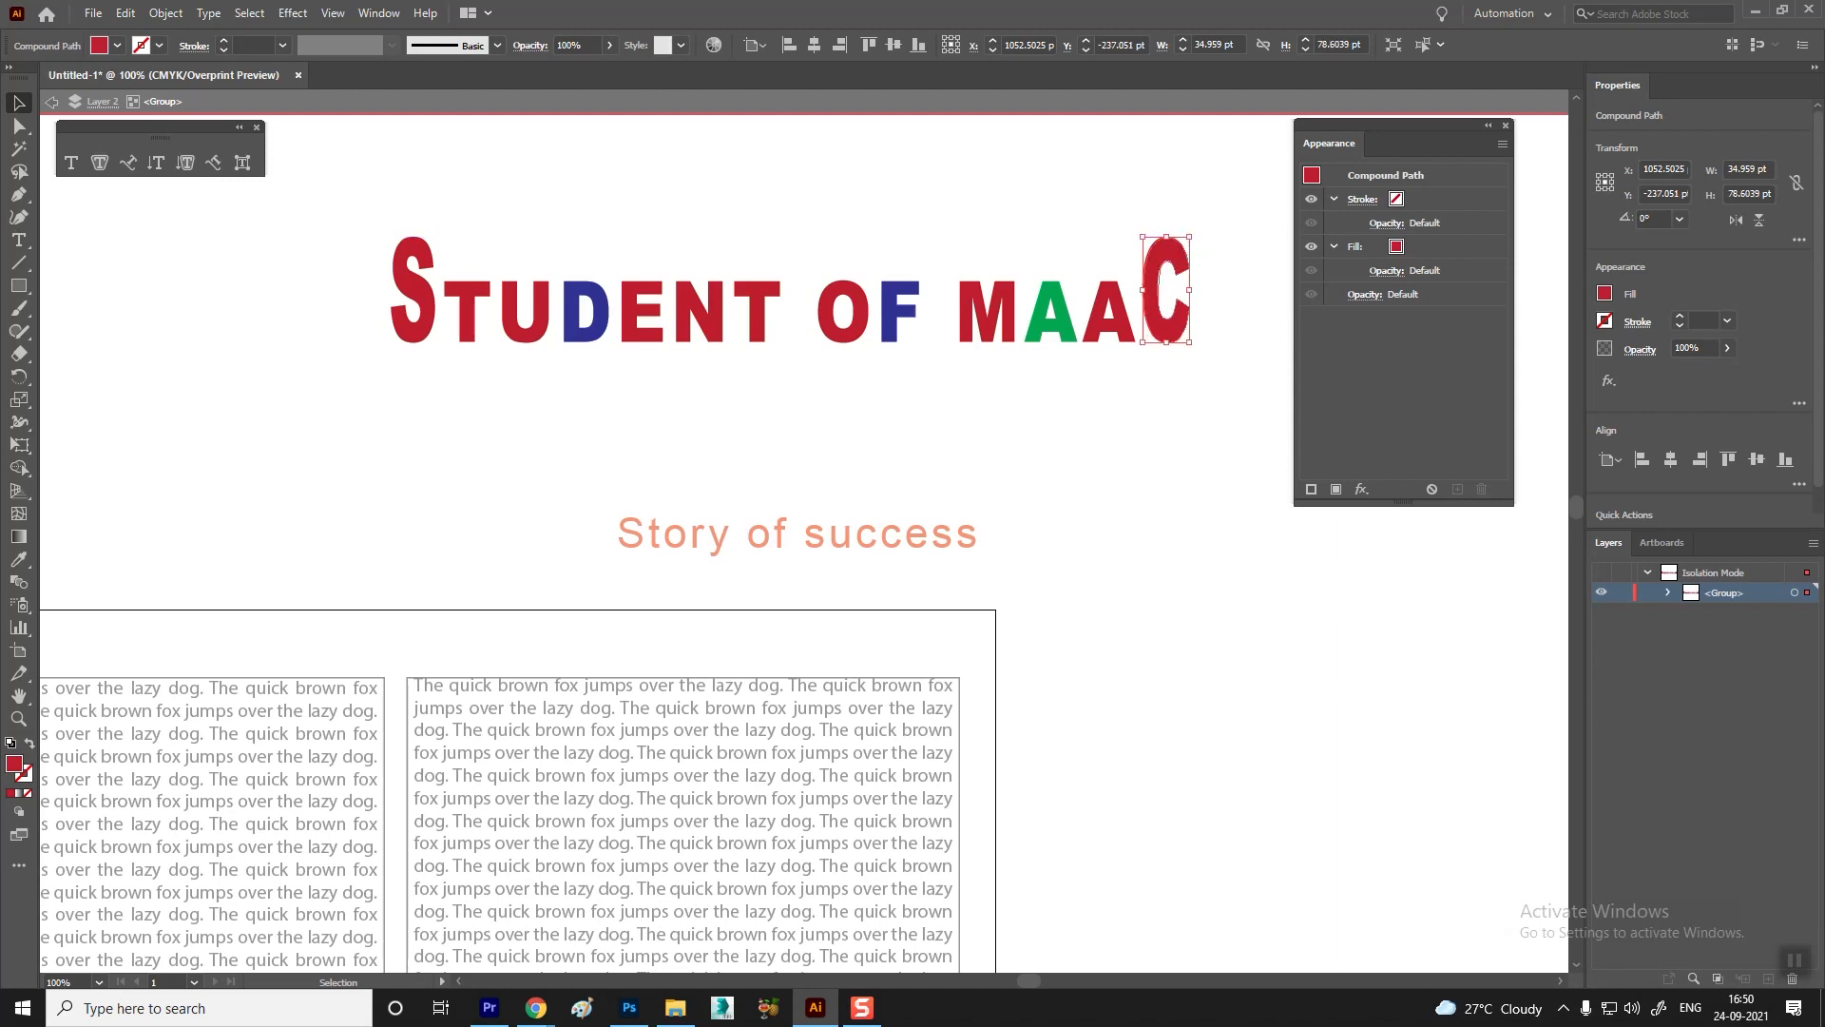
{"action": "left_click", "coordinate": [277, 305]}
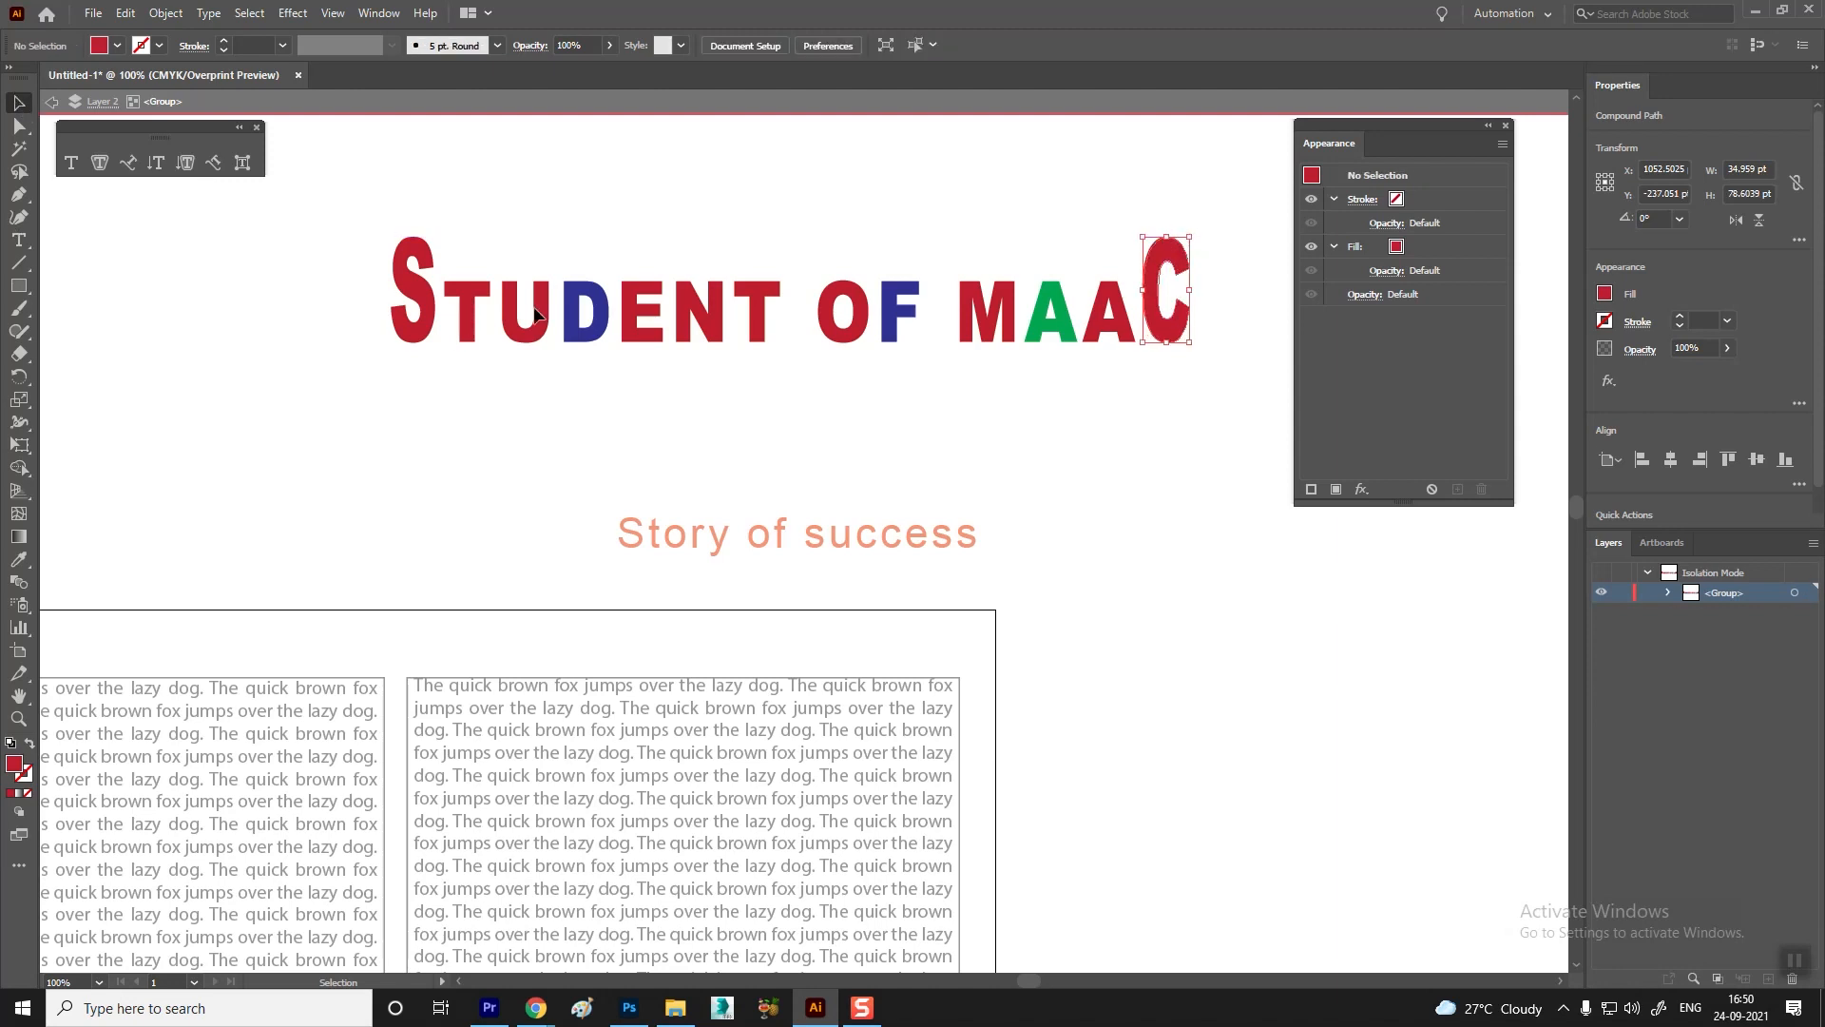
{"action": "double_click", "coordinate": [665, 415]}
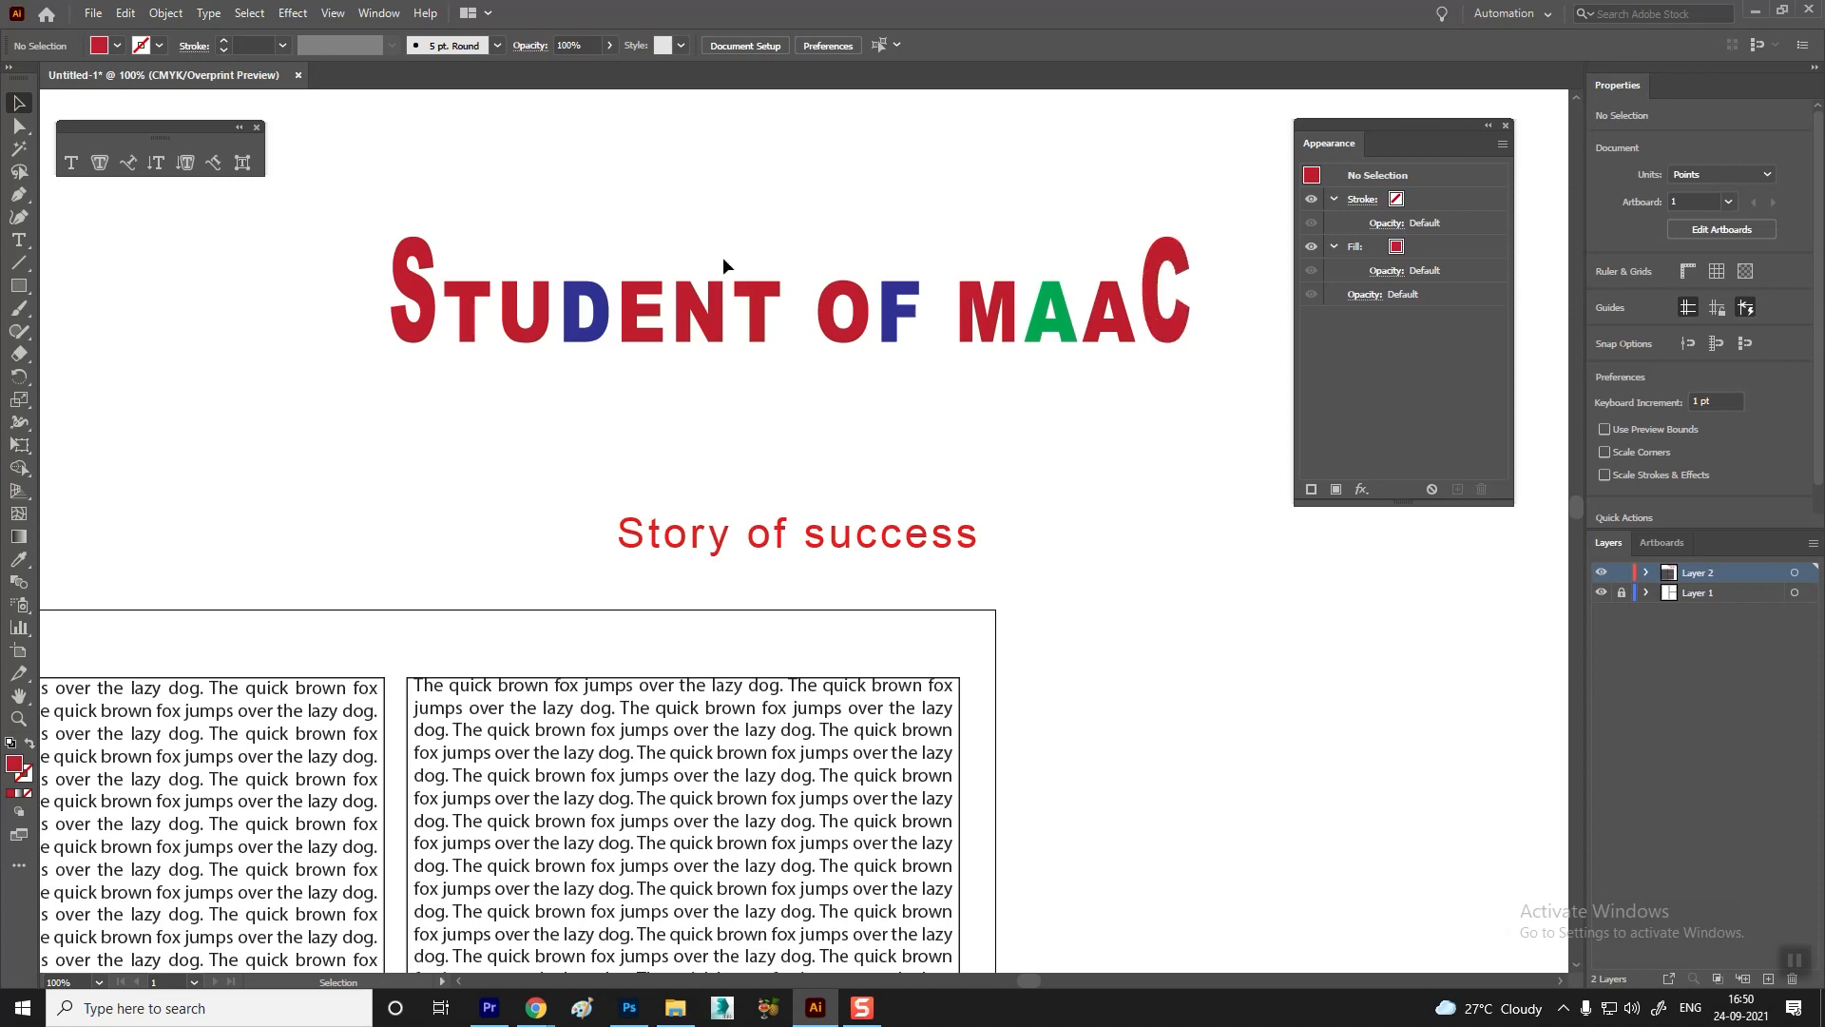
{"action": "key", "text": "ctrl+minus"}
{"action": "key", "text": "ctrl+plus"}
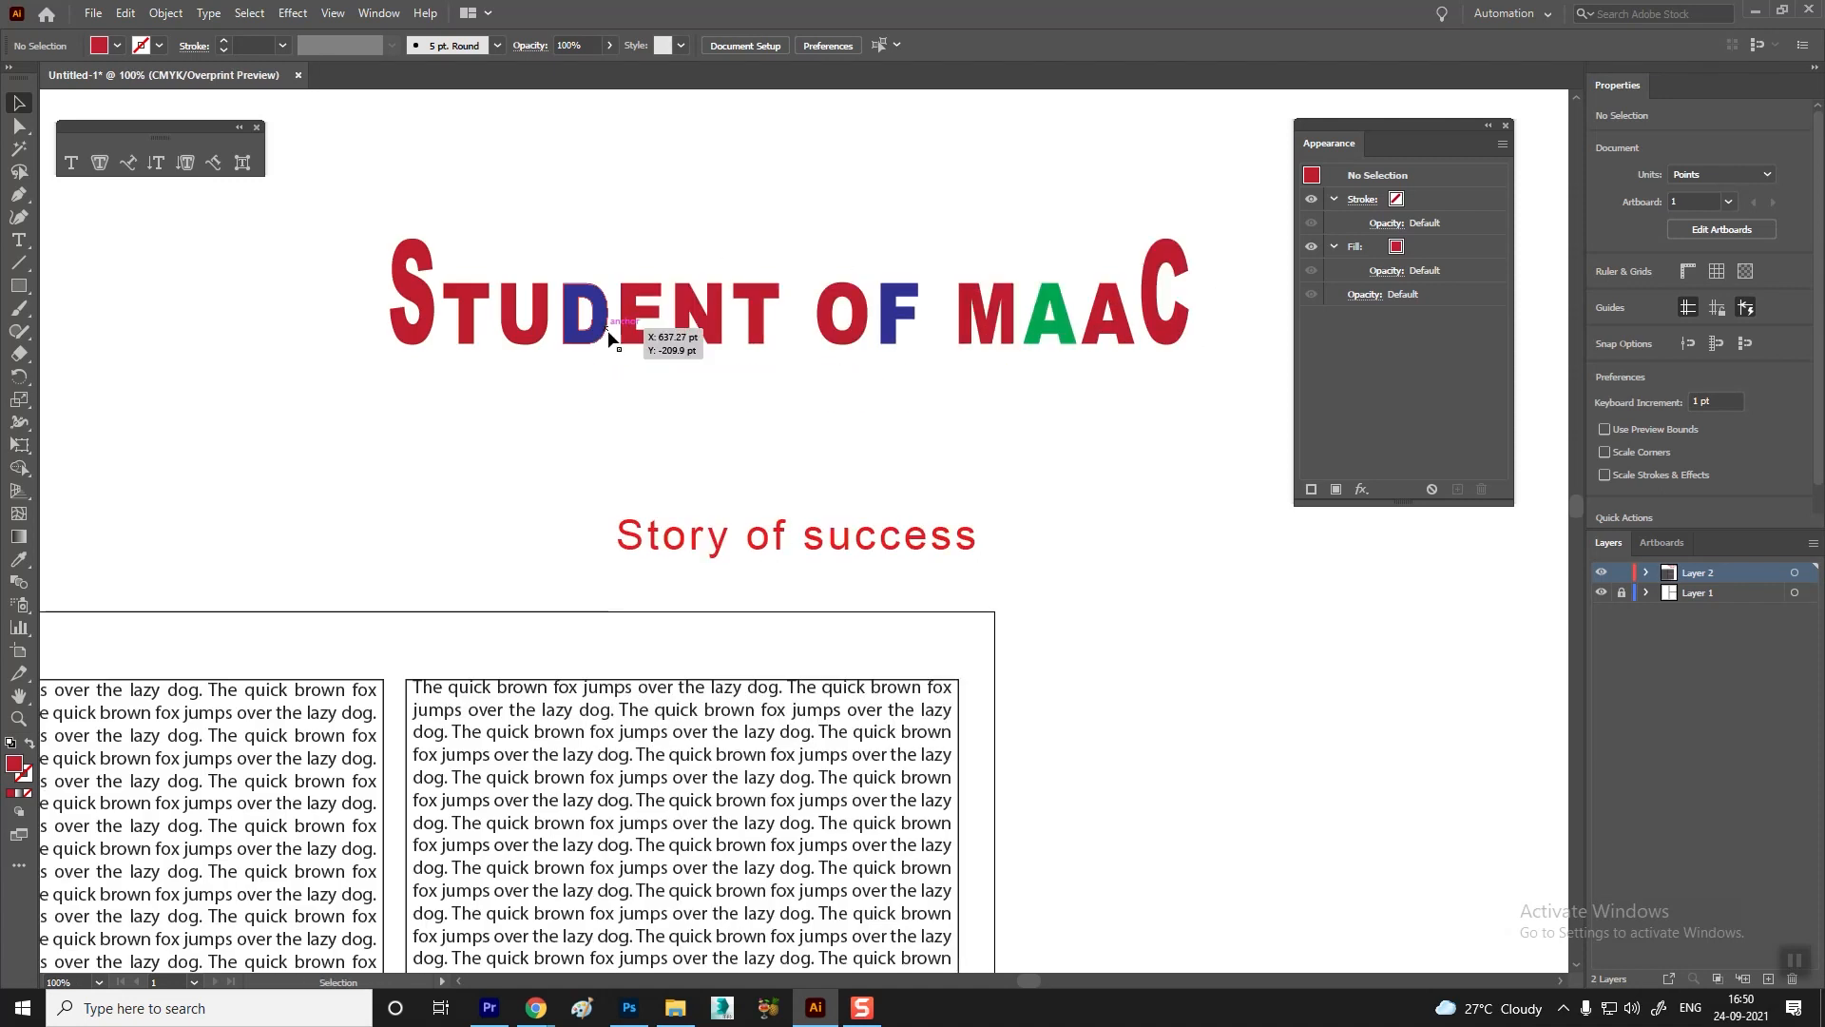
{"action": "key", "text": "ctrl+minus"}
{"action": "key", "text": "ctrl+minus"}
{"action": "key", "text": "ctrl+plus"}
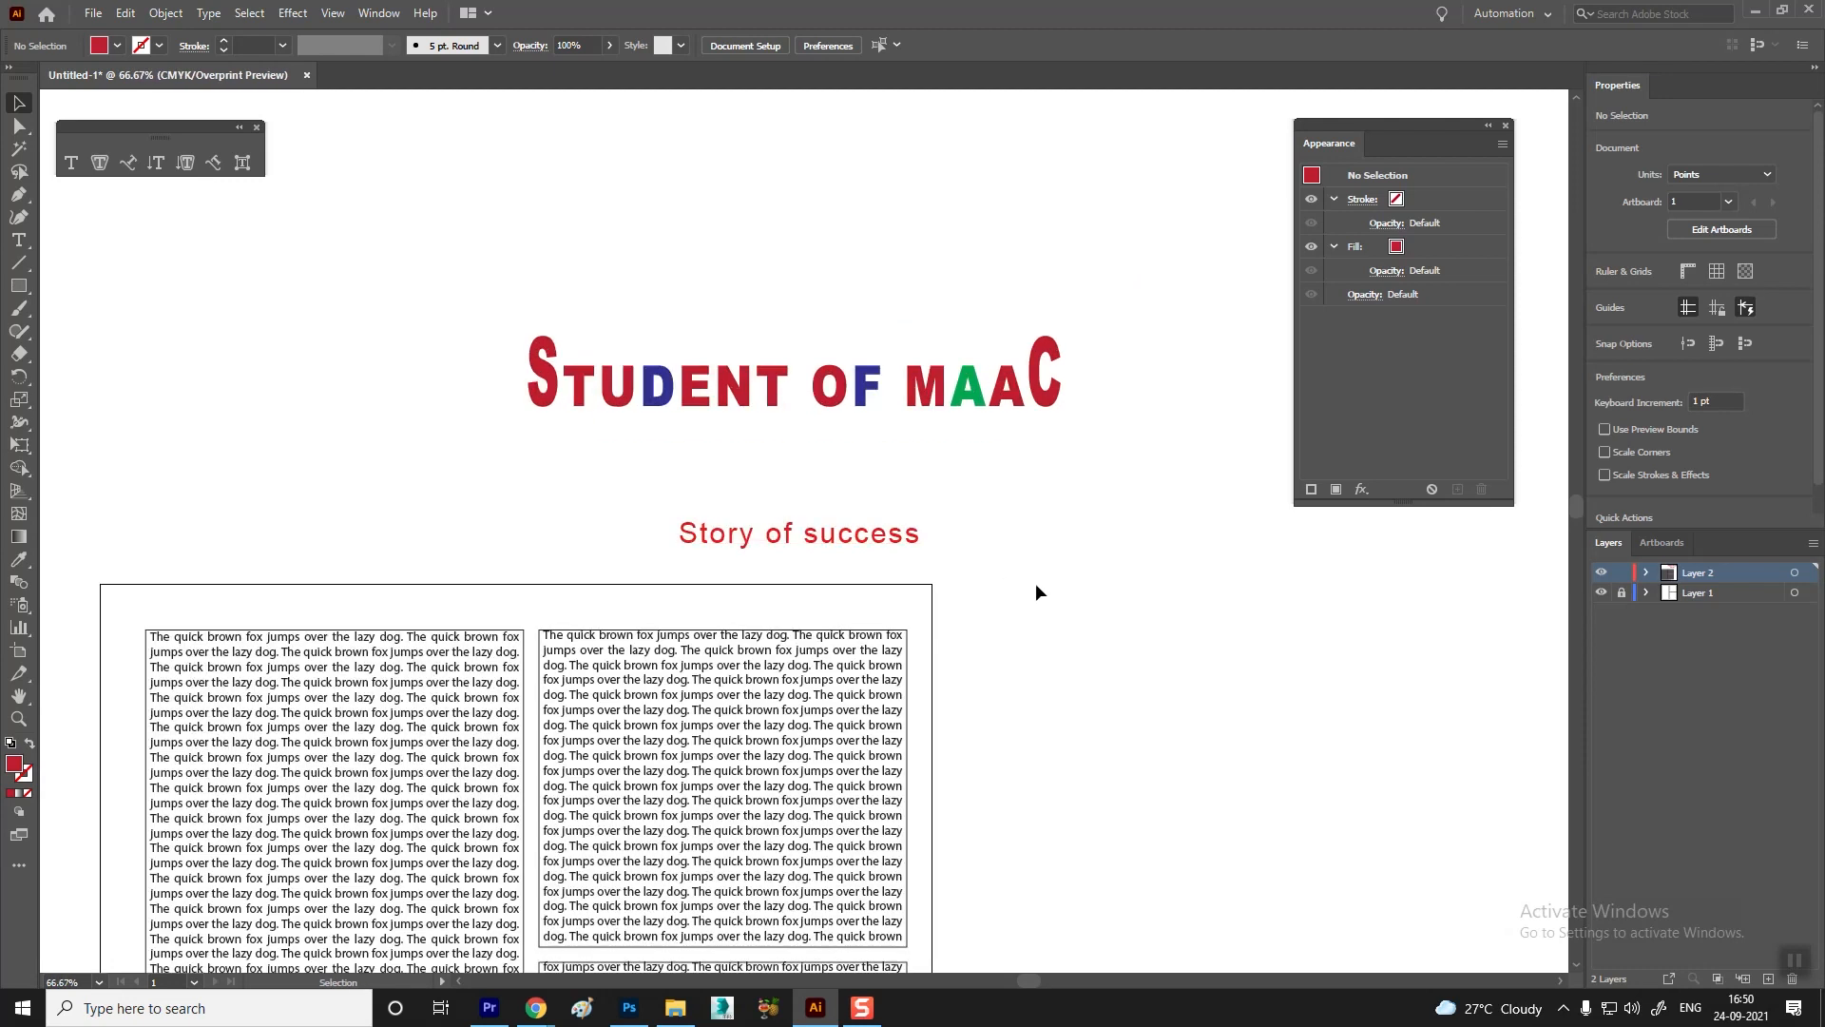
{"action": "key", "text": "ctrl+minus"}
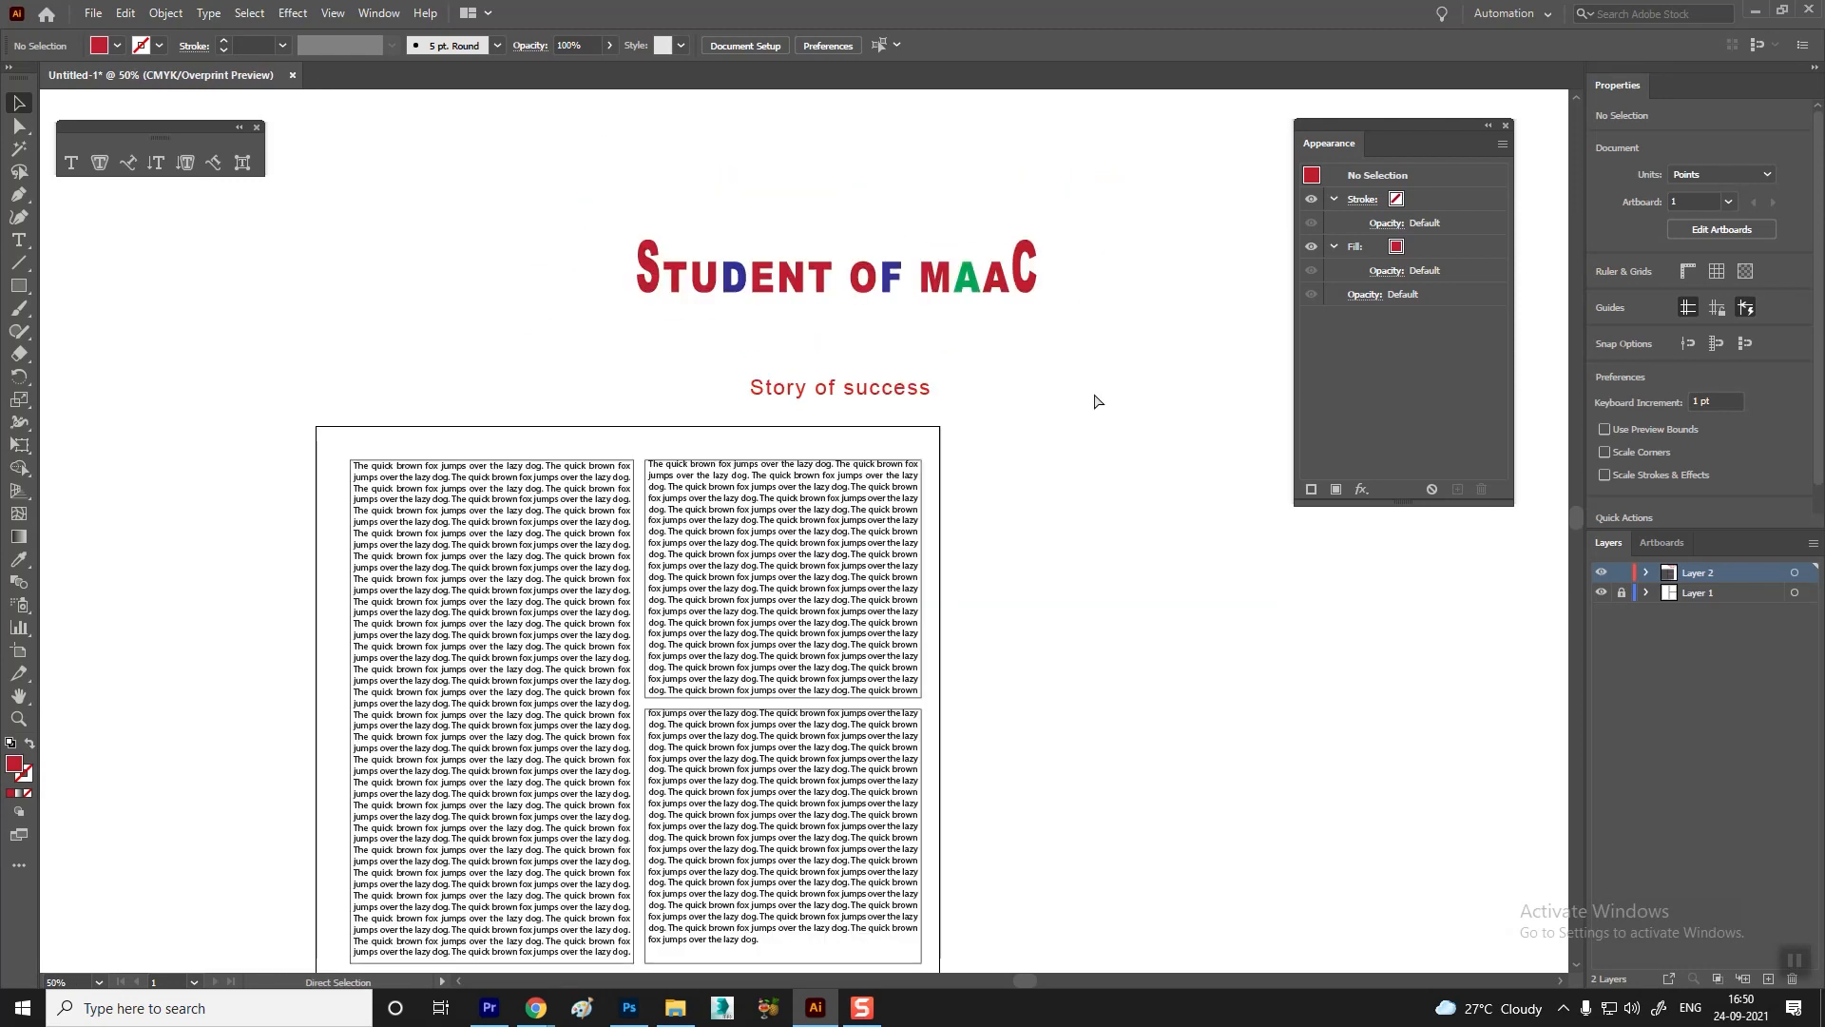